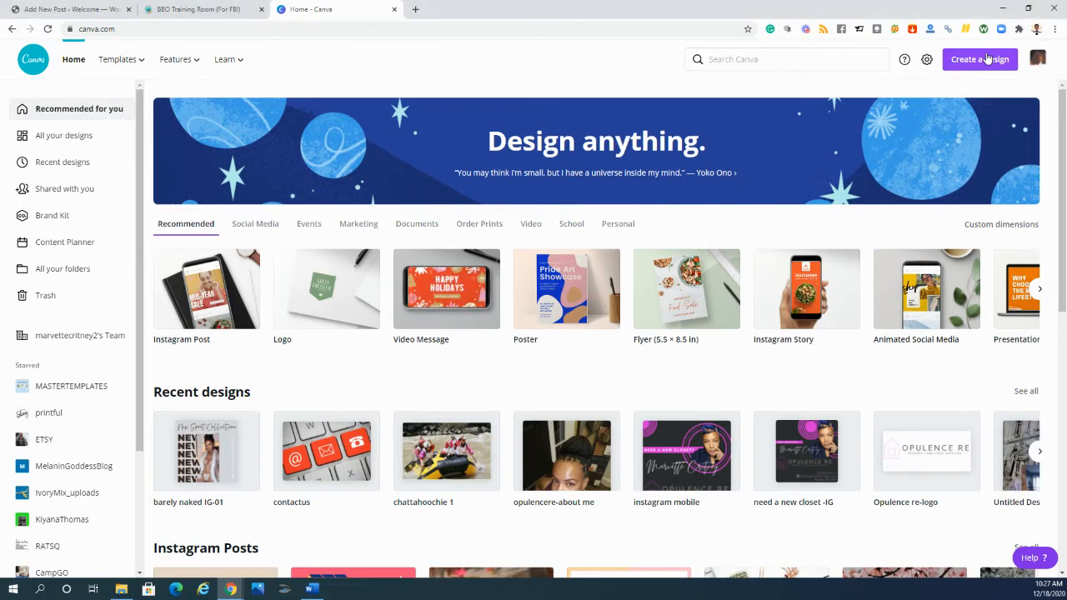
- Search the design types for "website" and open the existing "instagram mobile" design from the recent designs
{"action": "left_click", "coordinate": [988, 58]}
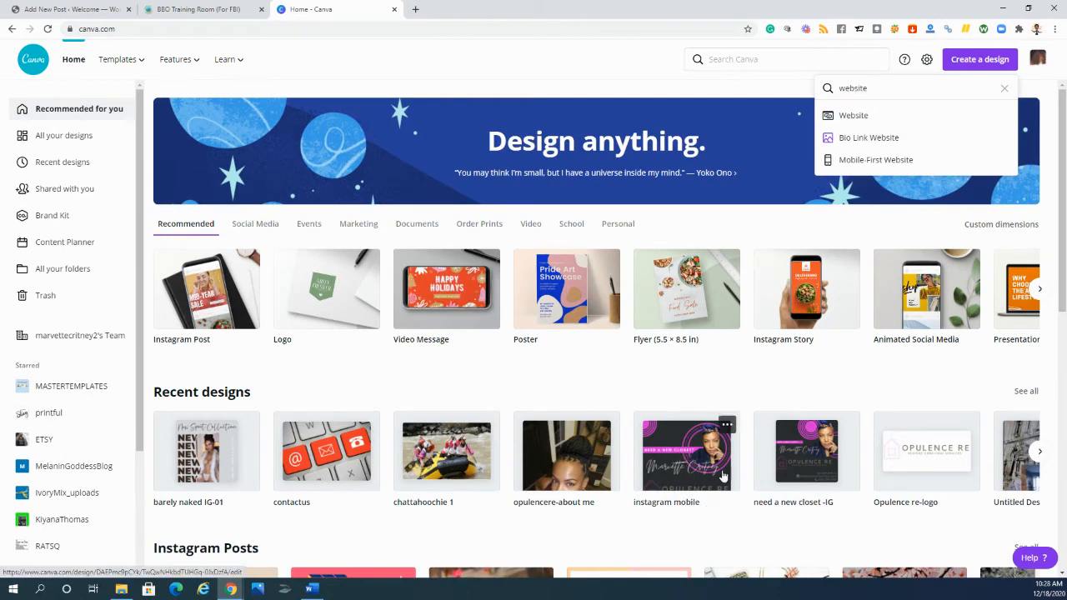
{"action": "left_click", "coordinate": [798, 313]}
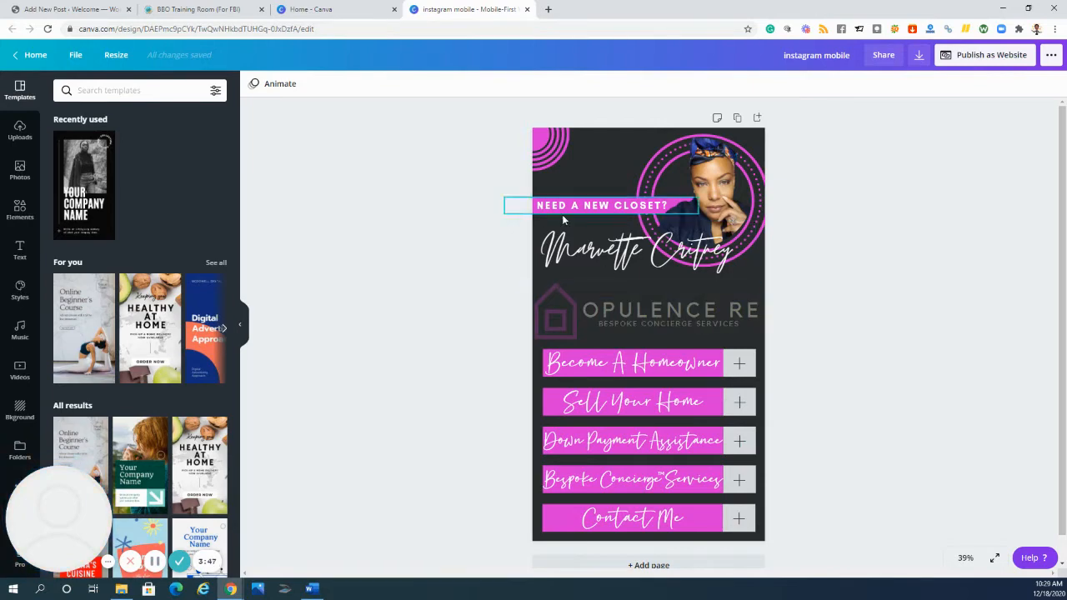
- Add a second page and apply the "Your Company Name" cover from the Black and White Simple Advertising Company Startup Mobile-First Presentation template
{"action": "scroll", "coordinate": [507, 408], "scroll_direction": "down", "scroll_amount": 1}
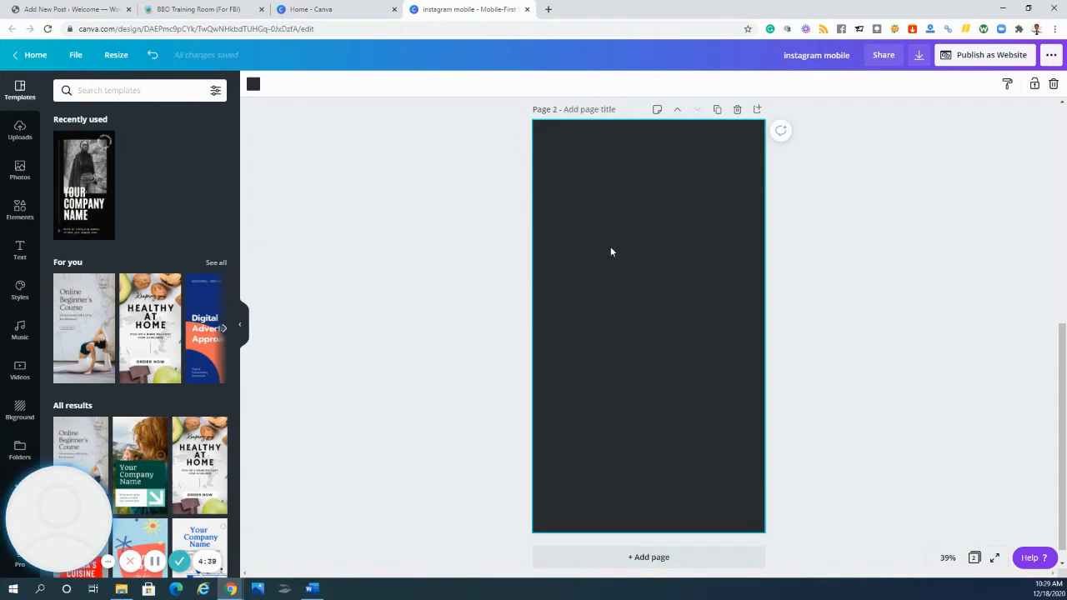
{"action": "scroll", "coordinate": [612, 251], "scroll_direction": "up", "scroll_amount": 3}
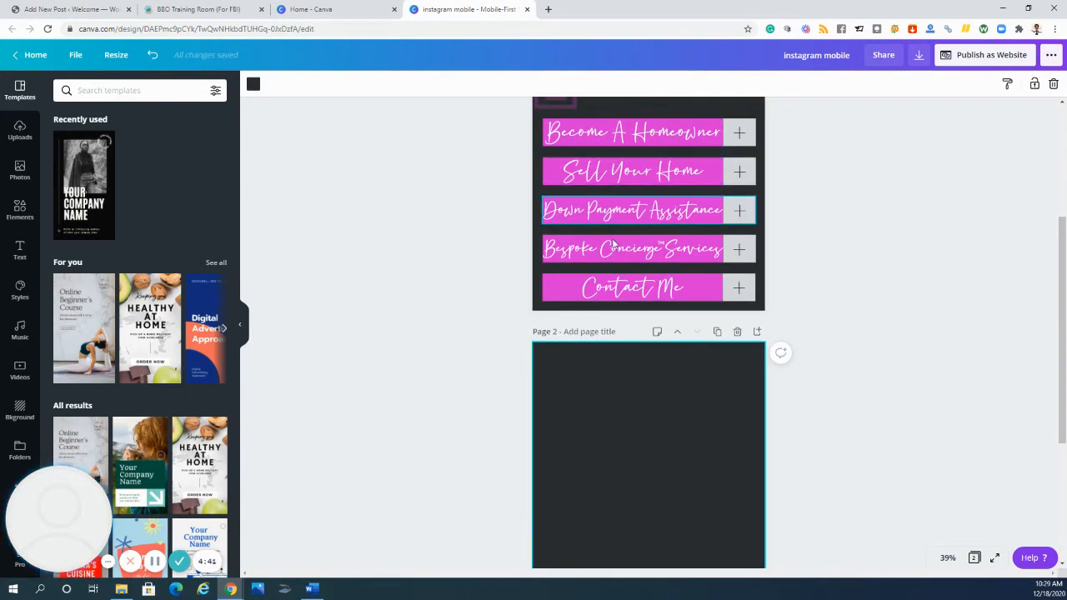
{"action": "scroll", "coordinate": [612, 245], "scroll_direction": "down", "scroll_amount": 5}
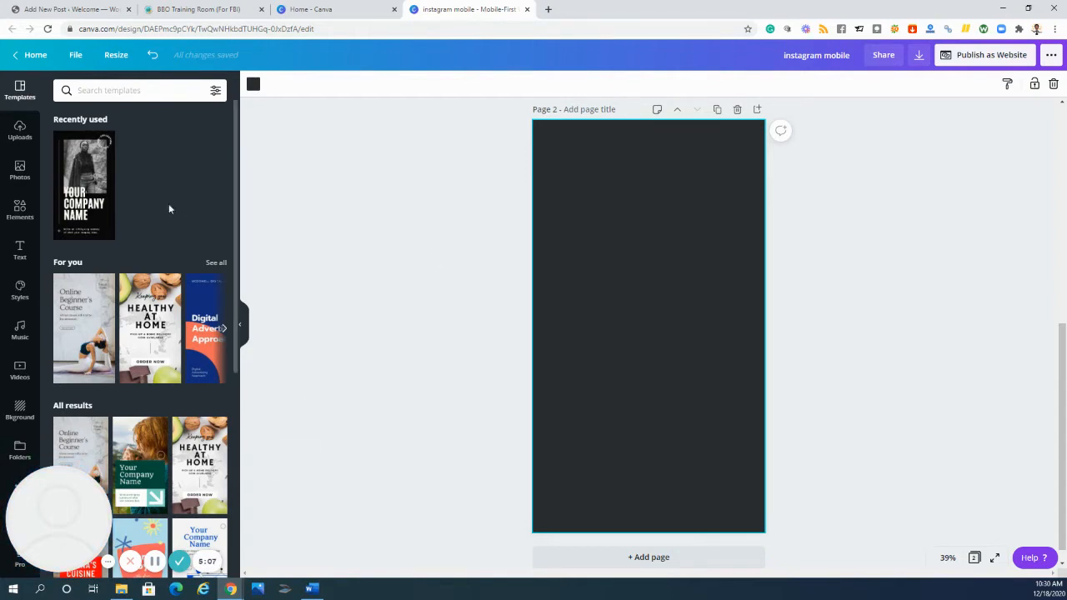
{"action": "left_click", "coordinate": [88, 172]}
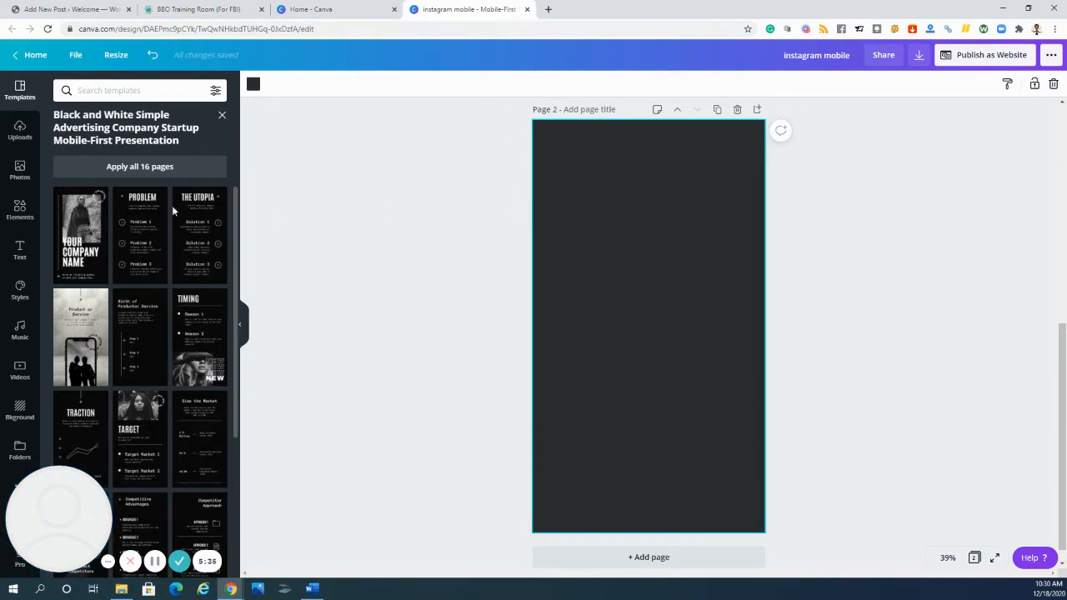
{"action": "left_click", "coordinate": [73, 227]}
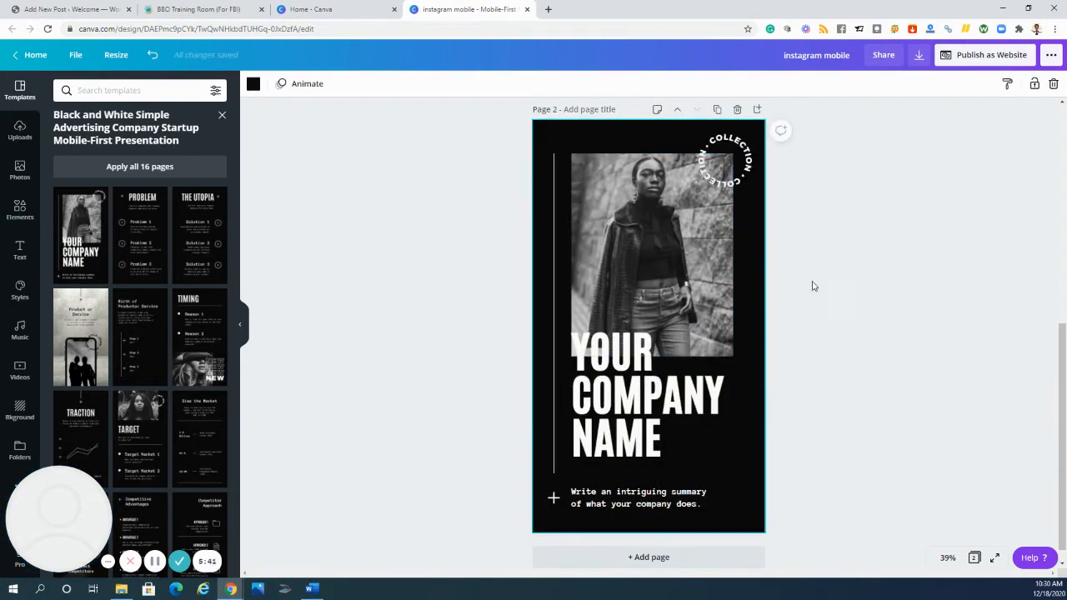
{"action": "left_click", "coordinate": [846, 237]}
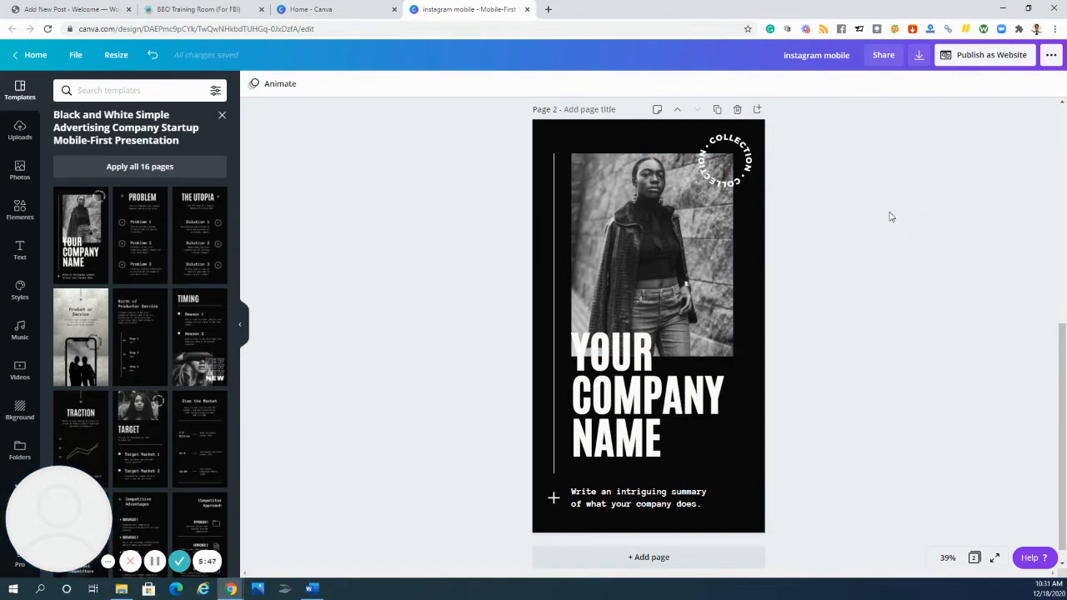
- Replace the woman's photo on page 2 with the uploaded photo of a bed with a grey cover
{"action": "left_click", "coordinate": [706, 247]}
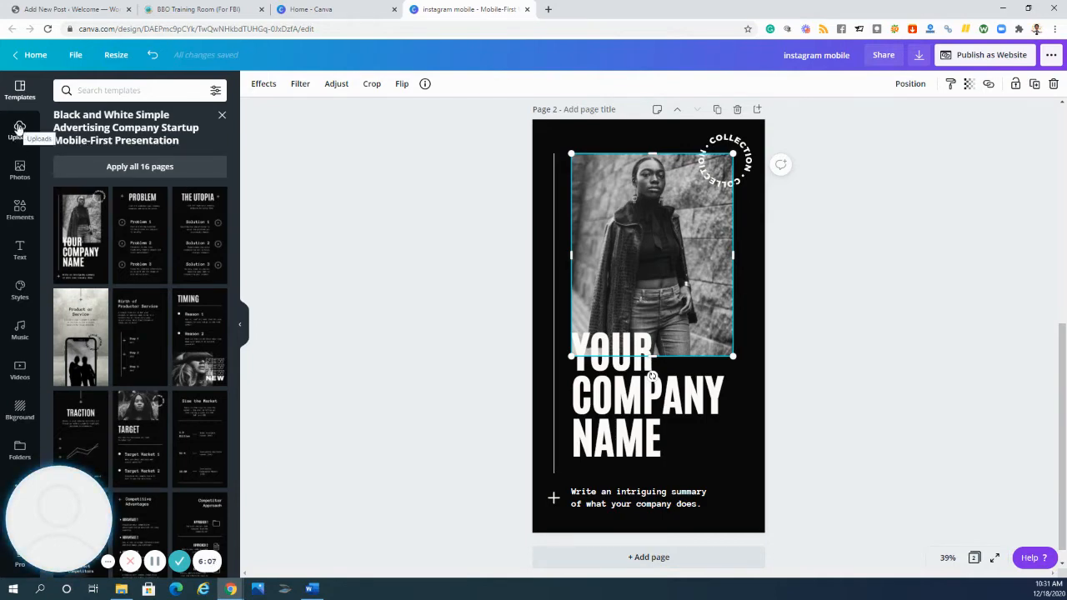
{"action": "left_click", "coordinate": [18, 174]}
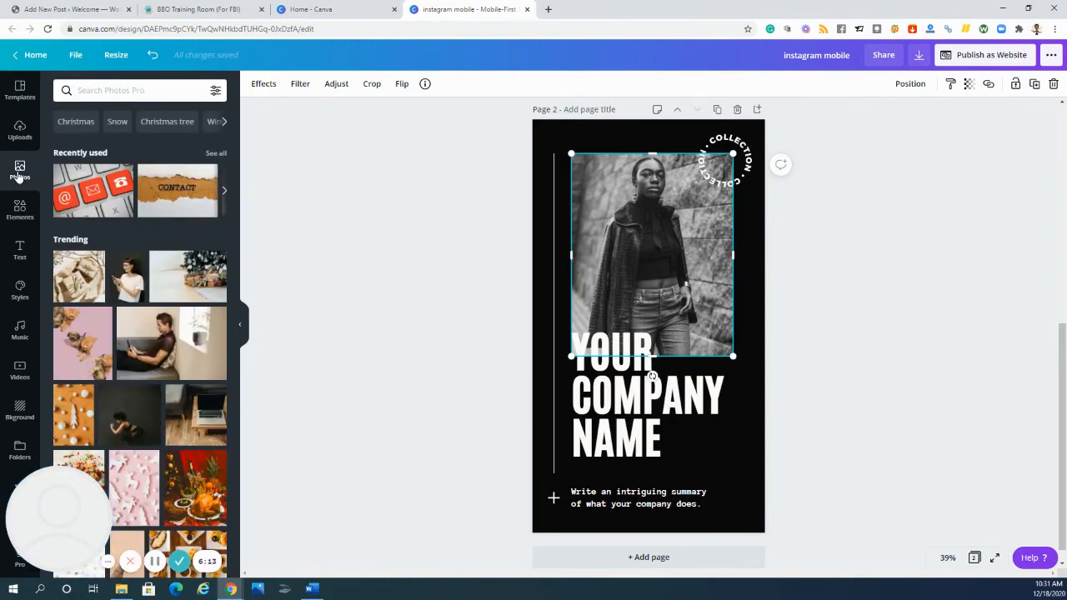
{"action": "left_click", "coordinate": [23, 134]}
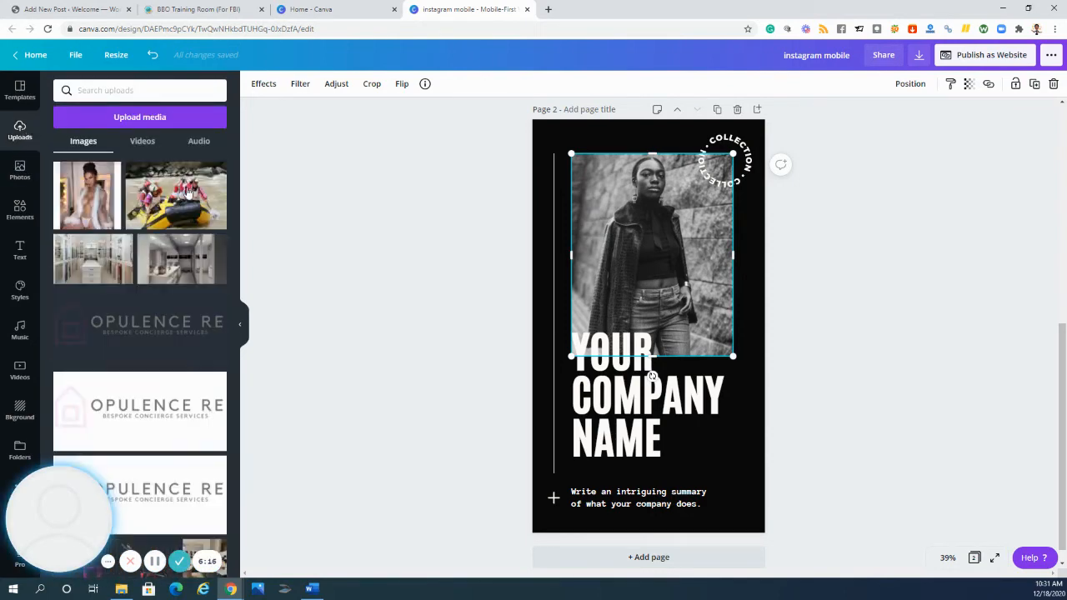
{"action": "scroll", "coordinate": [193, 211], "scroll_direction": "down", "scroll_amount": 2}
{"action": "scroll", "coordinate": [192, 209], "scroll_direction": "down", "scroll_amount": 1}
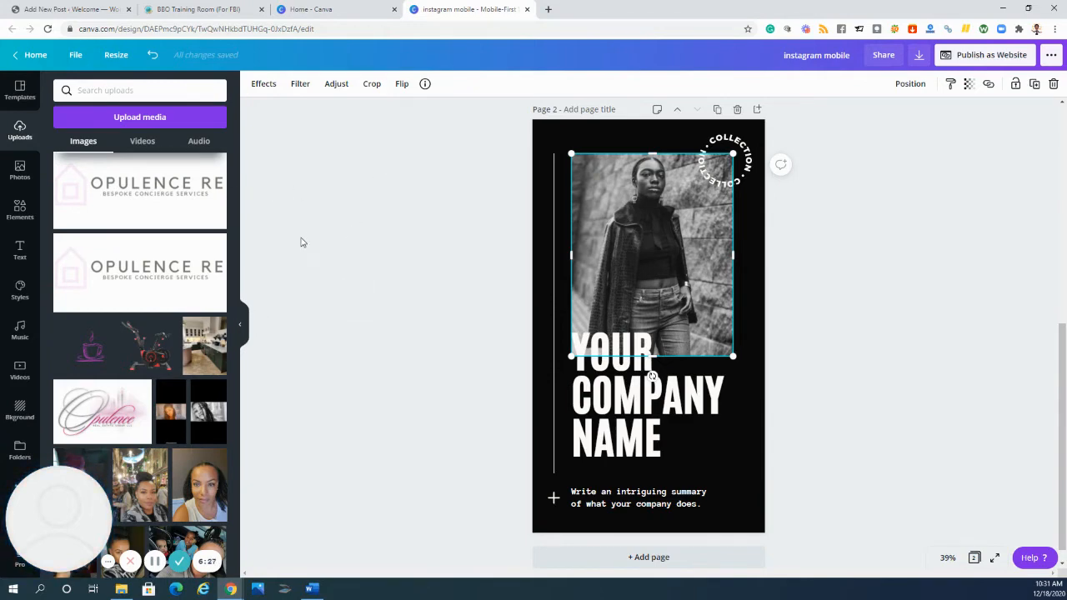
{"action": "scroll", "coordinate": [301, 240], "scroll_direction": "down", "scroll_amount": 1}
{"action": "scroll", "coordinate": [191, 317], "scroll_direction": "down", "scroll_amount": 1}
{"action": "scroll", "coordinate": [191, 316], "scroll_direction": "down", "scroll_amount": 10}
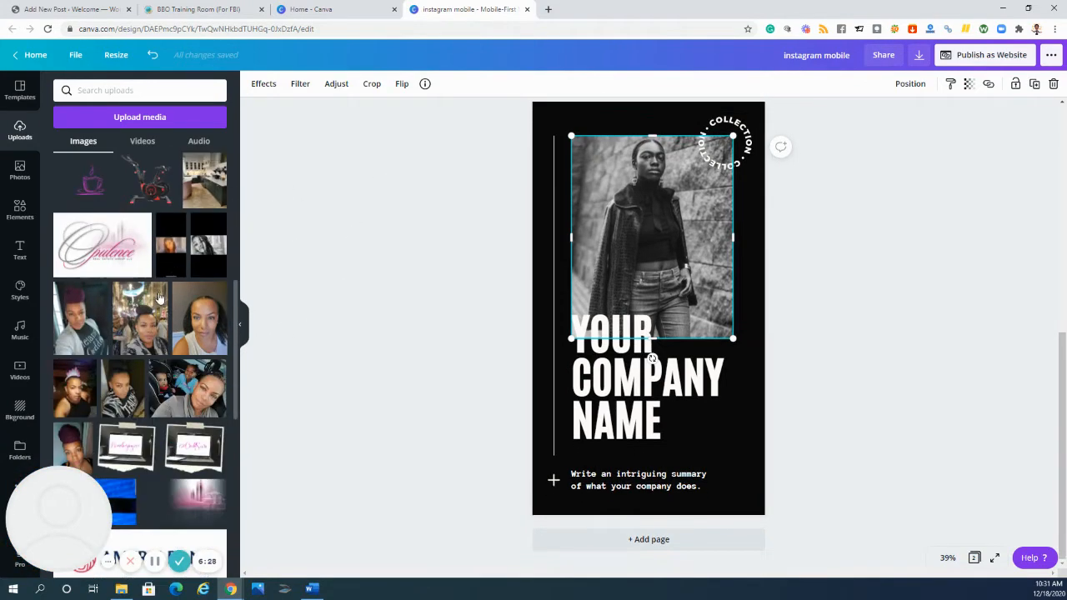
{"action": "scroll", "coordinate": [157, 298], "scroll_direction": "down", "scroll_amount": 10}
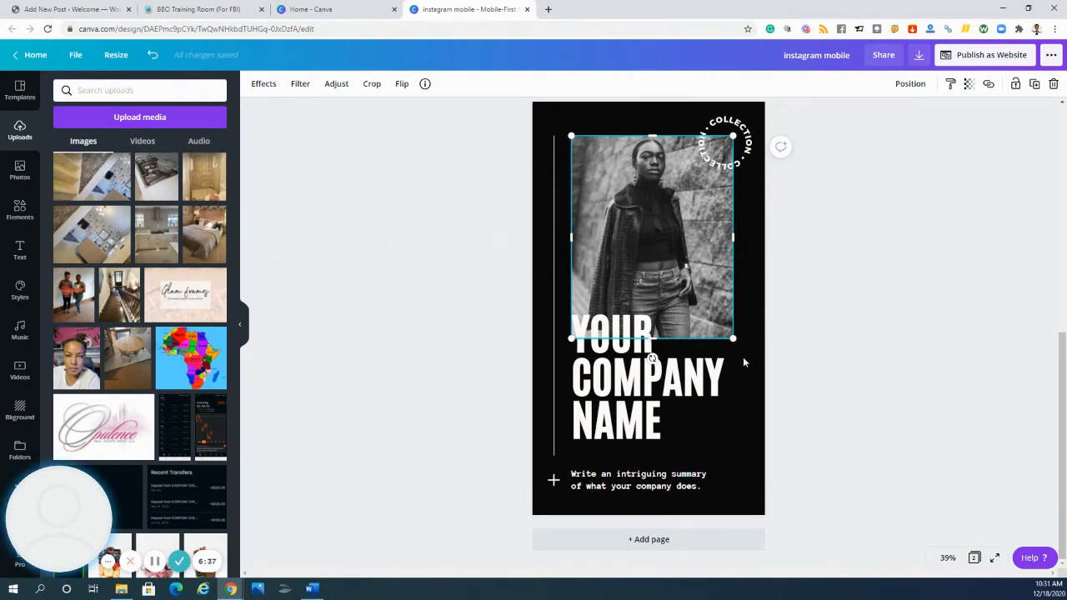
{"action": "left_click", "coordinate": [745, 391]}
{"action": "left_click", "coordinate": [657, 180]}
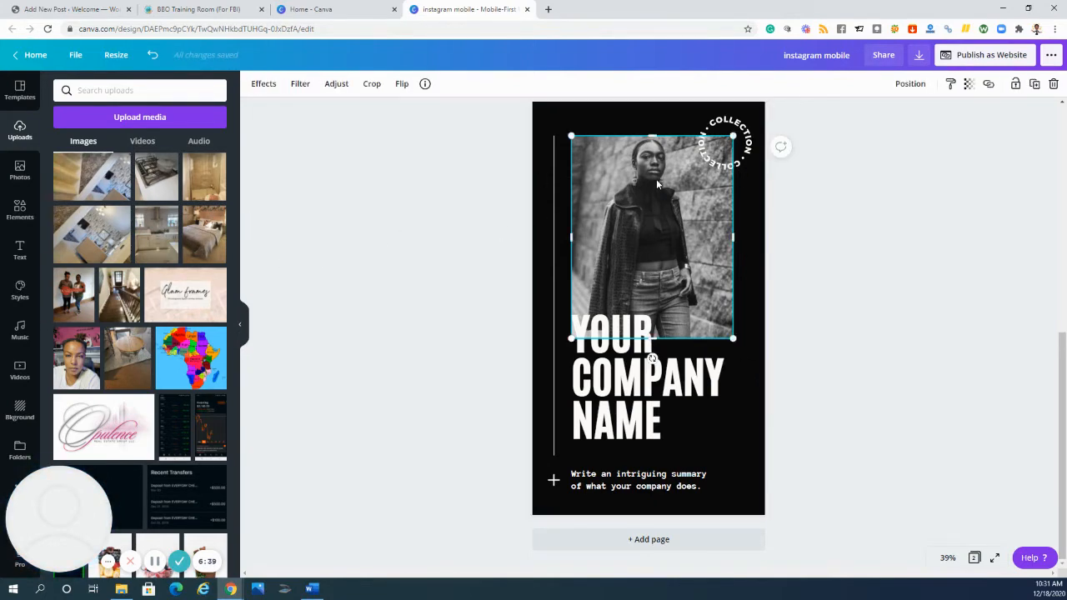
{"action": "left_click_drag", "start_coordinate": [200, 240], "coordinate": [592, 180]}
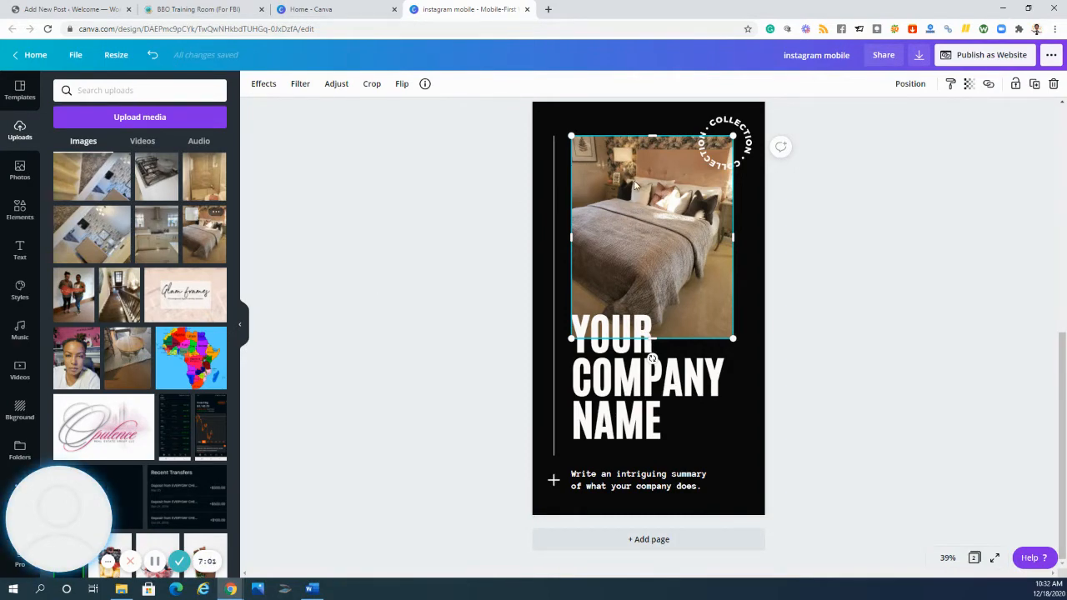
- Delete the bedroom photo from page 2 and search the elements for "grid"
{"action": "key", "text": "Delete"}
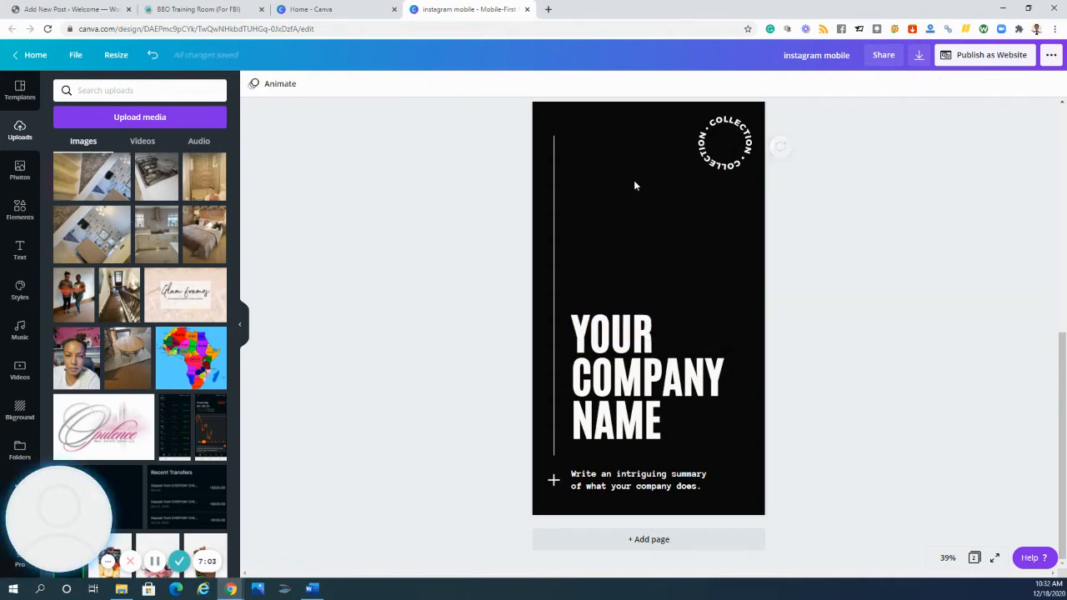
{"action": "left_click", "coordinate": [19, 213]}
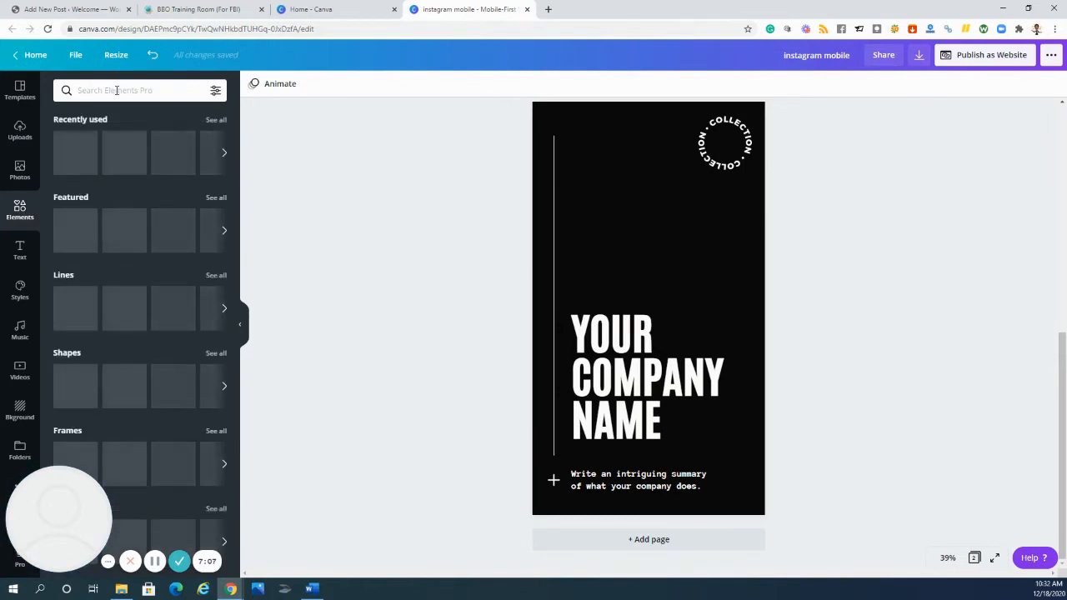
{"action": "left_click", "coordinate": [117, 90]}
{"action": "type", "text": "gr"}
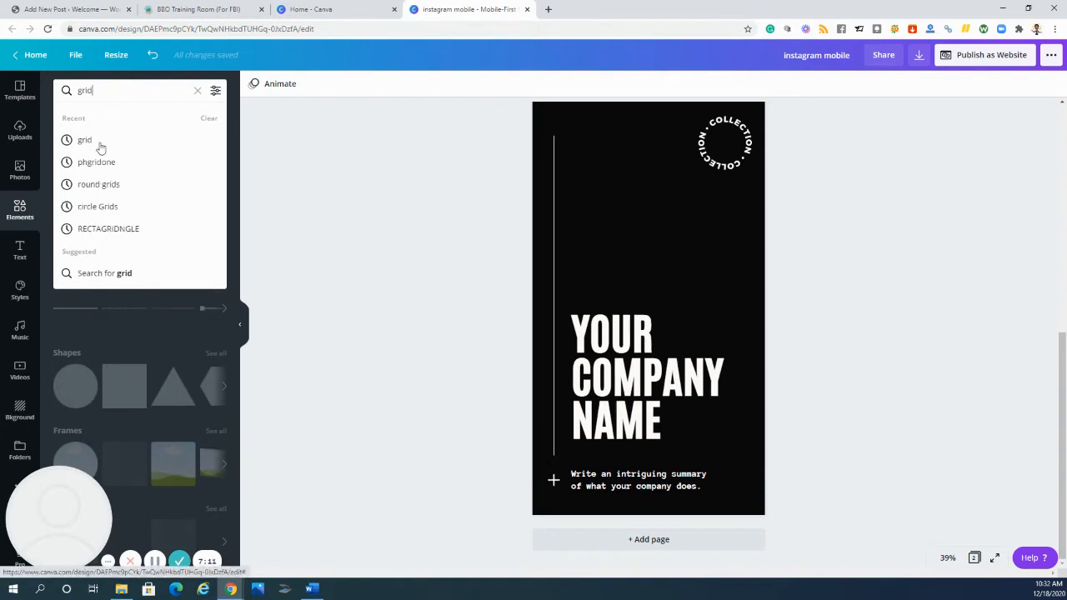
{"action": "type", "text": "id"}
{"action": "key", "text": "Return"}
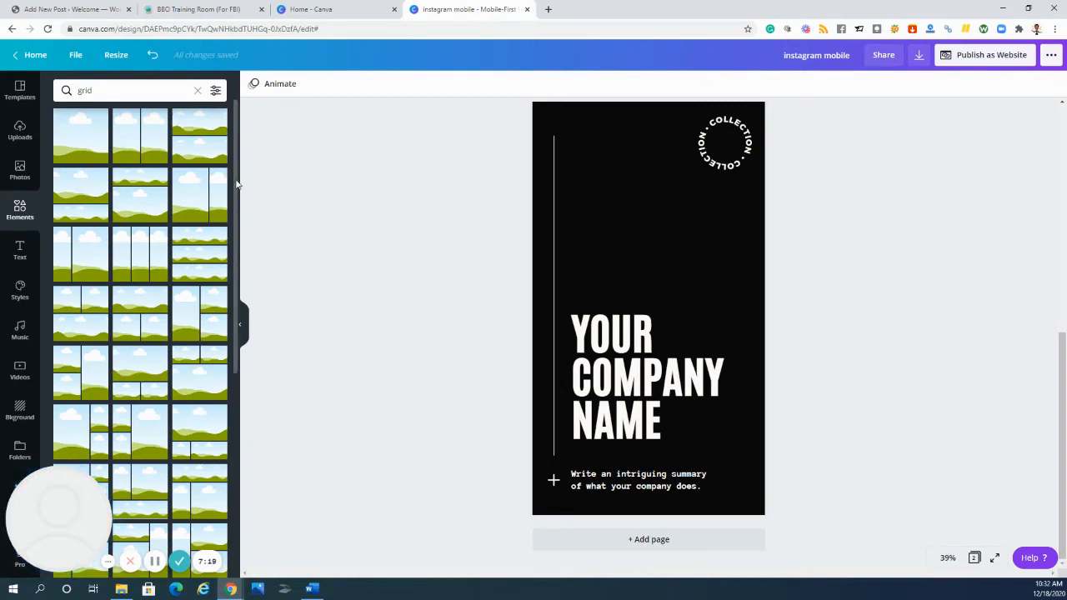
- Add a single-image grid to page 2 and resize it to fill the former photo area above the company name
{"action": "left_click", "coordinate": [77, 142]}
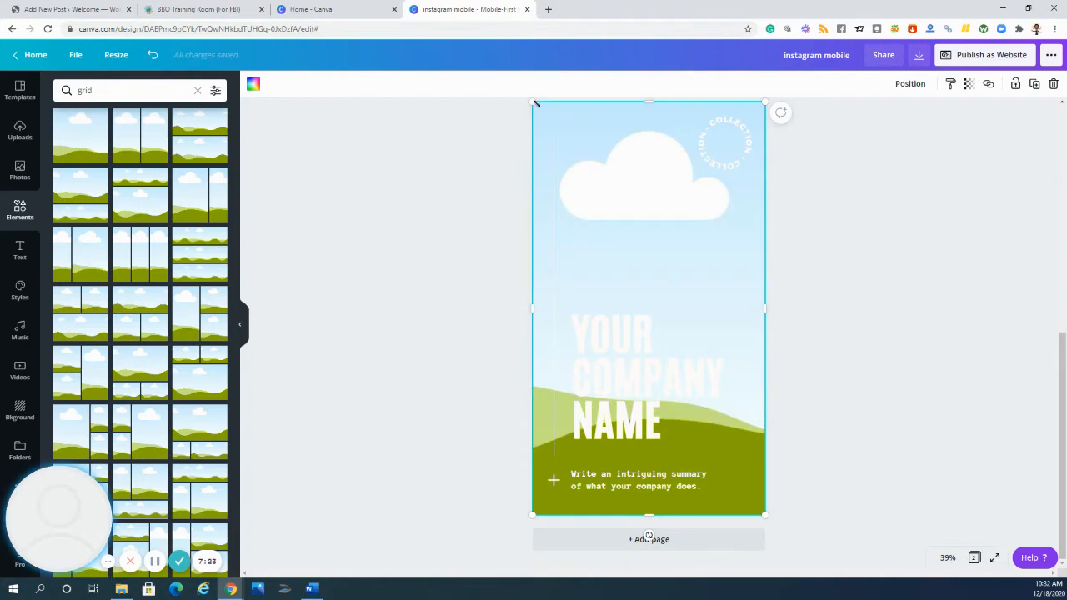
{"action": "left_click_drag", "start_coordinate": [651, 98], "coordinate": [664, 222]}
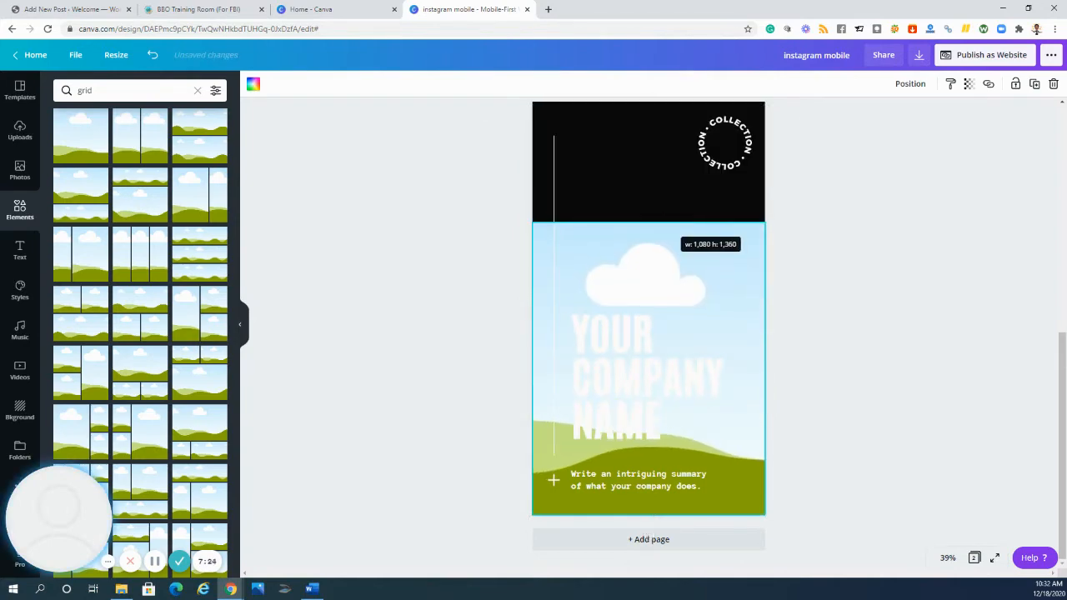
{"action": "left_click_drag", "start_coordinate": [650, 515], "coordinate": [643, 341]}
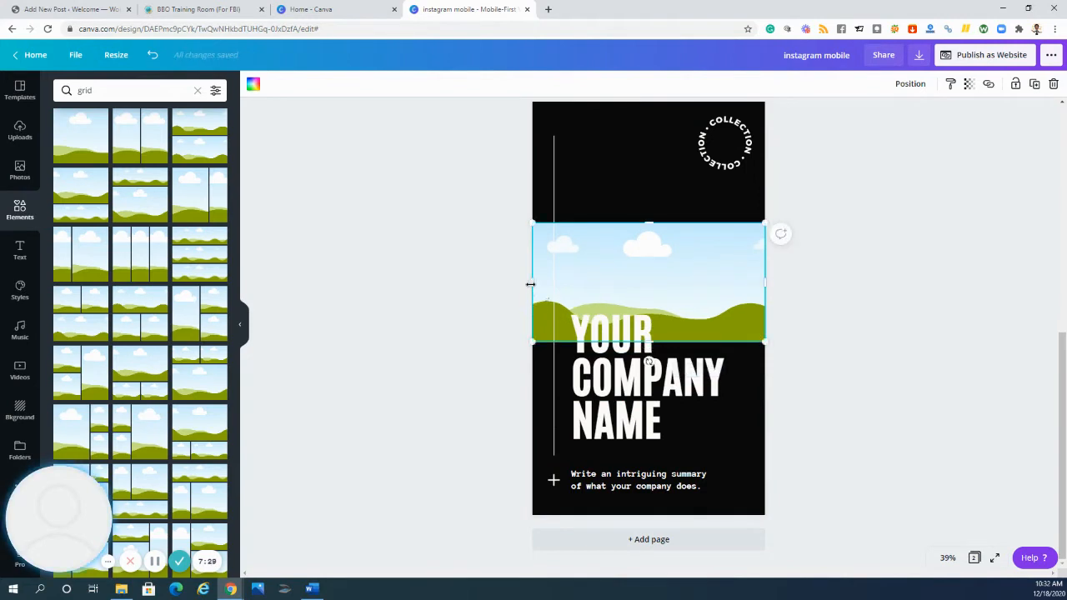
{"action": "left_click_drag", "start_coordinate": [572, 273], "coordinate": [592, 273]}
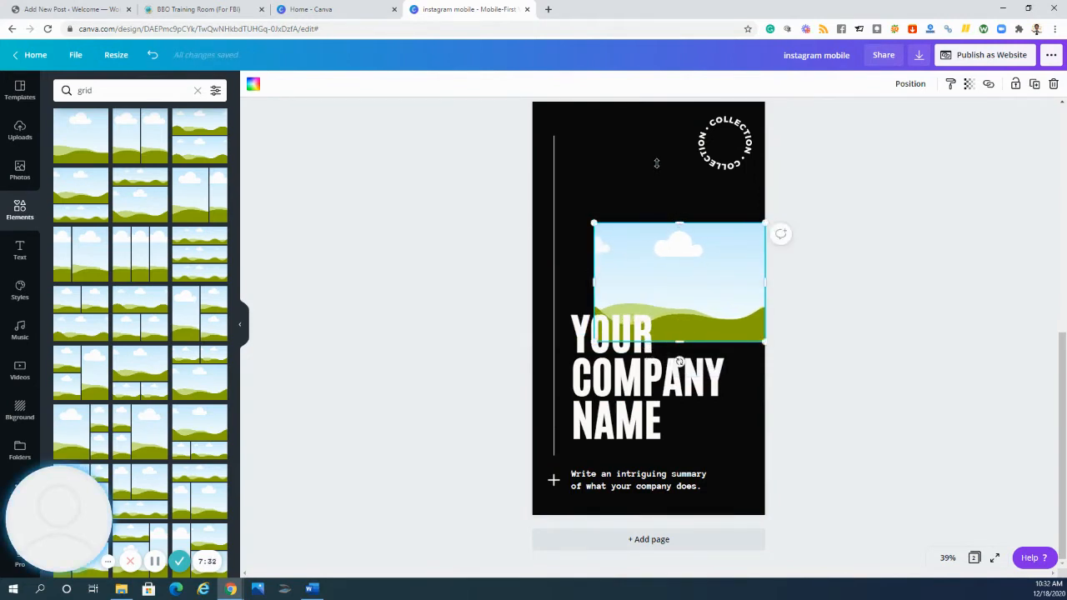
{"action": "mouse_move", "coordinate": [656, 163]}
{"action": "left_mouse_down"}
{"action": "mouse_move", "coordinate": [640, 129]}
{"action": "mouse_move", "coordinate": [645, 150]}
{"action": "left_mouse_up"}
{"action": "mouse_move", "coordinate": [677, 224]}
{"action": "left_mouse_down"}
{"action": "mouse_move", "coordinate": [648, 222]}
{"action": "mouse_move", "coordinate": [659, 224]}
{"action": "left_mouse_up"}
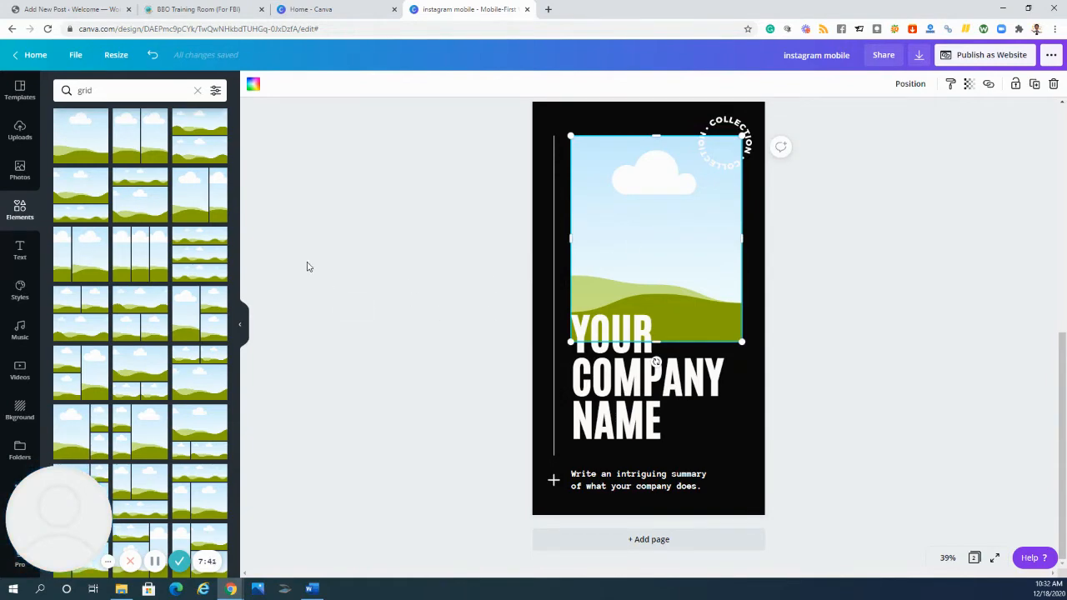
- Add the grid with two stacked image cells to page 2 and delete the single-image grid
{"action": "left_click", "coordinate": [189, 163]}
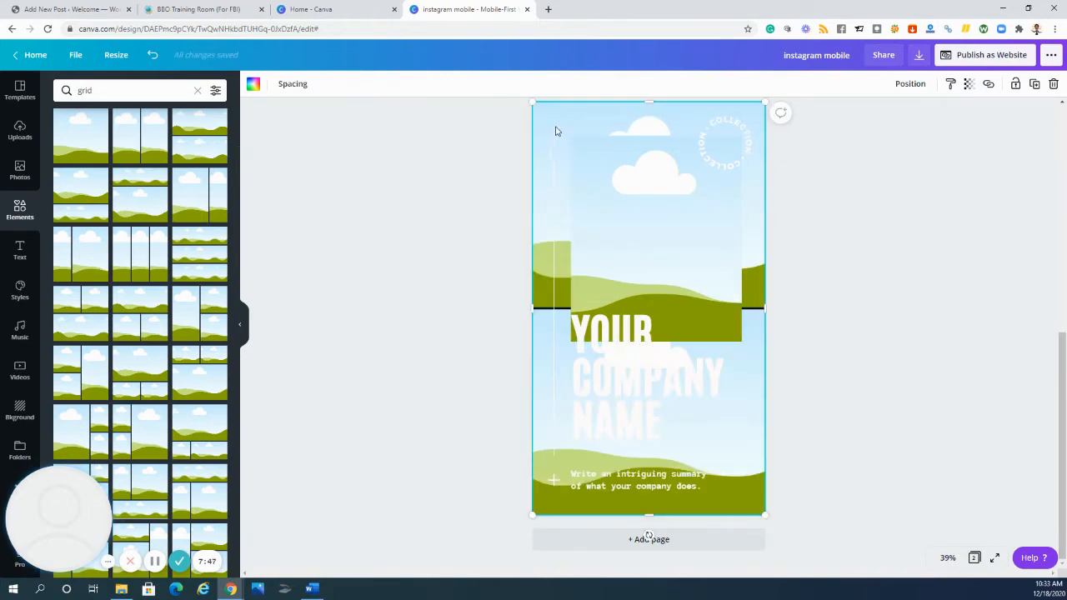
{"action": "left_click", "coordinate": [626, 192]}
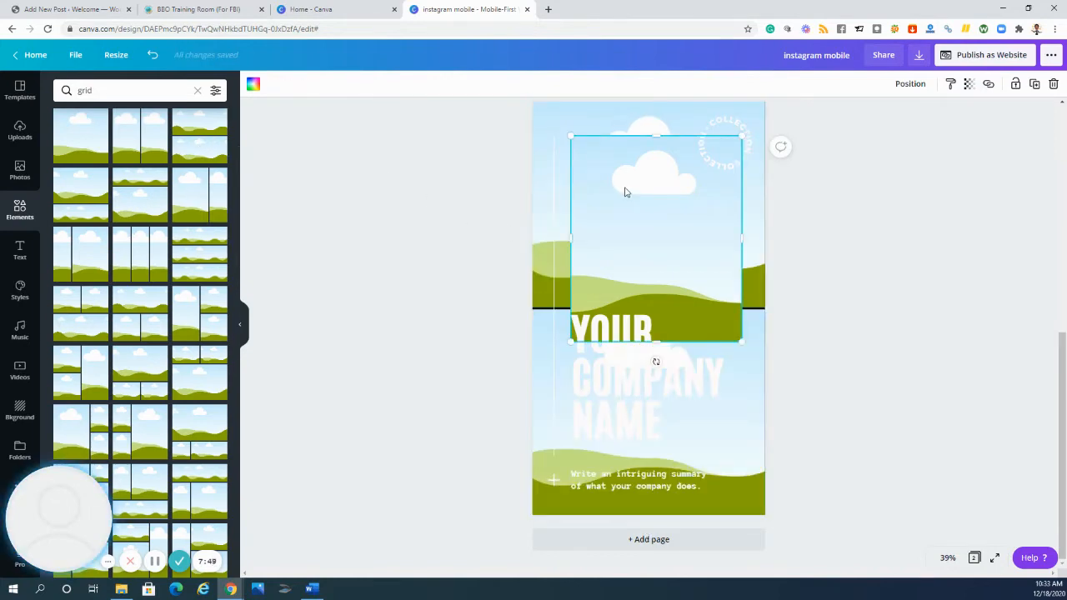
{"action": "key", "text": "Delete"}
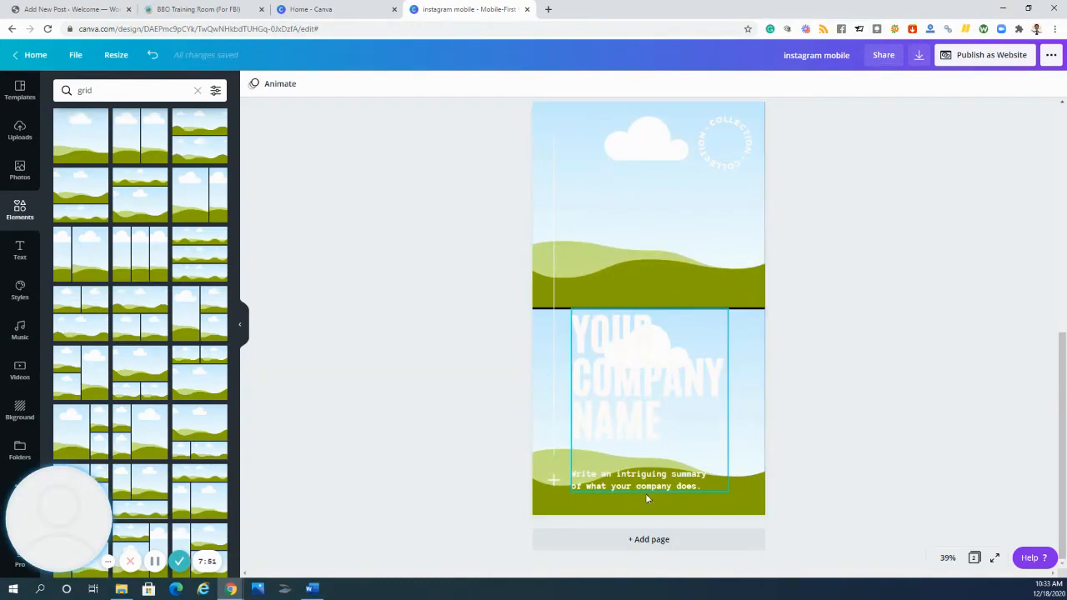
- Resize the two-cell grid to cover only the page's upper-right area, ending at the top of the company name
{"action": "left_click", "coordinate": [656, 212]}
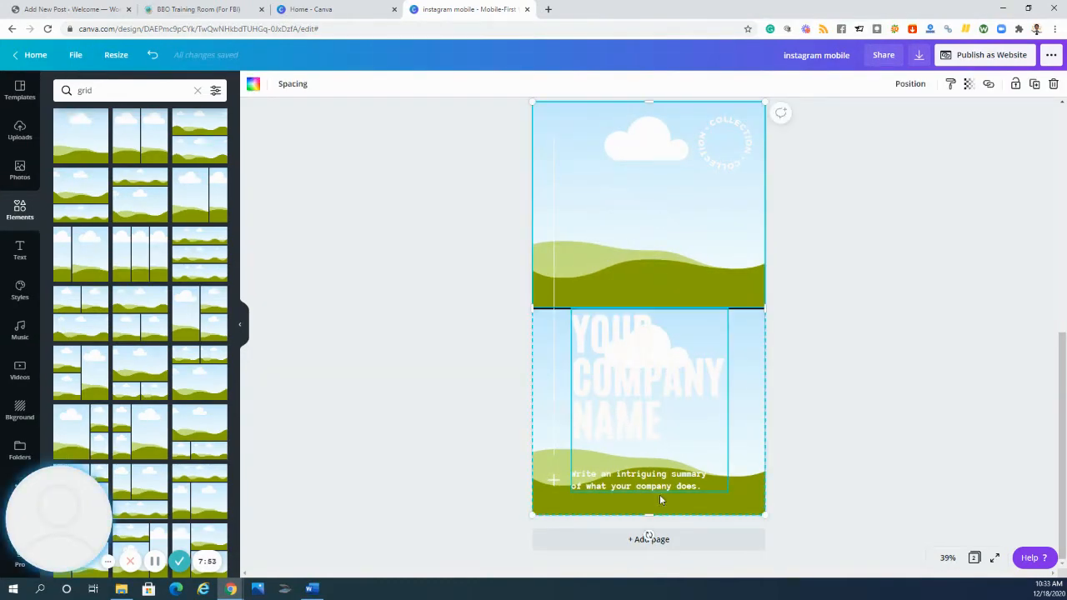
{"action": "left_click_drag", "start_coordinate": [650, 515], "coordinate": [672, 282]}
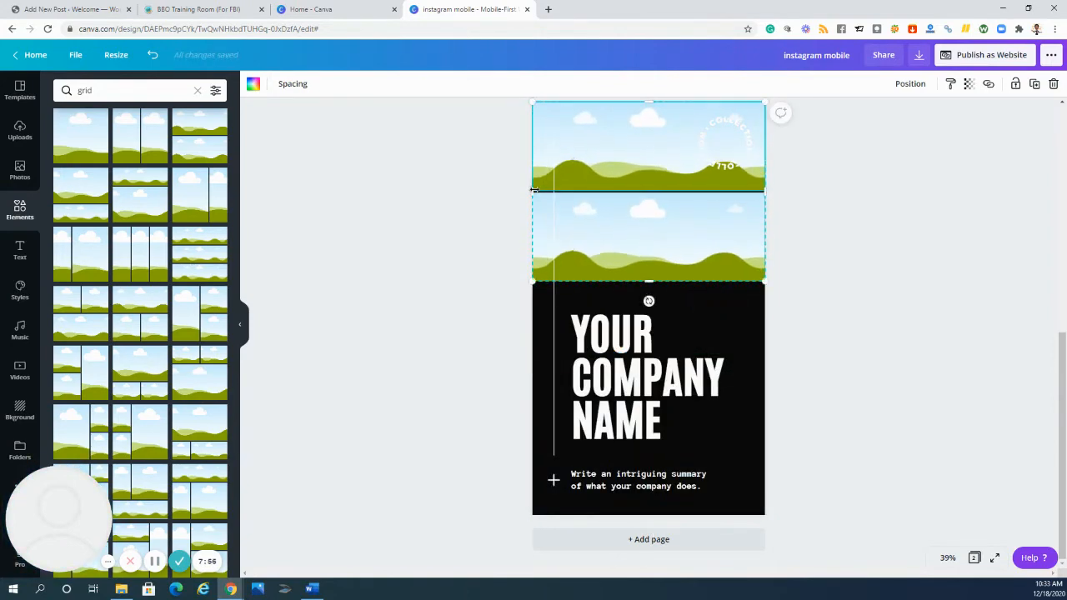
{"action": "left_click_drag", "start_coordinate": [531, 183], "coordinate": [619, 205]}
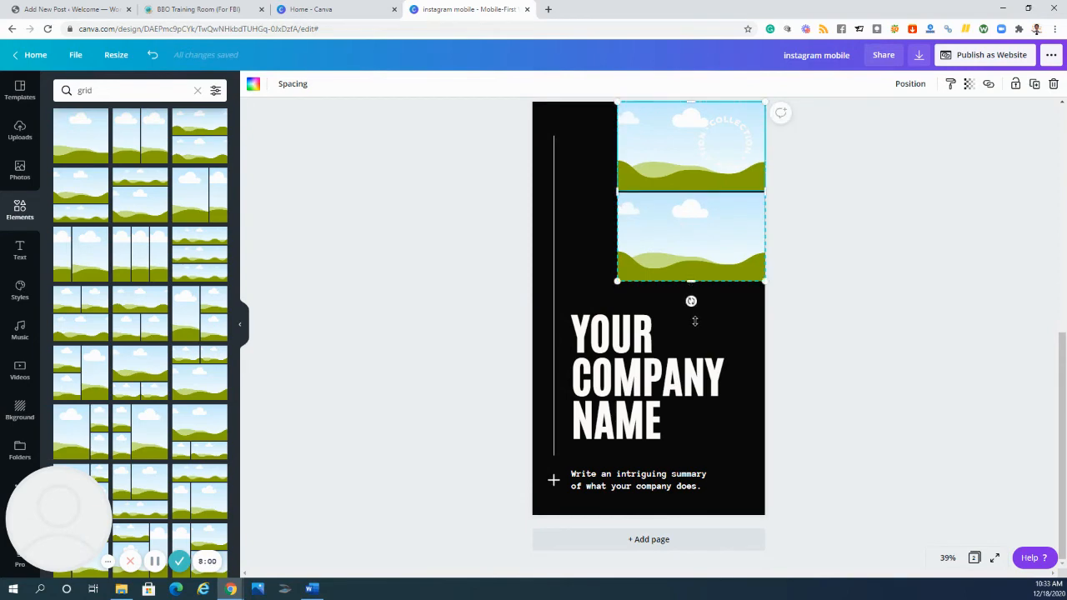
{"action": "left_click_drag", "start_coordinate": [694, 321], "coordinate": [694, 321]}
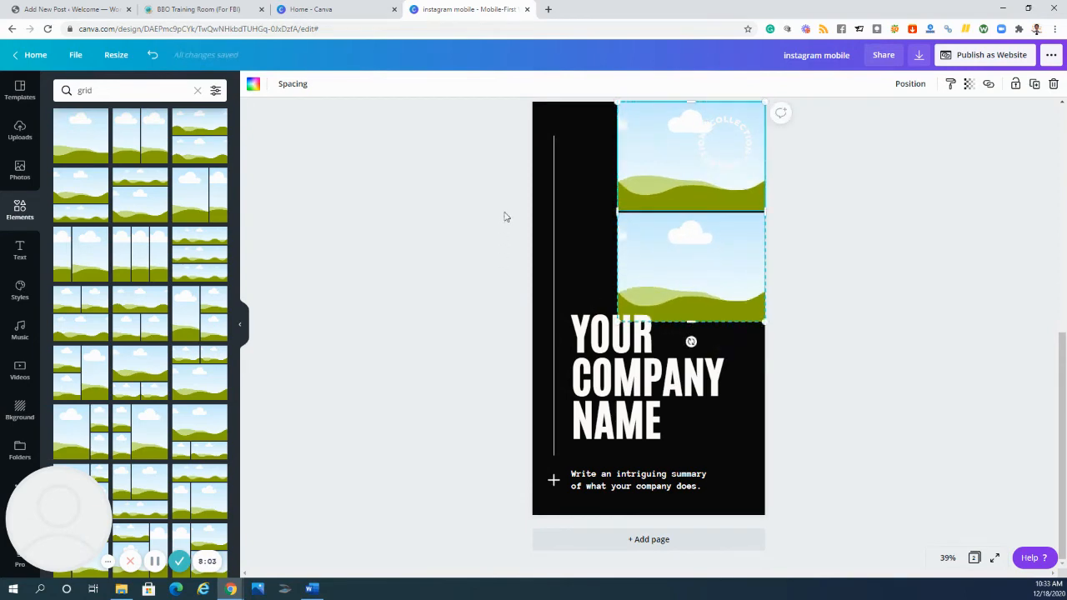
- Fill the two-cell grid's upper cell with the Christmas tree photo and its lower cell with the photo of the man on a couch
{"action": "left_click", "coordinate": [386, 212]}
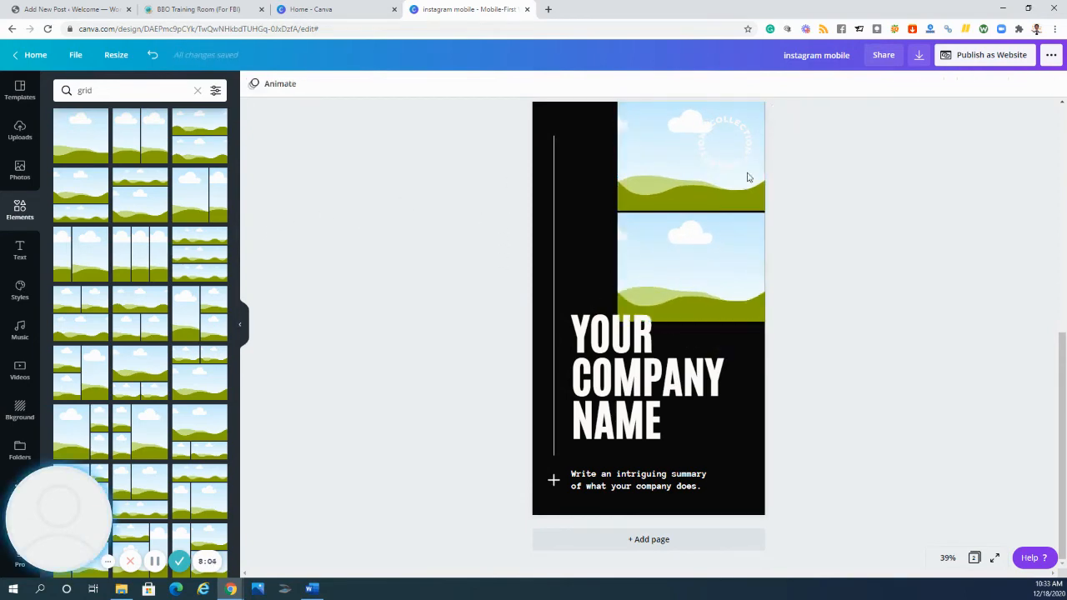
{"action": "left_click", "coordinate": [680, 160]}
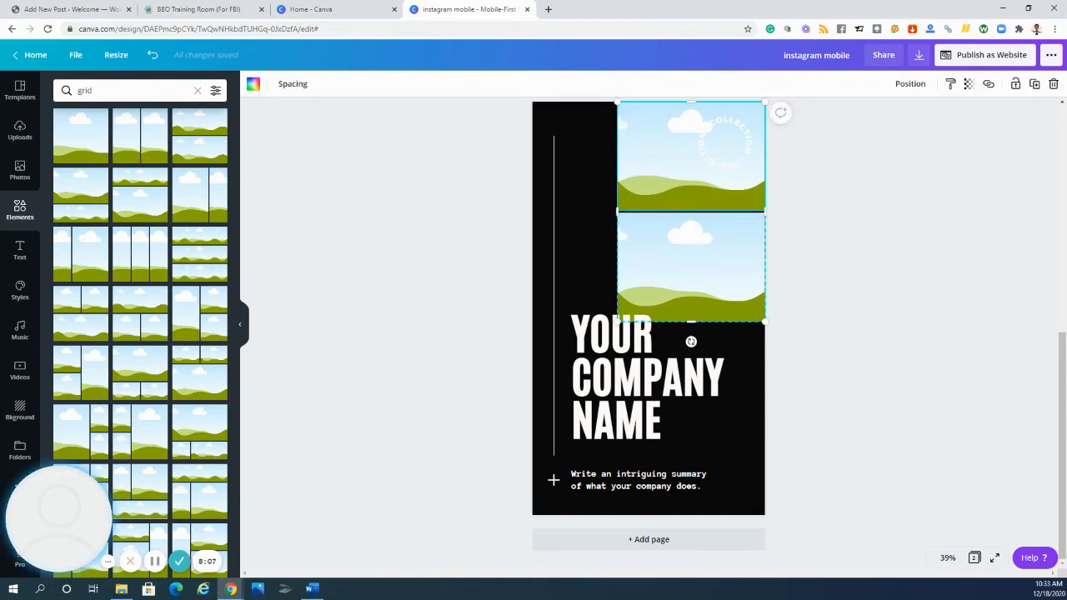
{"action": "left_click", "coordinate": [18, 175]}
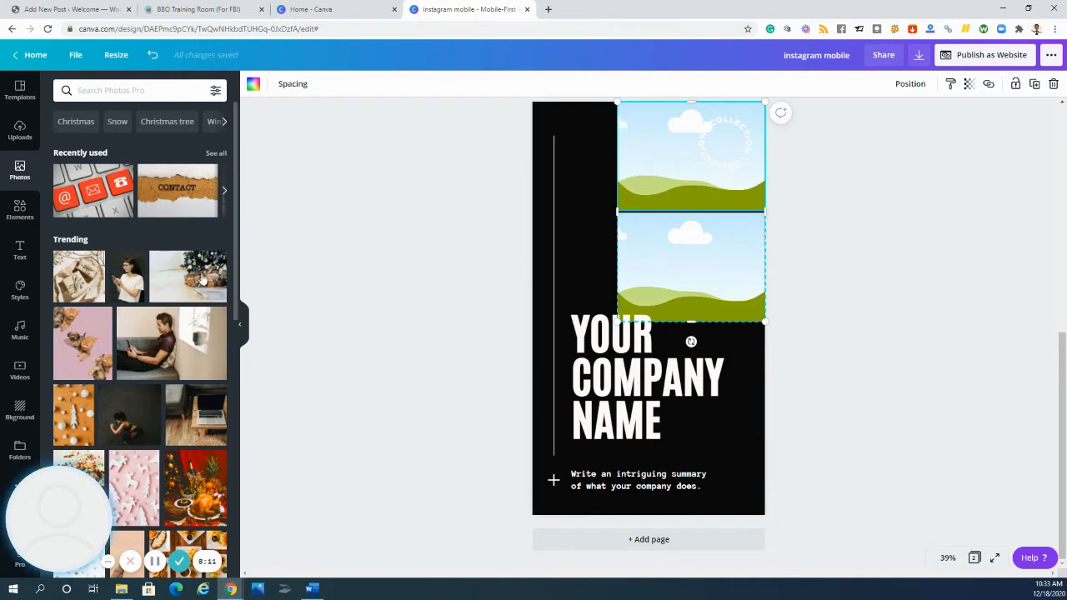
{"action": "left_click_drag", "start_coordinate": [298, 243], "coordinate": [644, 136]}
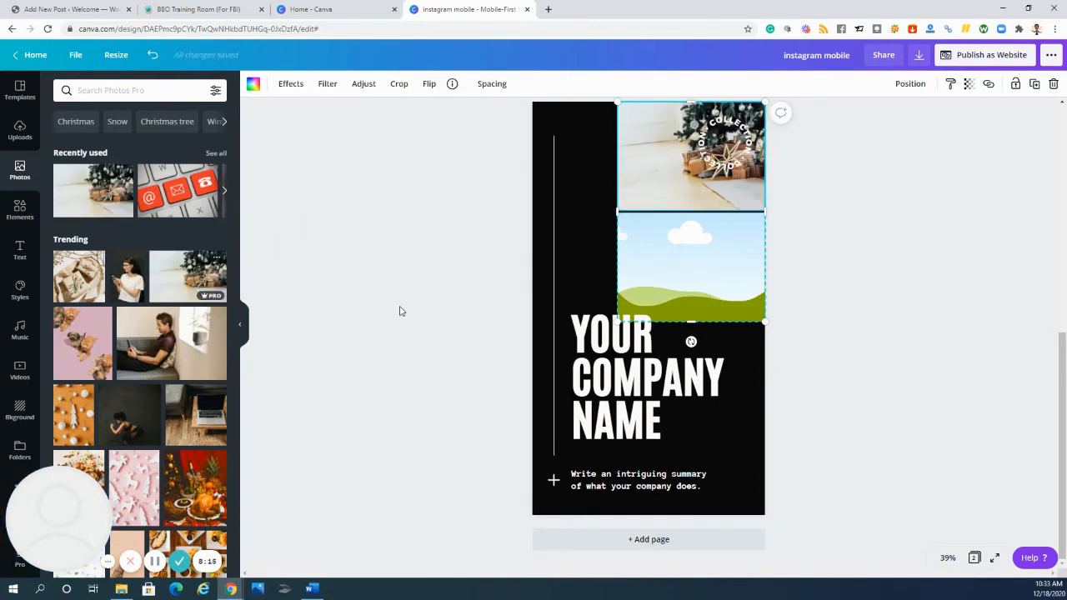
{"action": "left_click", "coordinate": [342, 327]}
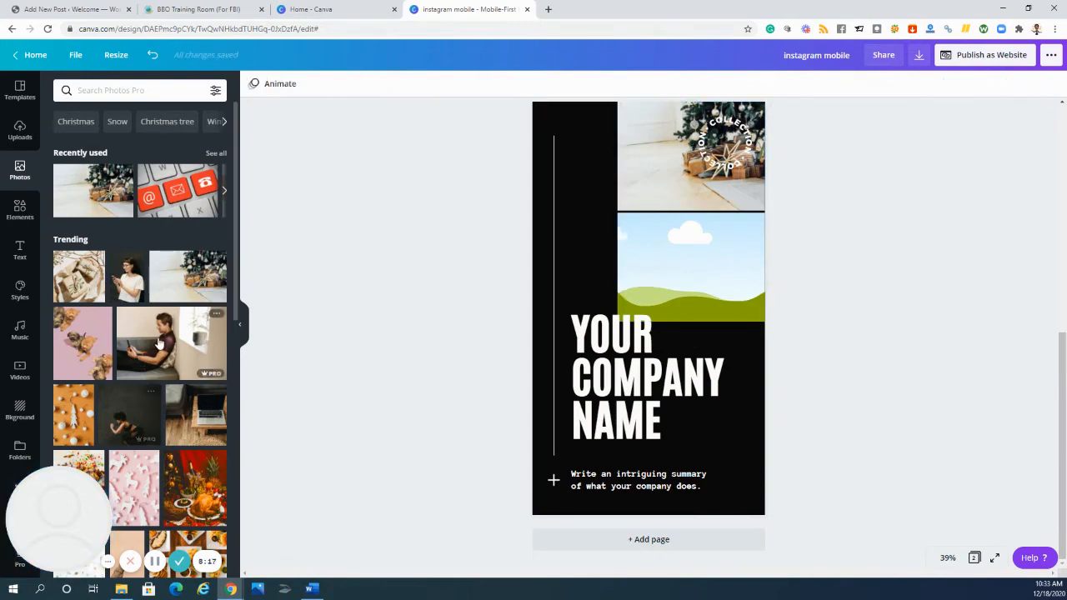
{"action": "left_click_drag", "start_coordinate": [171, 342], "coordinate": [655, 238]}
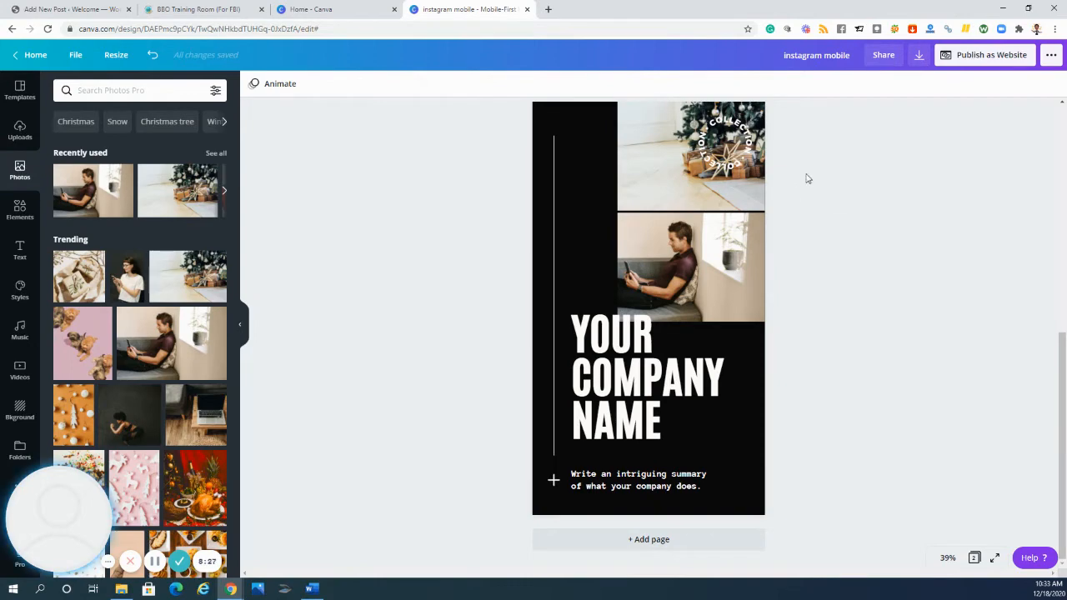
- Delete both photos from the two-cell grid and remove the empty grid from page 2
{"action": "left_click", "coordinate": [648, 183]}
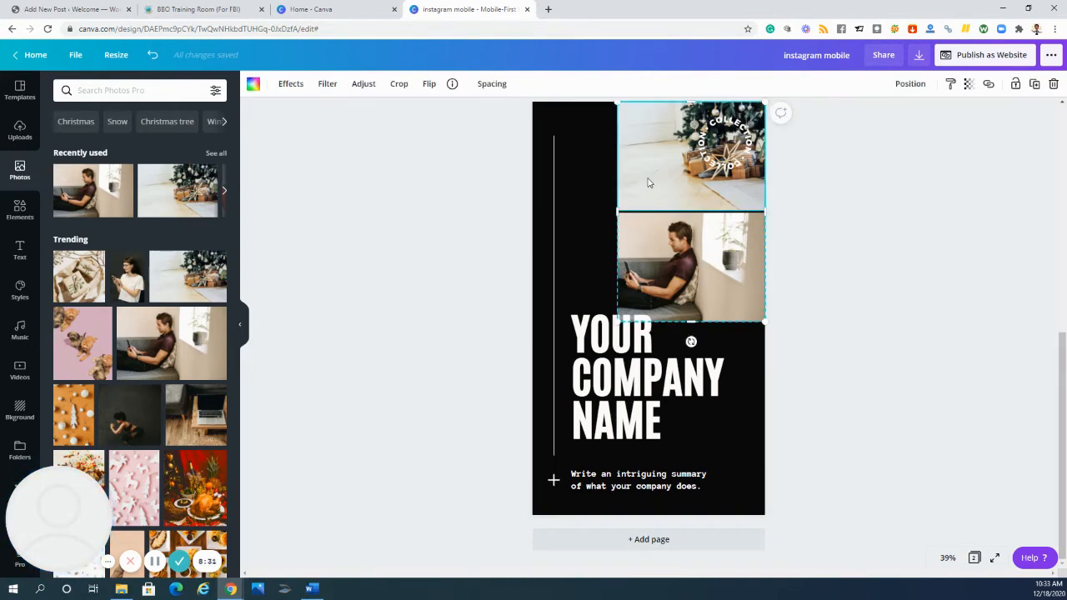
{"action": "key", "text": "Delete"}
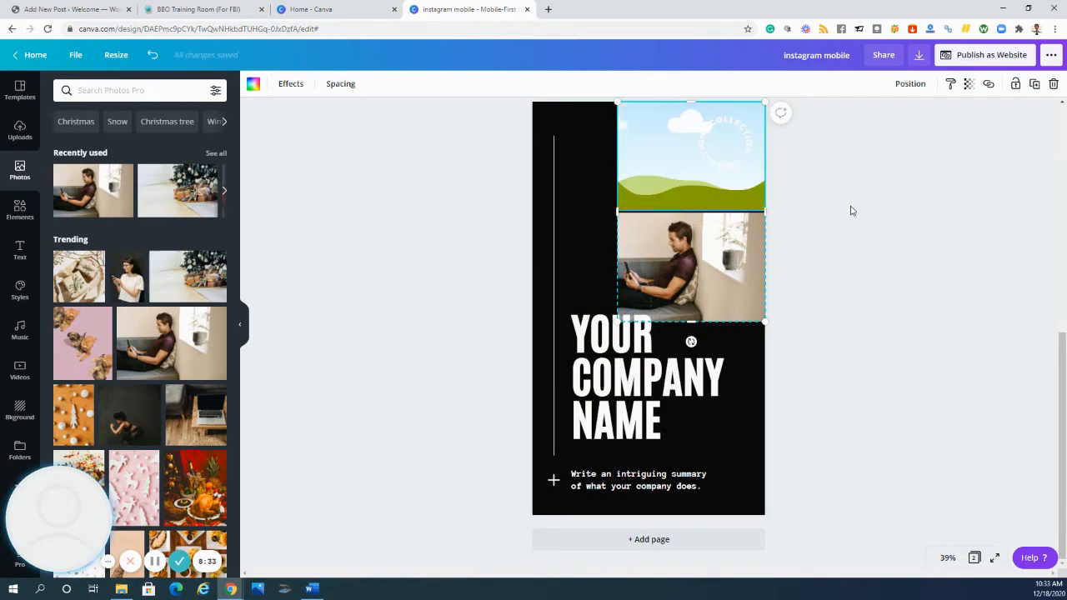
{"action": "left_click", "coordinate": [684, 236]}
{"action": "key", "text": "Delete"}
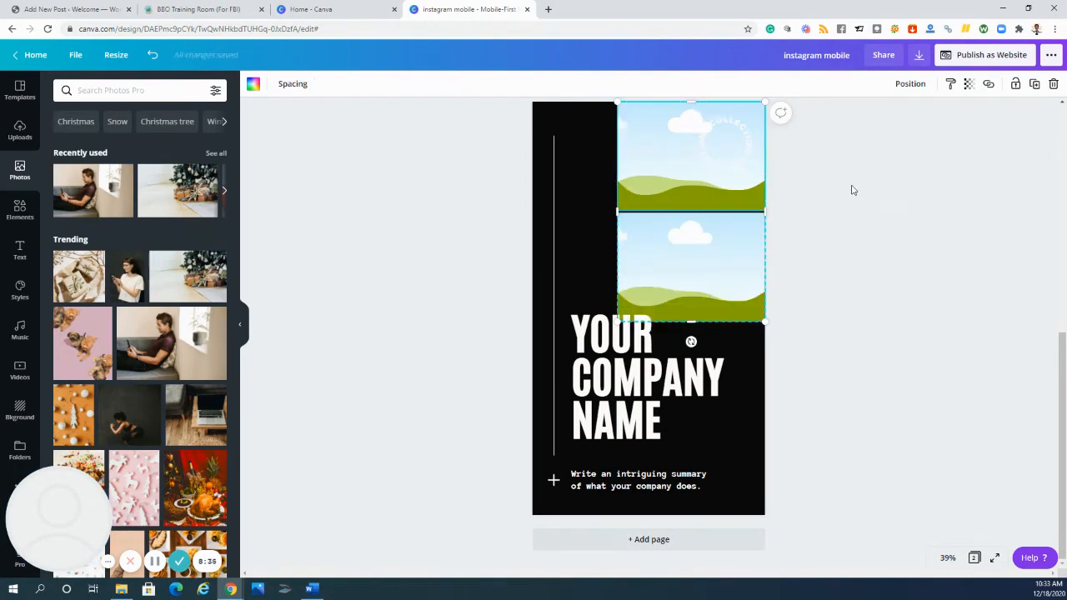
{"action": "key", "text": "Delete"}
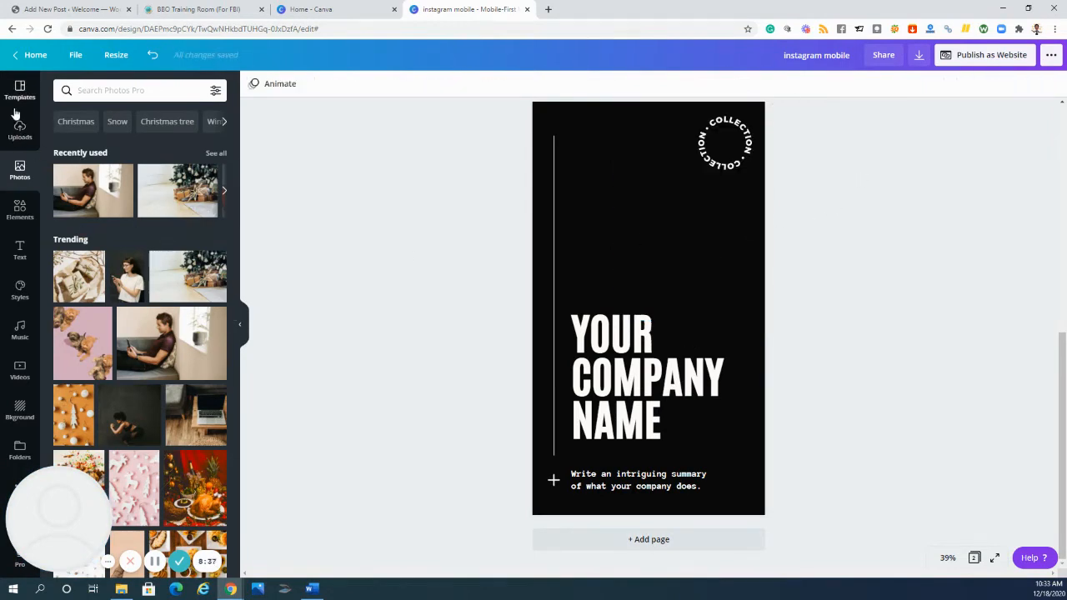
- Add a single-image grid about 729 px wide to page 2 and place it beside the vertical line, overlapping the first line of the company name
{"action": "left_click", "coordinate": [20, 209]}
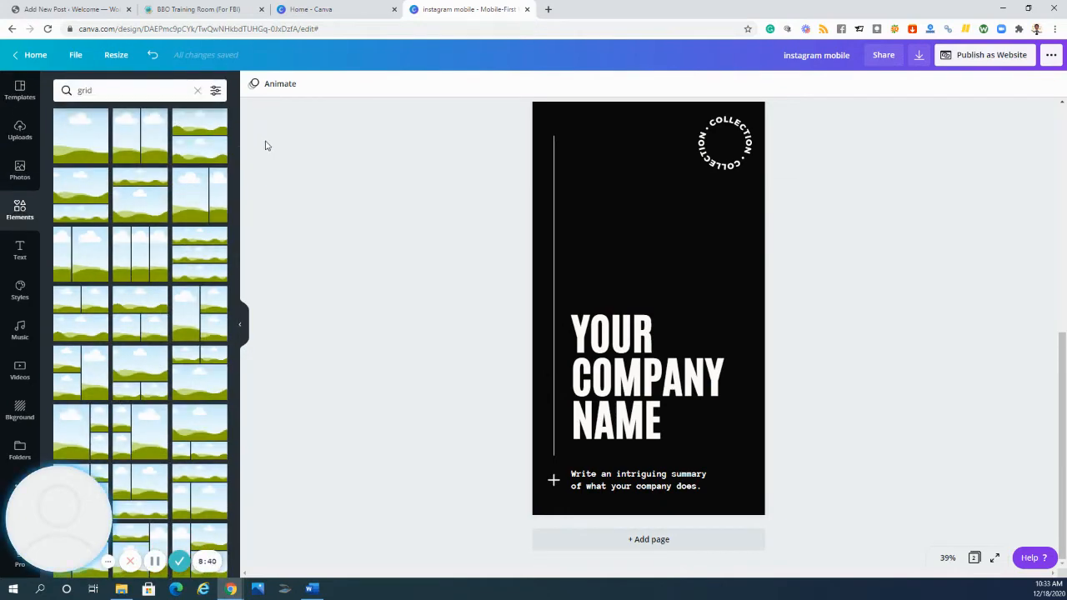
{"action": "left_click", "coordinate": [78, 125]}
{"action": "left_click_drag", "start_coordinate": [649, 516], "coordinate": [649, 286]}
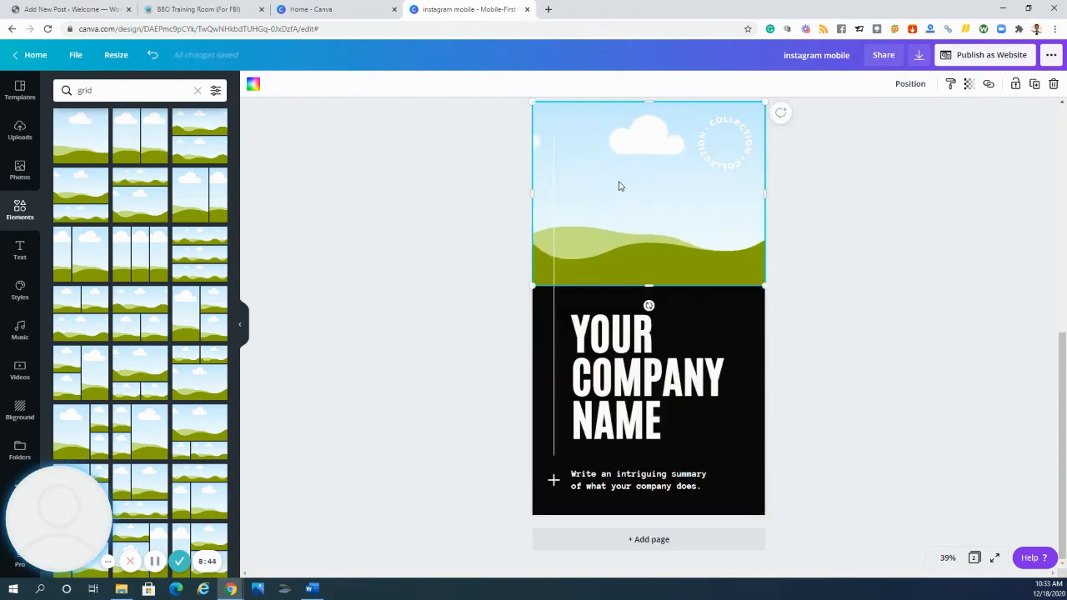
{"action": "left_click_drag", "start_coordinate": [532, 194], "coordinate": [608, 200]}
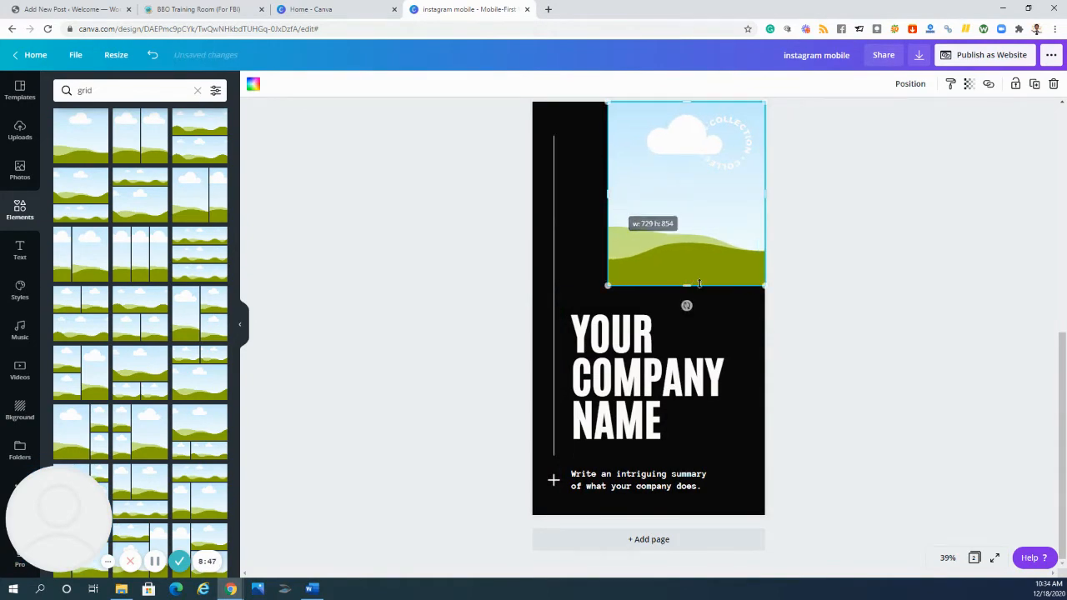
{"action": "left_click_drag", "start_coordinate": [688, 286], "coordinate": [690, 313]}
{"action": "left_click_drag", "start_coordinate": [689, 233], "coordinate": [668, 267]}
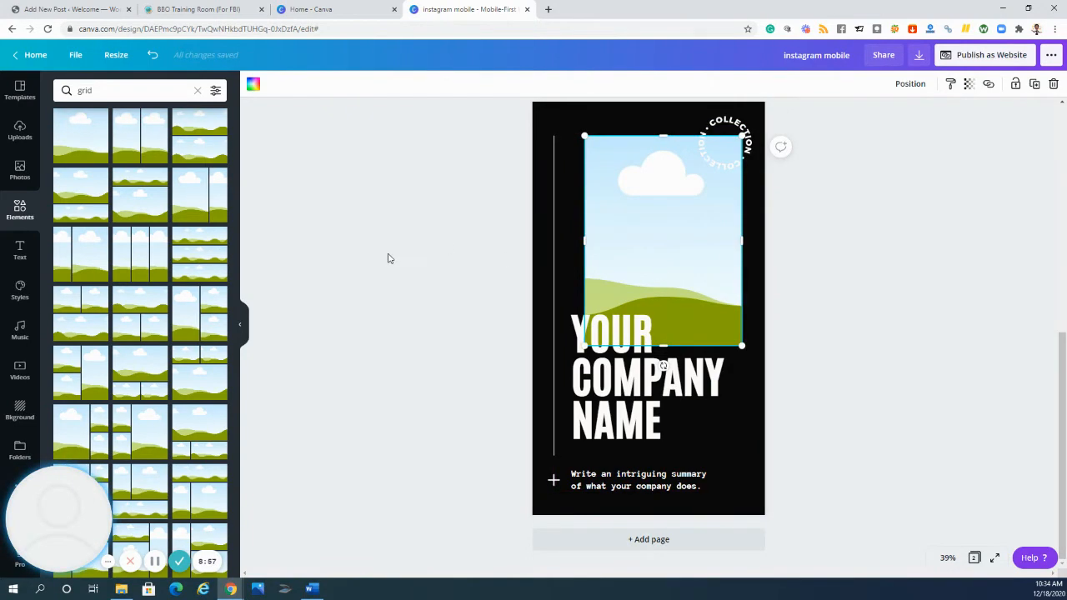
{"action": "left_click", "coordinate": [397, 200]}
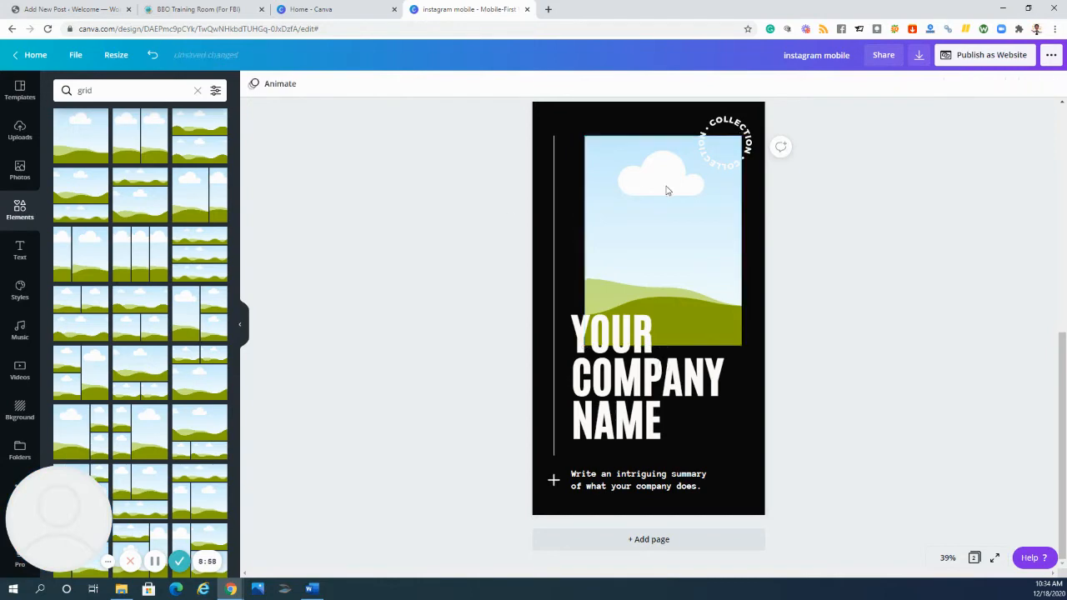
- Fill the single-image grid on page 2 with the uploaded bedroom photo
{"action": "left_click", "coordinate": [668, 197]}
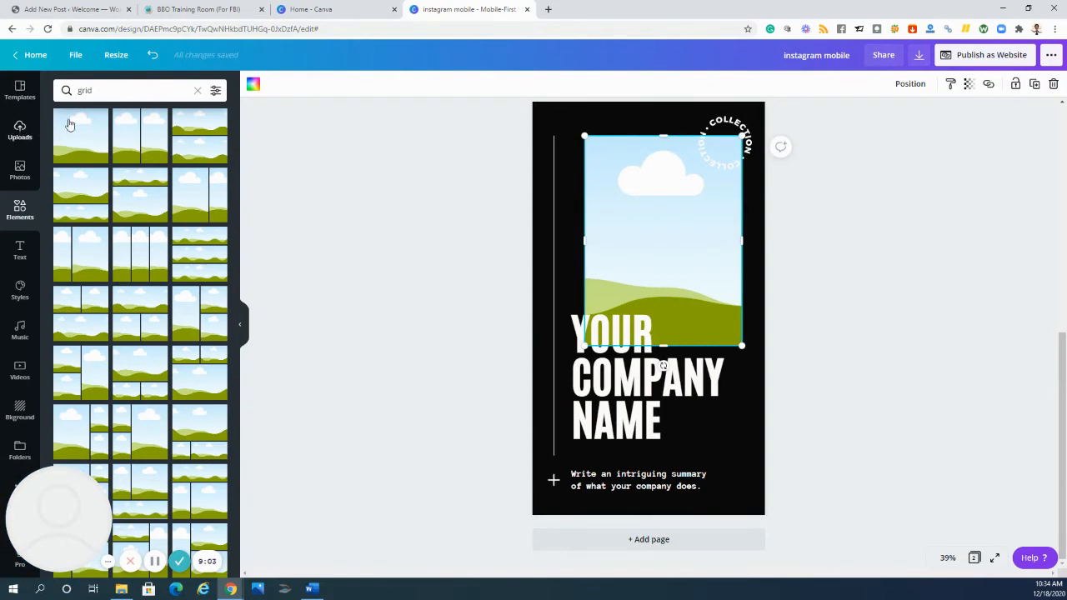
{"action": "left_click", "coordinate": [20, 129]}
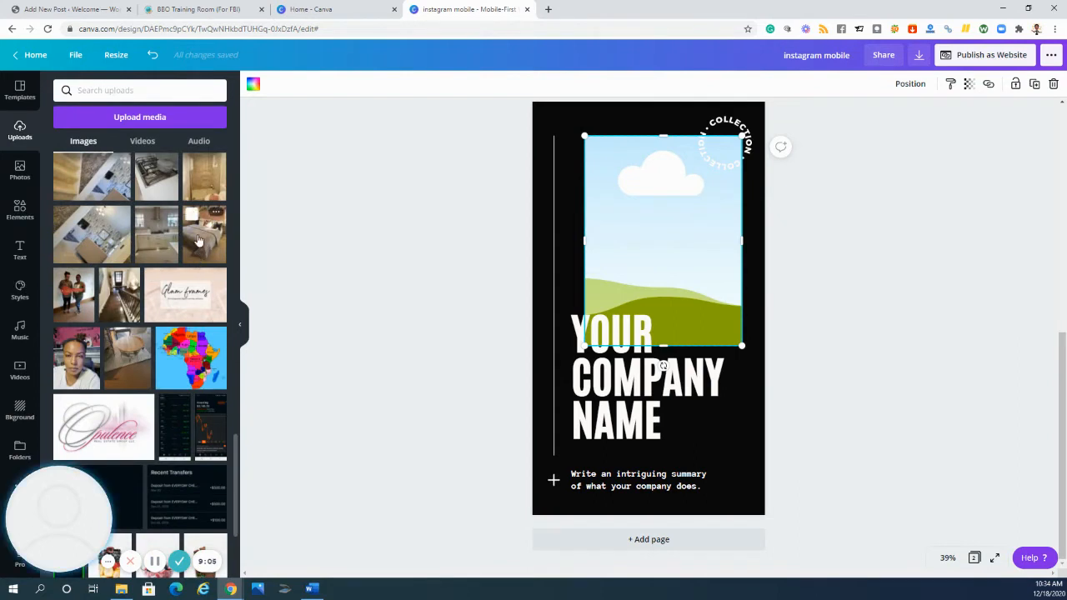
{"action": "left_click_drag", "start_coordinate": [197, 241], "coordinate": [616, 192]}
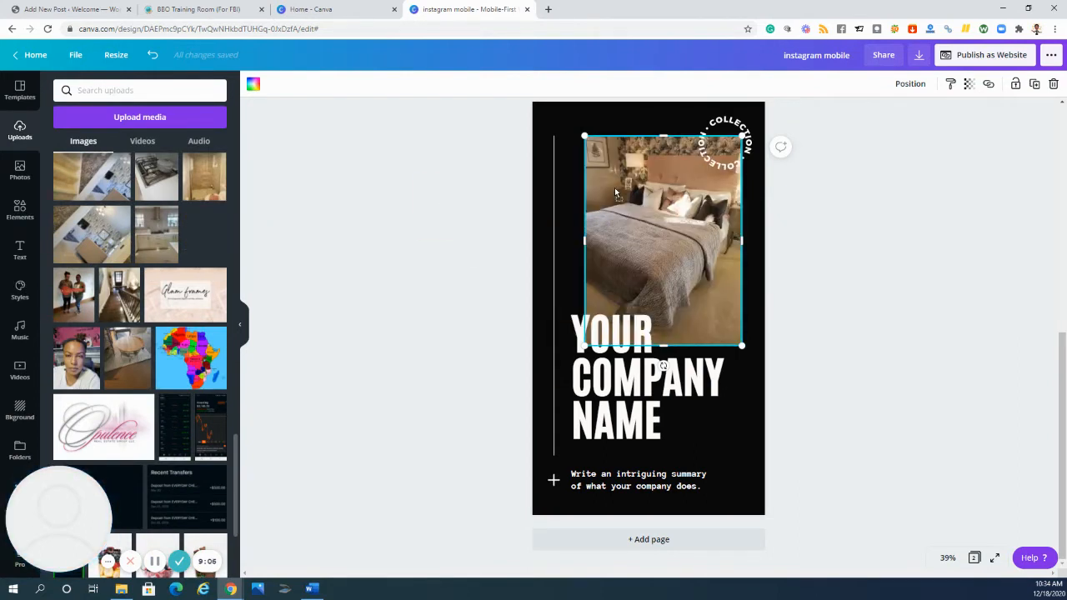
{"action": "left_click", "coordinate": [395, 191]}
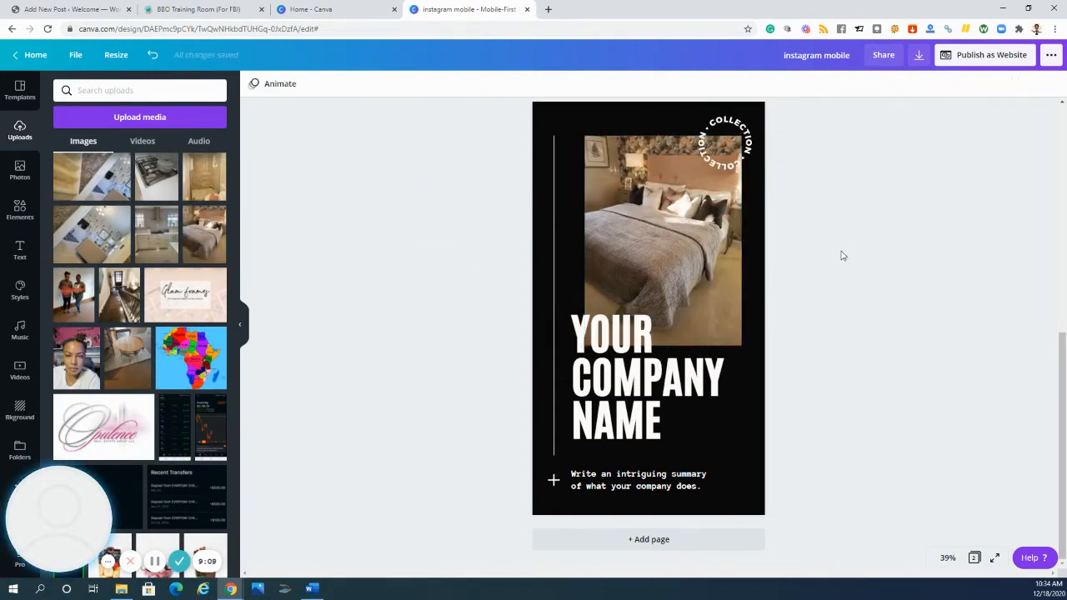
- Apply the Street filter to the bedroom photo on page 2
{"action": "left_click", "coordinate": [715, 200]}
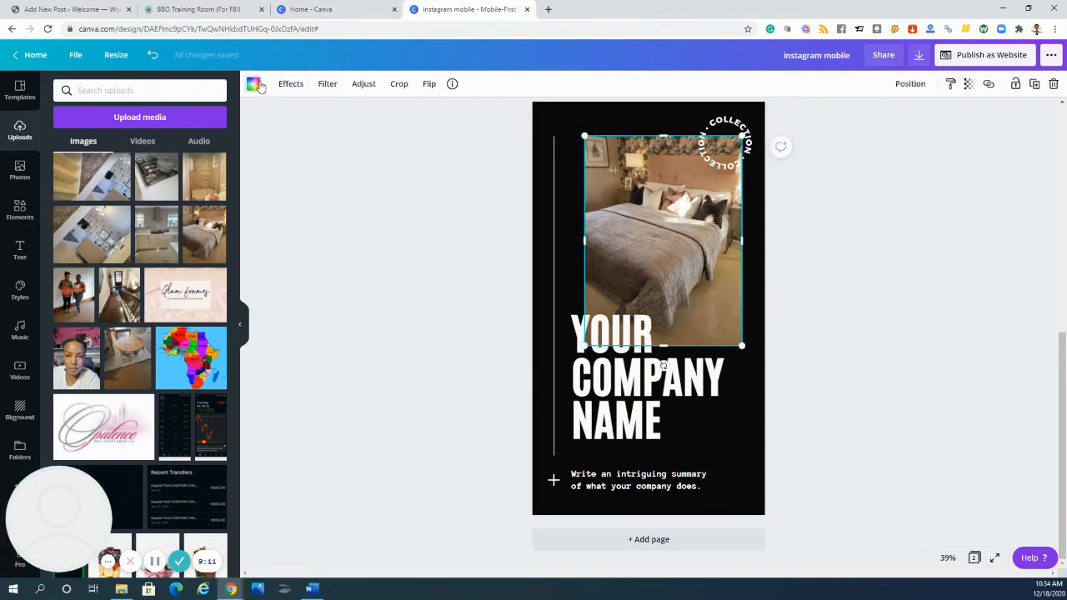
{"action": "left_click", "coordinate": [291, 87]}
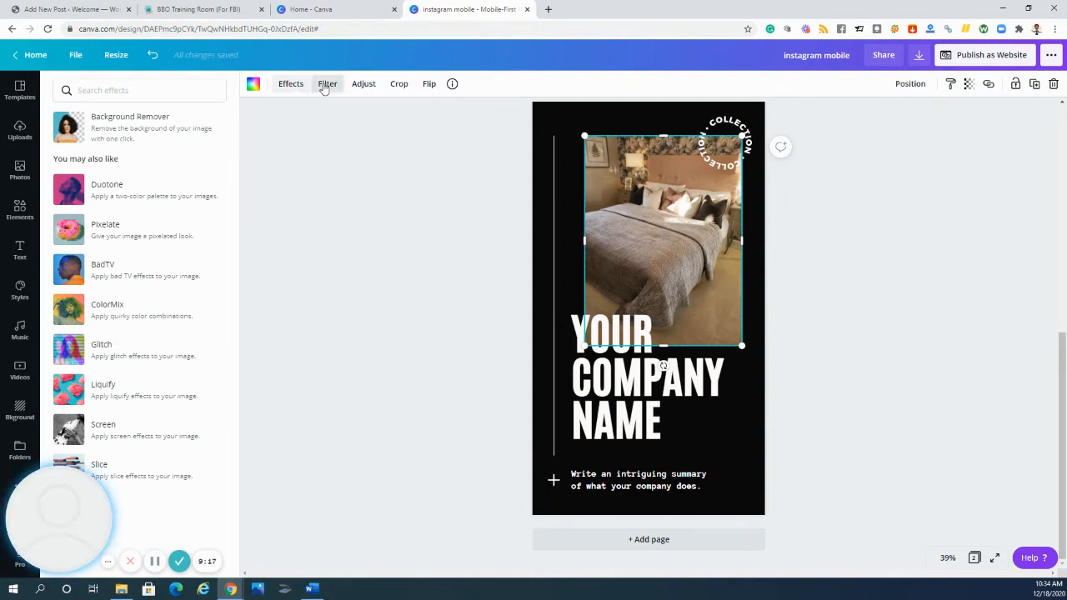
{"action": "left_click", "coordinate": [325, 86]}
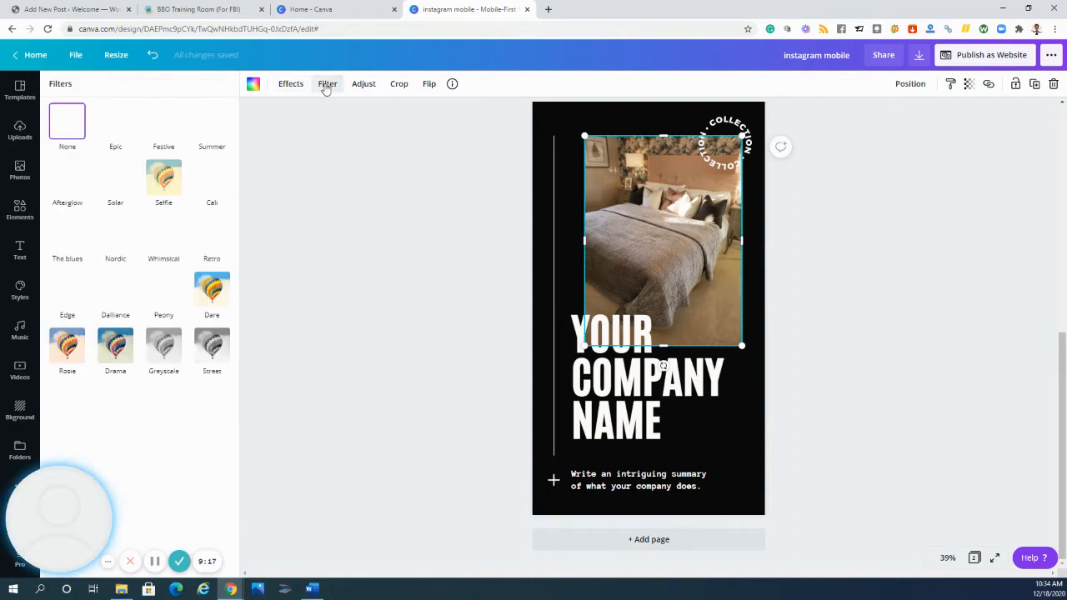
{"action": "left_click", "coordinate": [217, 352]}
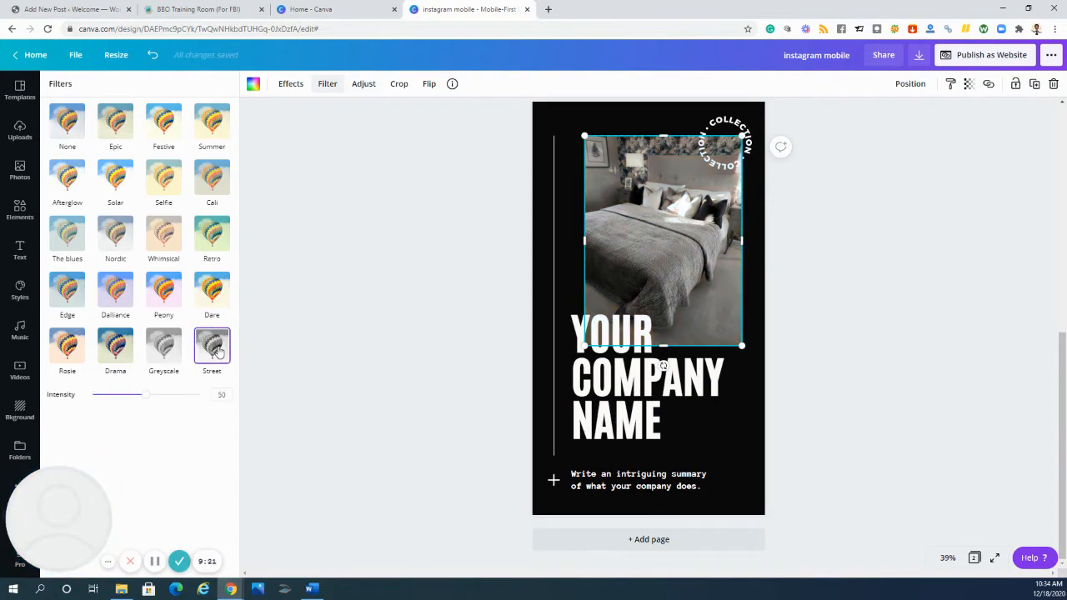
{"action": "left_click", "coordinate": [364, 317]}
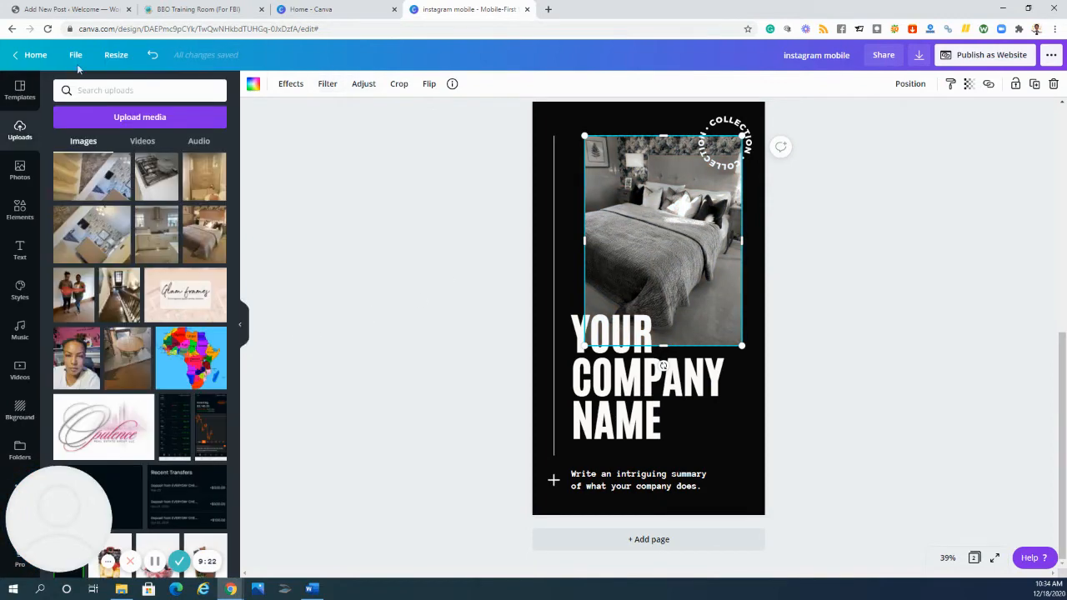
{"action": "left_click", "coordinate": [377, 311]}
- Ungroup the company name and the summary text on page 2
{"action": "left_click", "coordinate": [726, 129]}
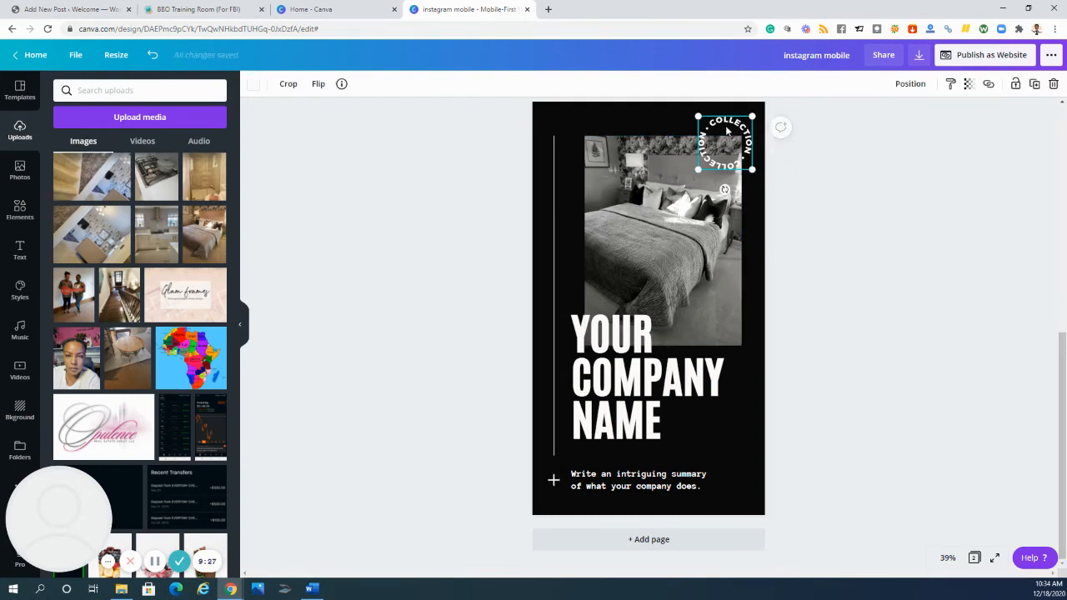
{"action": "left_click", "coordinate": [624, 360]}
{"action": "left_click", "coordinate": [615, 369]}
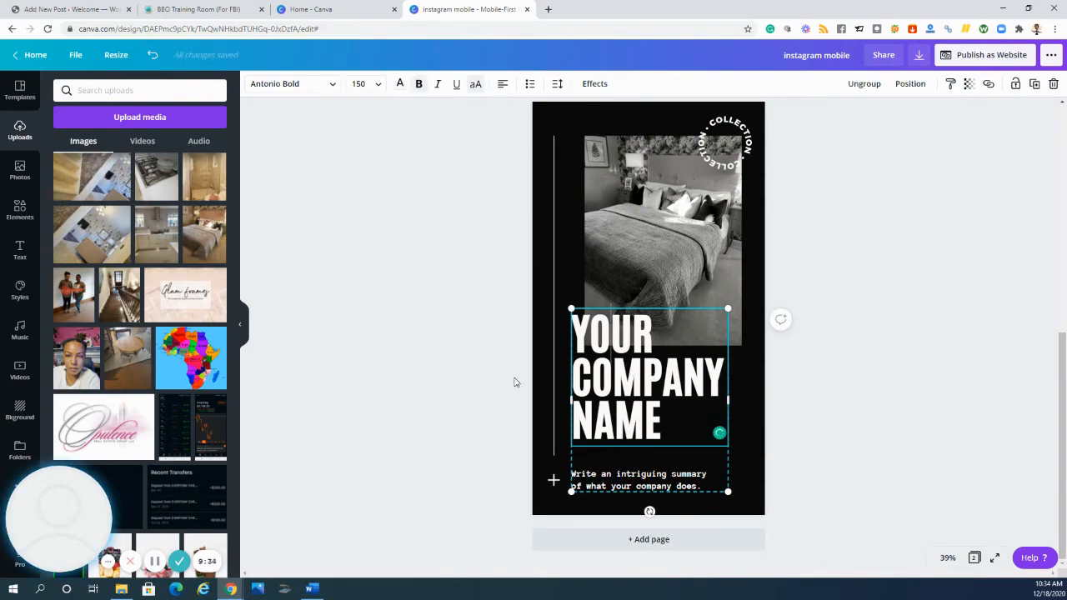
{"action": "left_click", "coordinate": [496, 349]}
{"action": "left_click", "coordinate": [607, 389]}
{"action": "left_click", "coordinate": [865, 83]}
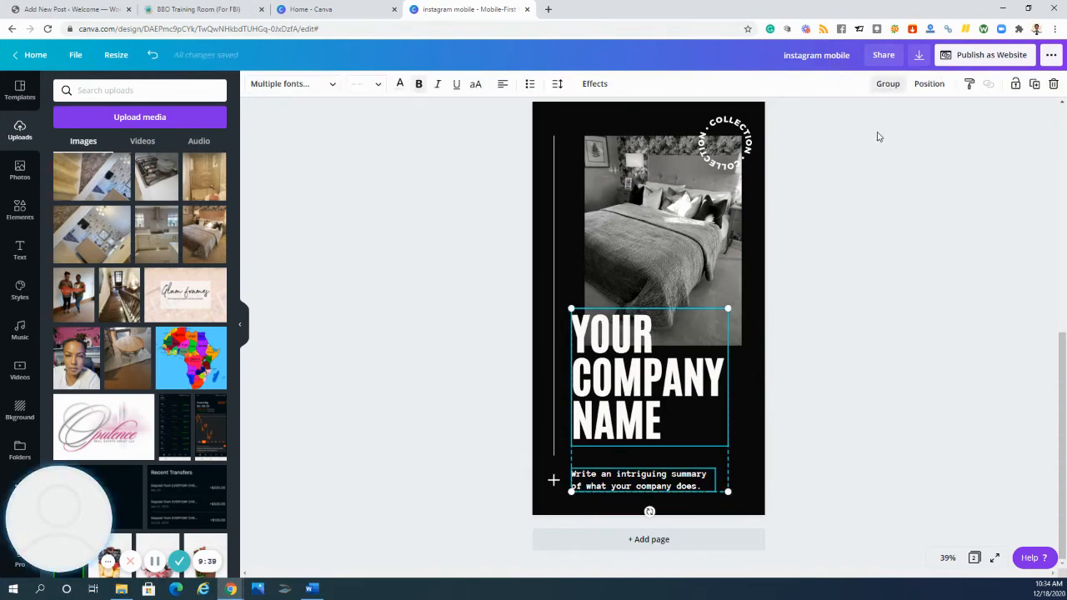
{"action": "left_click", "coordinate": [860, 364]}
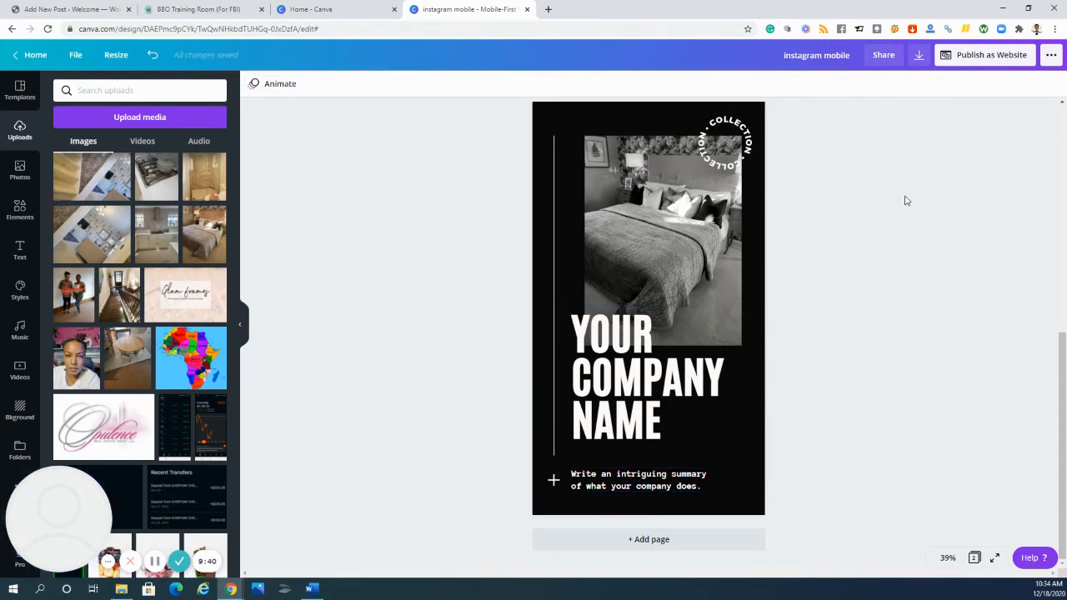
- Widen the company name text box to near the page edge, then delete the company name from page 2
{"action": "left_click", "coordinate": [617, 375]}
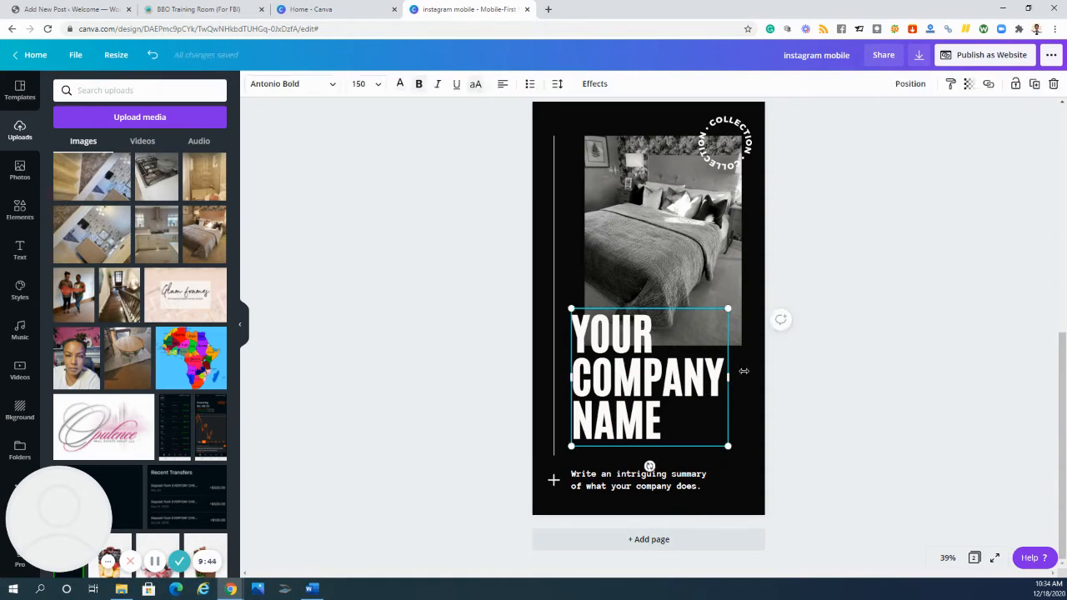
{"action": "left_click_drag", "start_coordinate": [743, 371], "coordinate": [755, 372]}
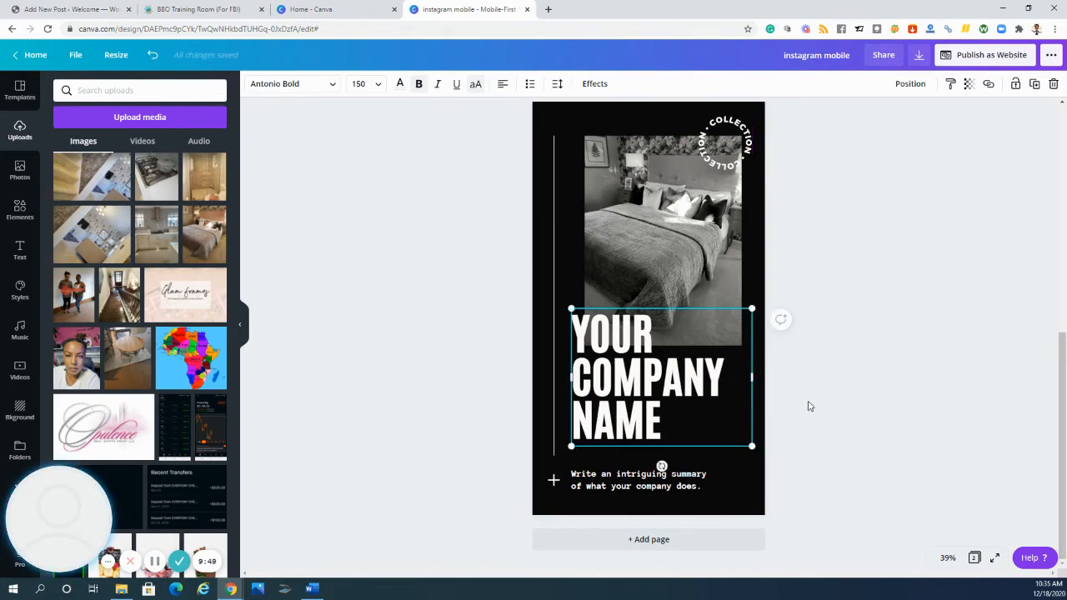
{"action": "left_click", "coordinate": [898, 364]}
{"action": "left_click", "coordinate": [718, 371]}
{"action": "key", "text": "Delete"}
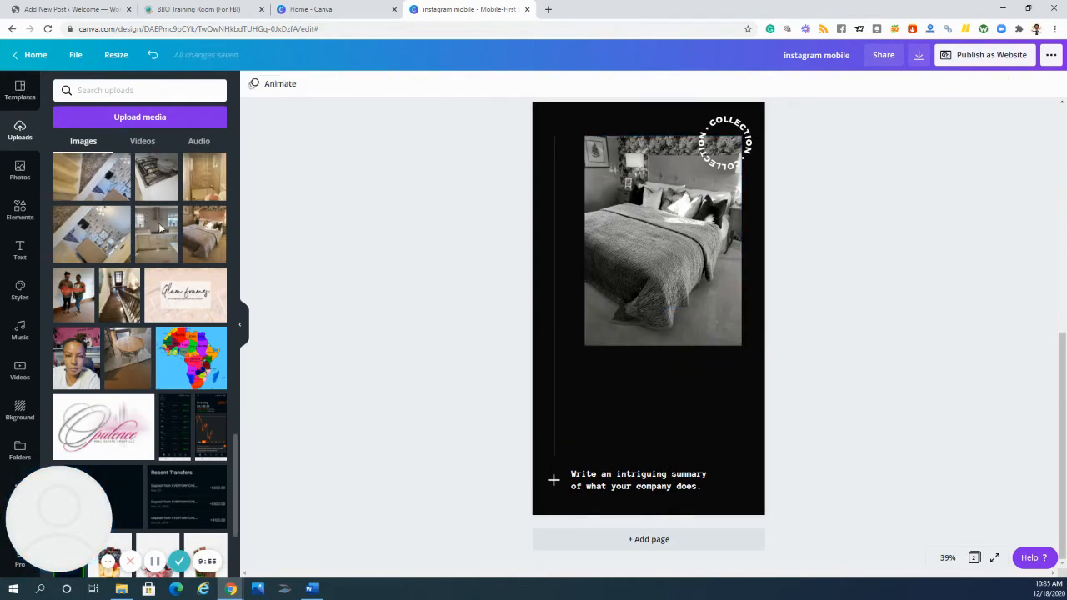
- Place the uploaded transparent-background Opulence RE logo on page 2 below the bedroom photo, just beside the vertical line
{"action": "scroll", "coordinate": [317, 242], "scroll_direction": "up", "scroll_amount": 2}
{"action": "scroll", "coordinate": [500, 326], "scroll_direction": "down", "scroll_amount": 2}
{"action": "scroll", "coordinate": [113, 288], "scroll_direction": "down", "scroll_amount": 3}
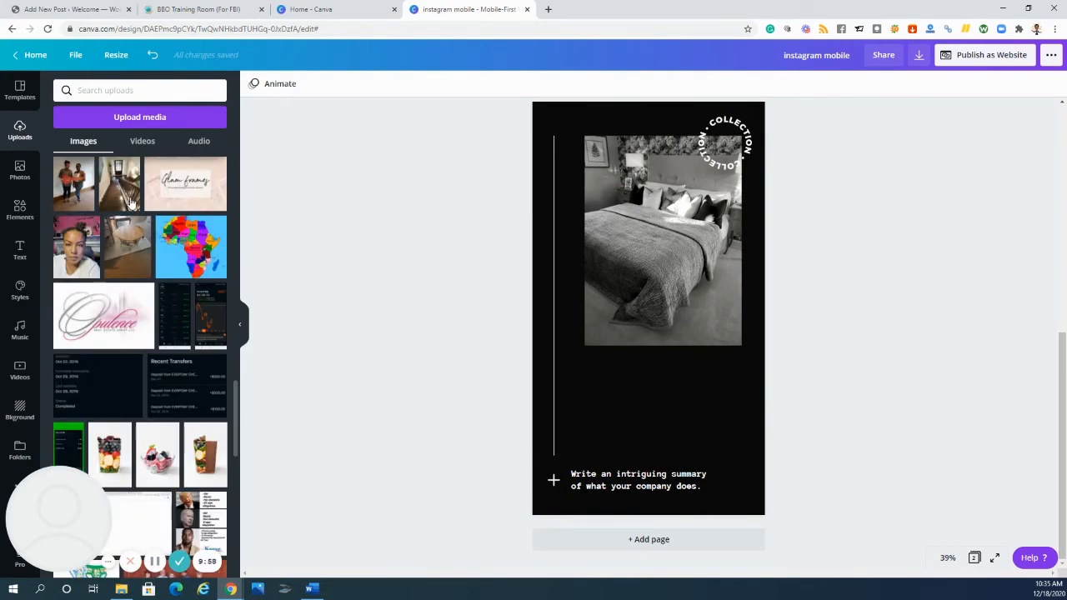
{"action": "scroll", "coordinate": [131, 202], "scroll_direction": "down", "scroll_amount": 3}
{"action": "scroll", "coordinate": [142, 176], "scroll_direction": "up", "scroll_amount": 10}
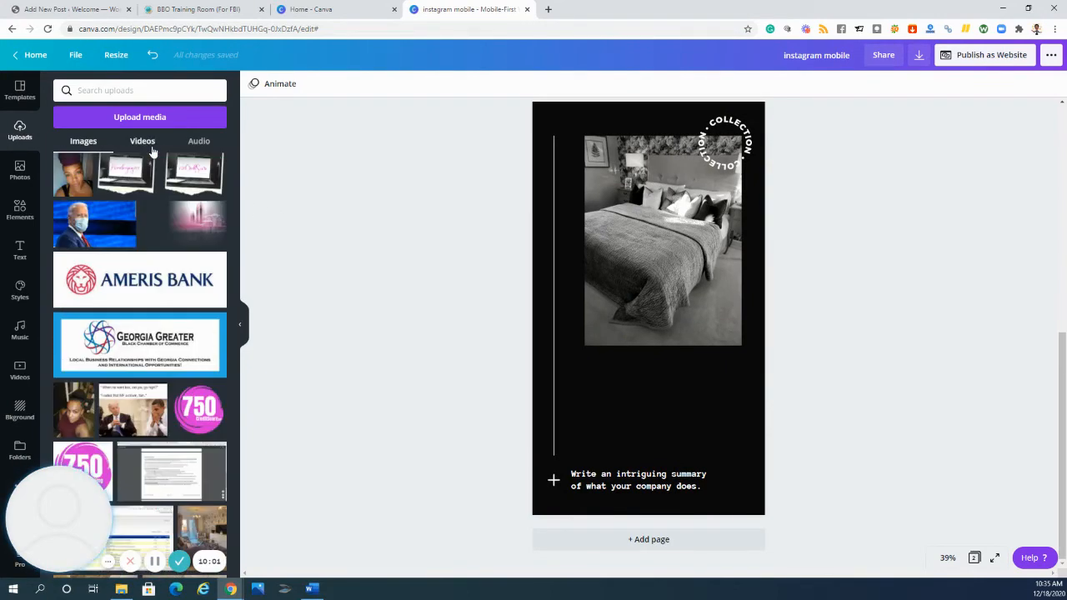
{"action": "scroll", "coordinate": [137, 298], "scroll_direction": "up", "scroll_amount": 10}
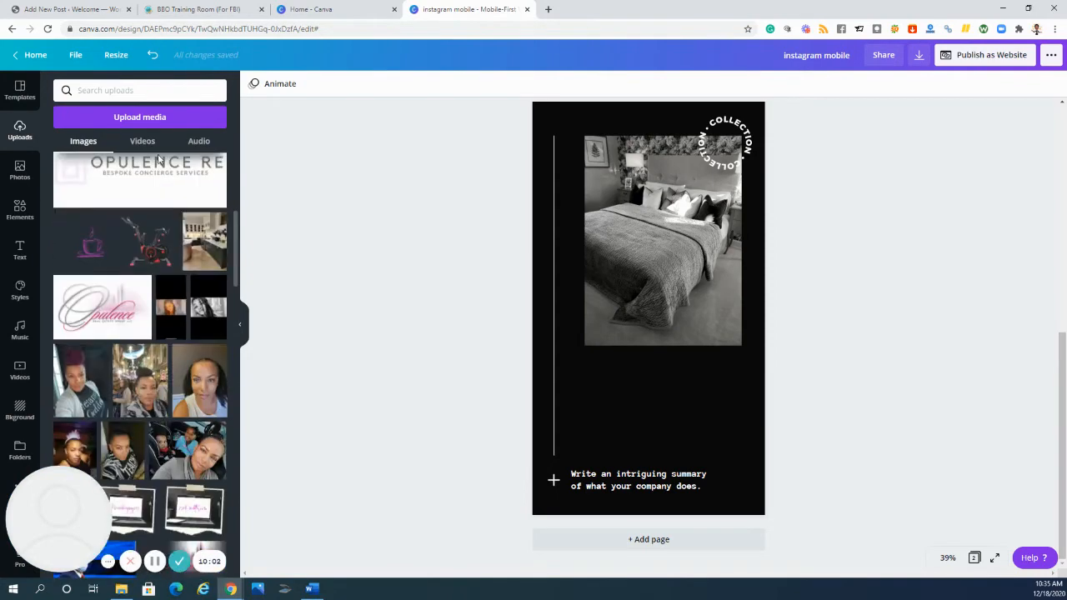
{"action": "scroll", "coordinate": [217, 193], "scroll_direction": "down", "scroll_amount": 2}
{"action": "scroll", "coordinate": [133, 284], "scroll_direction": "up", "scroll_amount": 2}
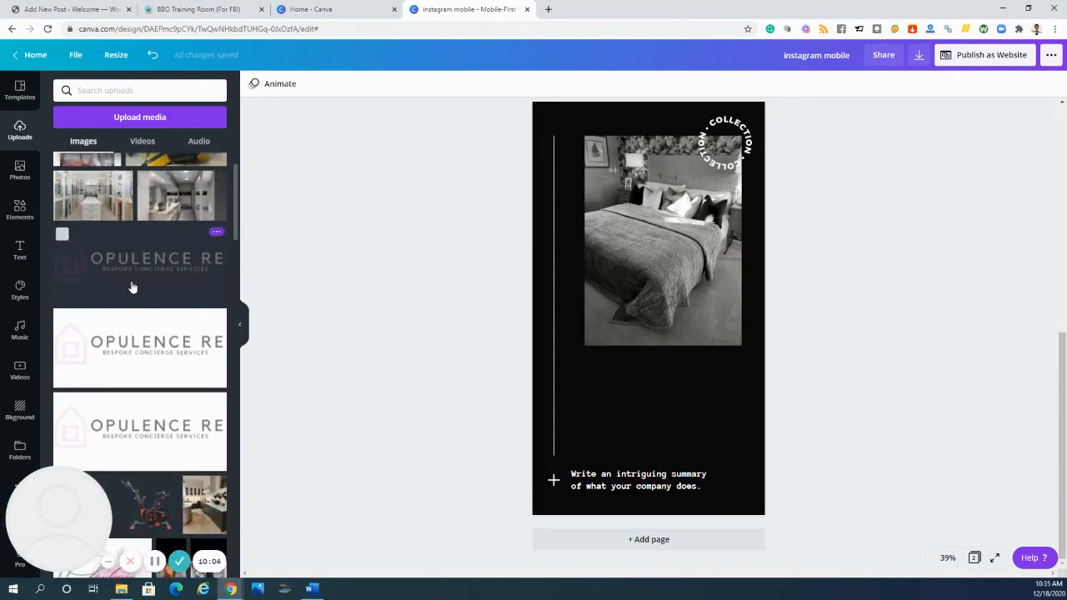
{"action": "left_click_drag", "start_coordinate": [142, 330], "coordinate": [26, 350]}
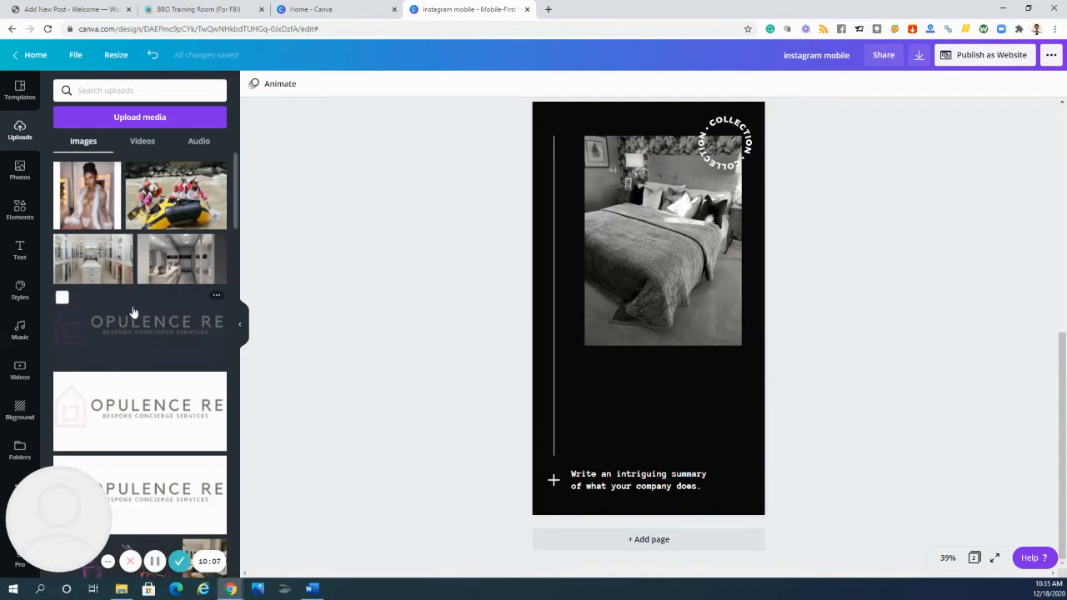
{"action": "left_click_drag", "start_coordinate": [118, 327], "coordinate": [598, 405]}
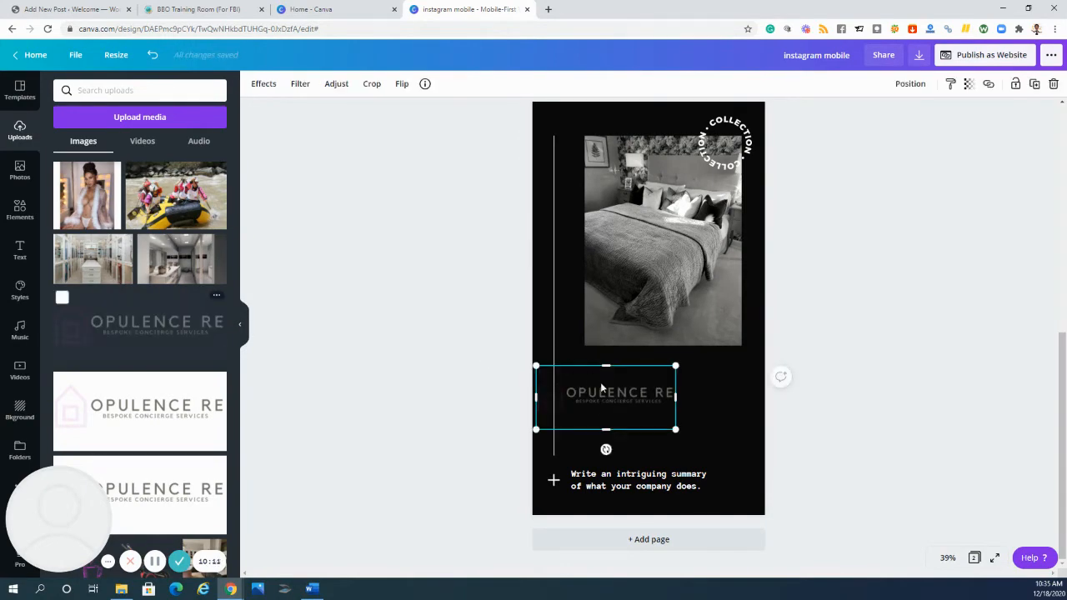
{"action": "left_click_drag", "start_coordinate": [625, 395], "coordinate": [625, 396]}
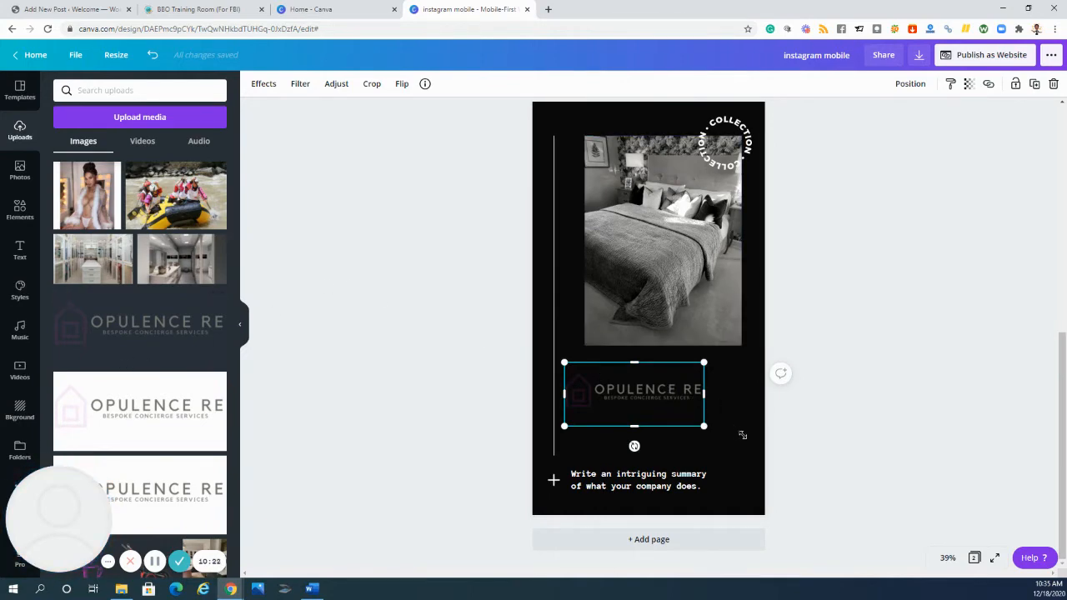
- Enlarge the Opulence RE logo to nearly the page edge and move it up directly beneath the bedroom photo
{"action": "left_click_drag", "start_coordinate": [742, 435], "coordinate": [748, 447]}
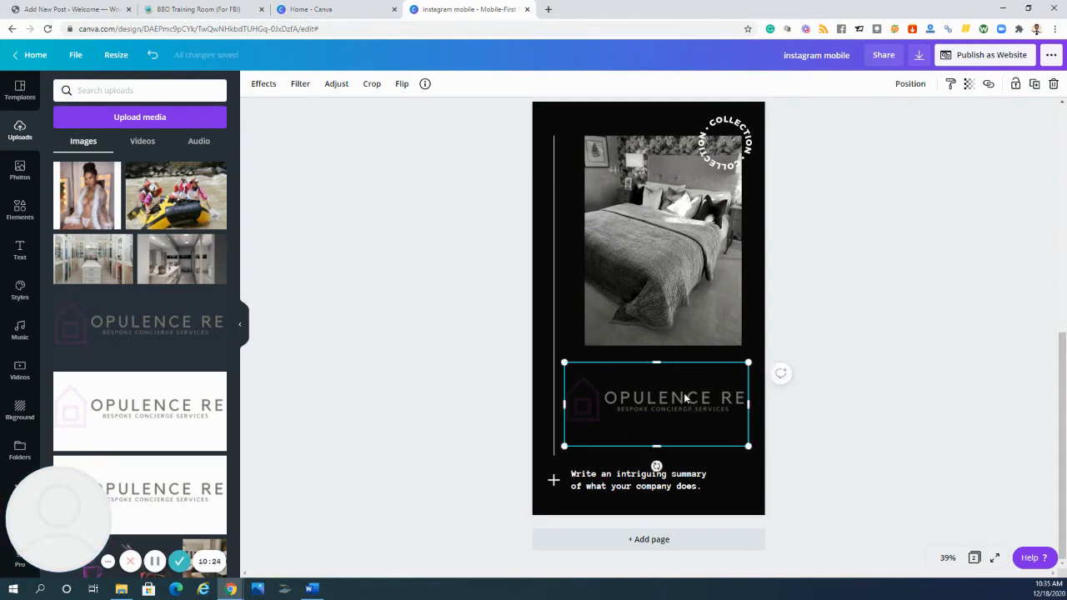
{"action": "left_click_drag", "start_coordinate": [685, 395], "coordinate": [683, 373]}
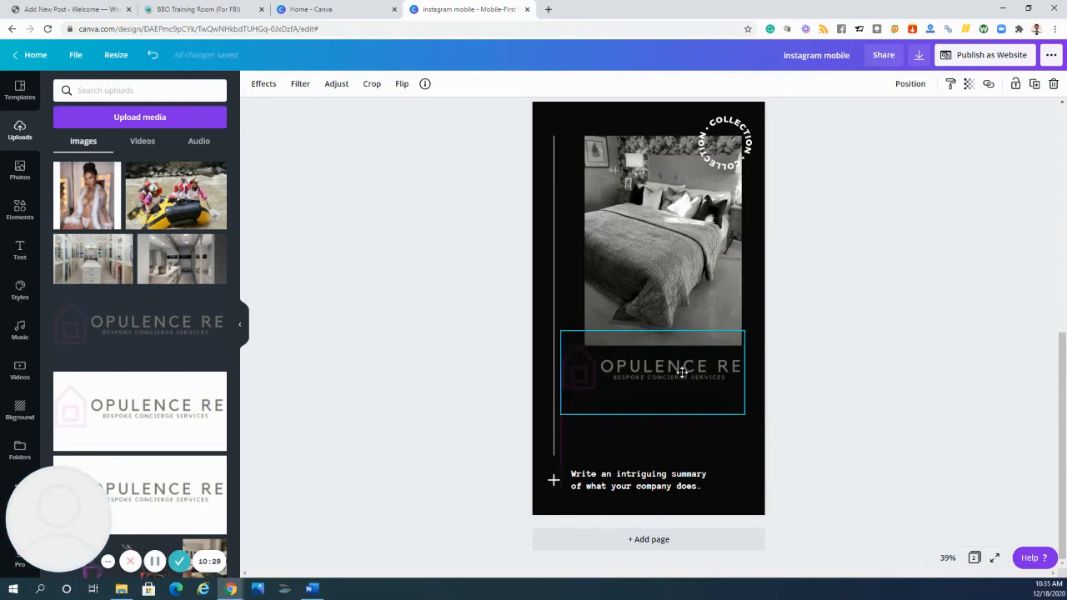
{"action": "left_click", "coordinate": [482, 315]}
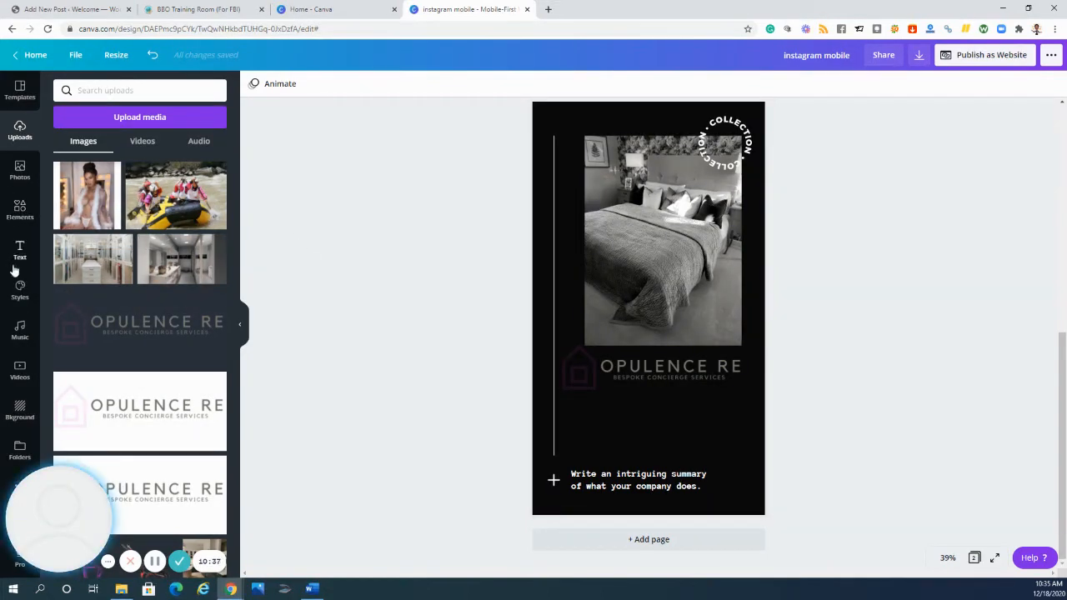
- Add a square shape, flatten it into a bar about 101 high, place it below the logo and widen it
{"action": "left_click", "coordinate": [20, 210]}
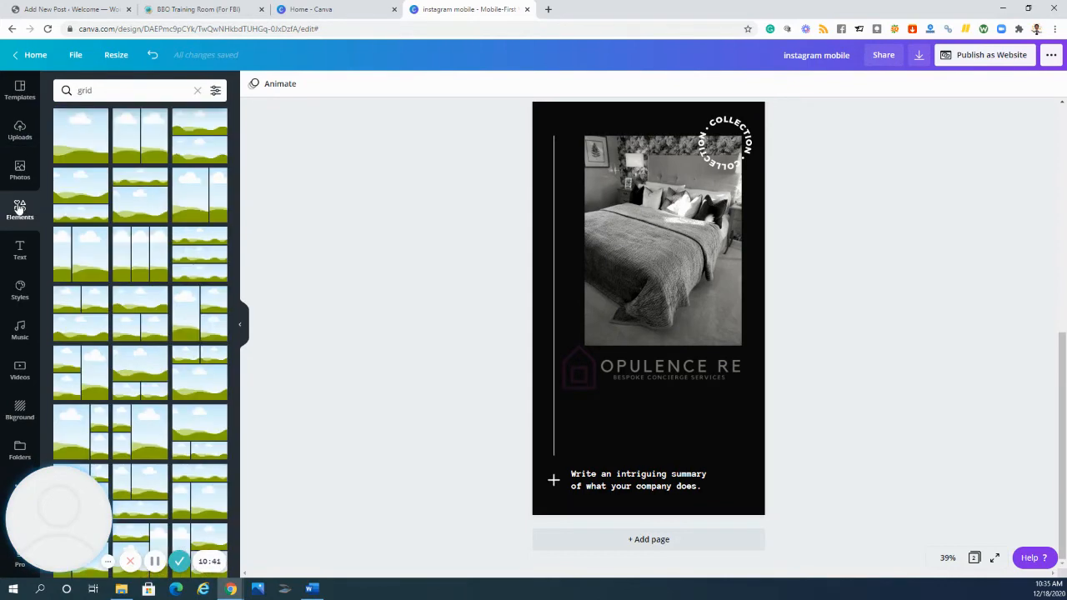
{"action": "left_click", "coordinate": [197, 90]}
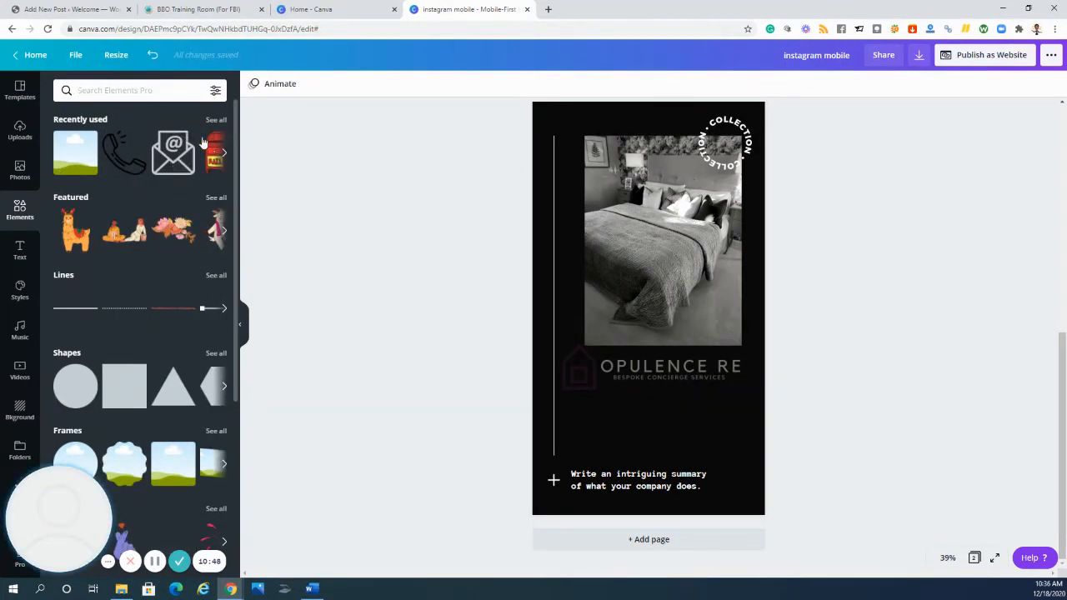
{"action": "left_click", "coordinate": [124, 385]}
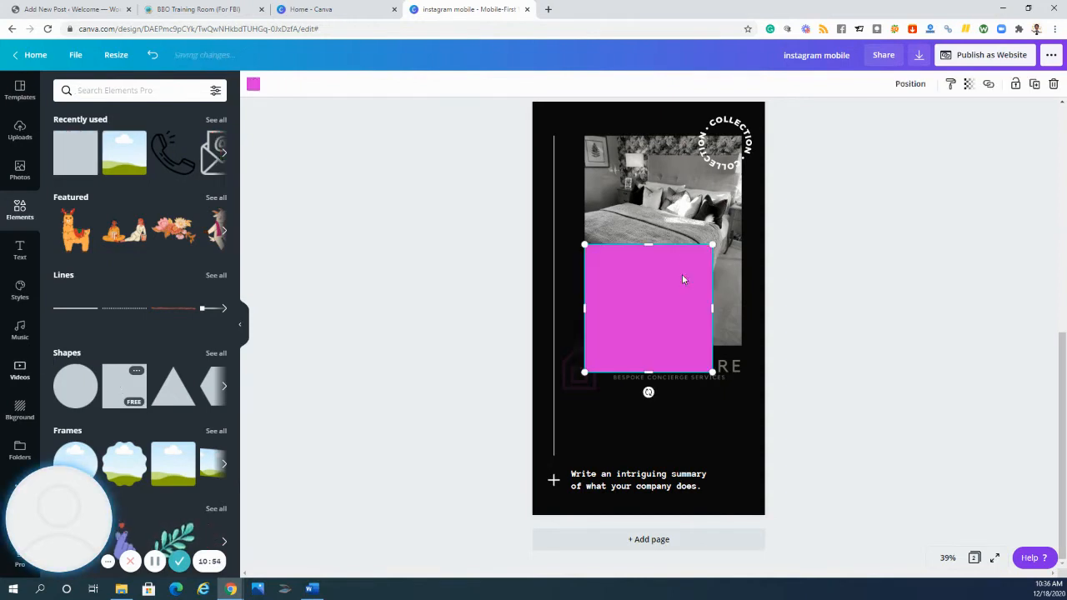
{"action": "left_click_drag", "start_coordinate": [634, 331], "coordinate": [641, 352]}
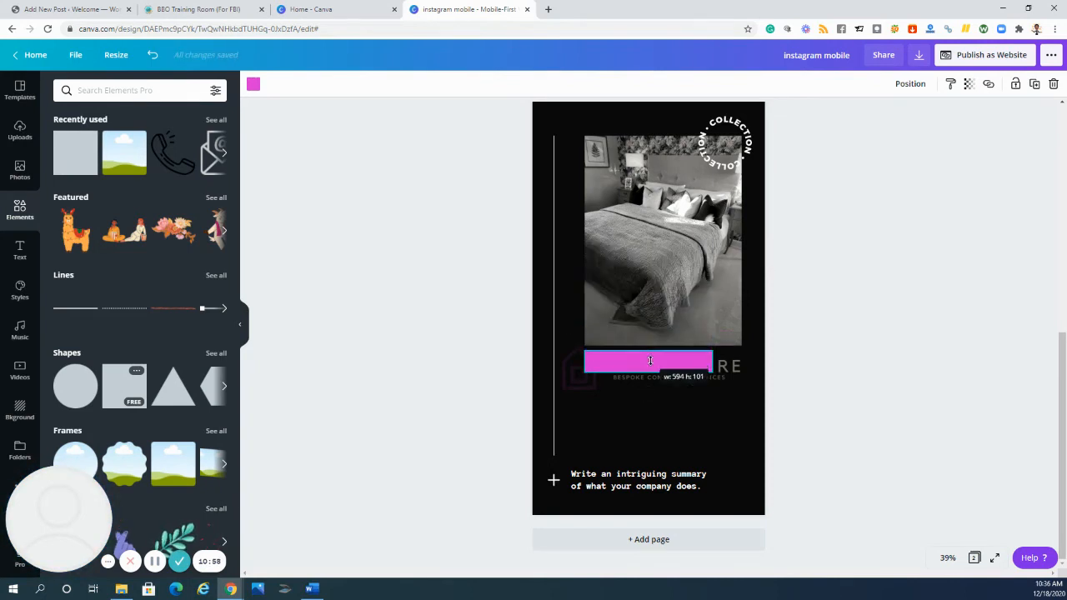
{"action": "left_click_drag", "start_coordinate": [640, 362], "coordinate": [617, 417]}
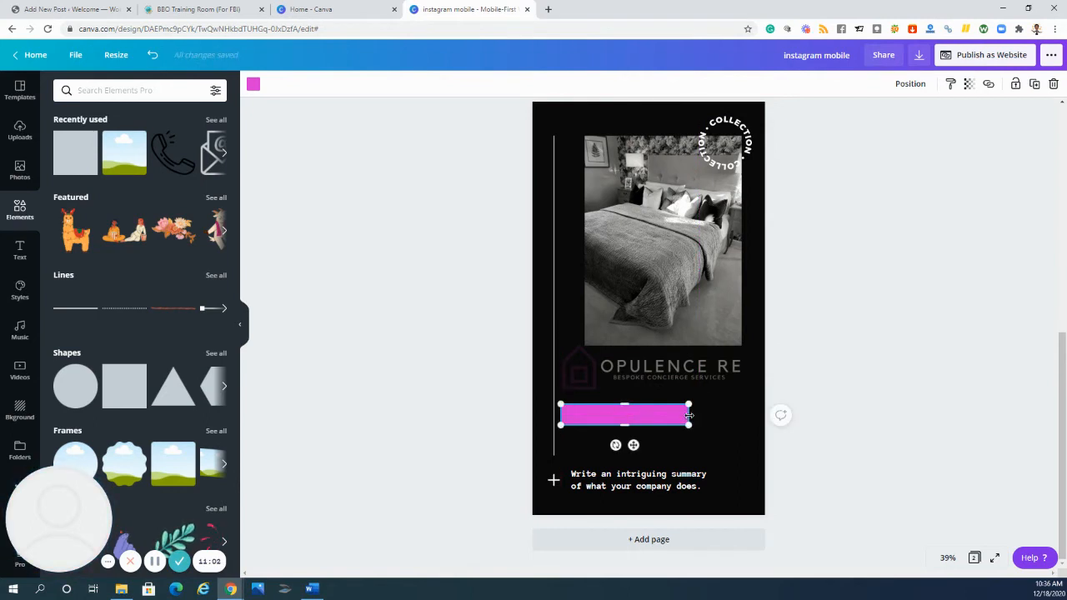
{"action": "left_click_drag", "start_coordinate": [689, 414], "coordinate": [727, 418]}
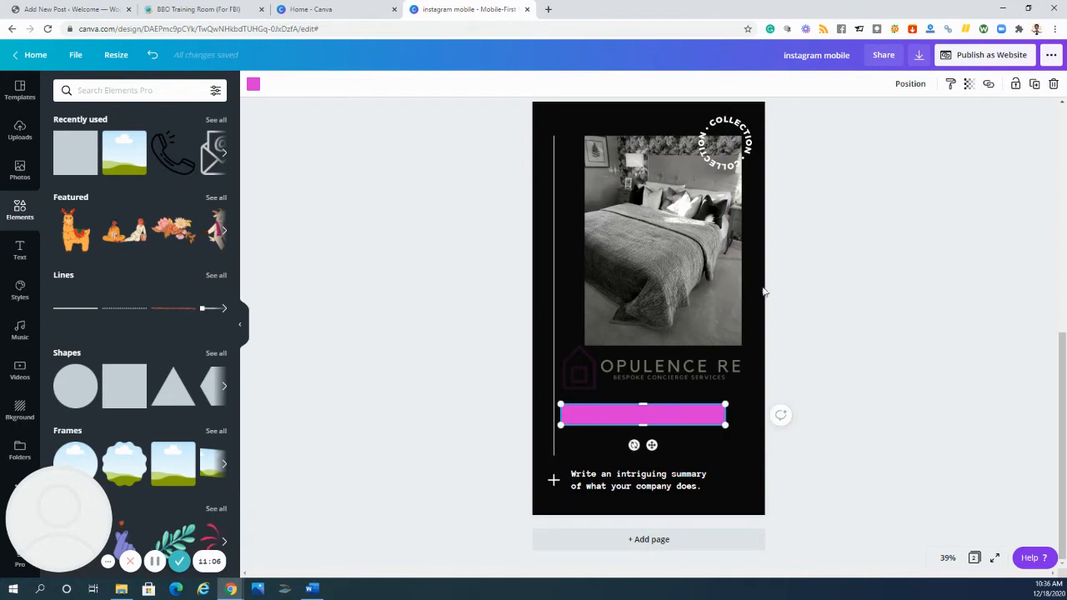
- Duplicate the magenta bar twice and move the company summary text up over the lower part of the bedroom photo
{"action": "left_click", "coordinate": [1035, 85]}
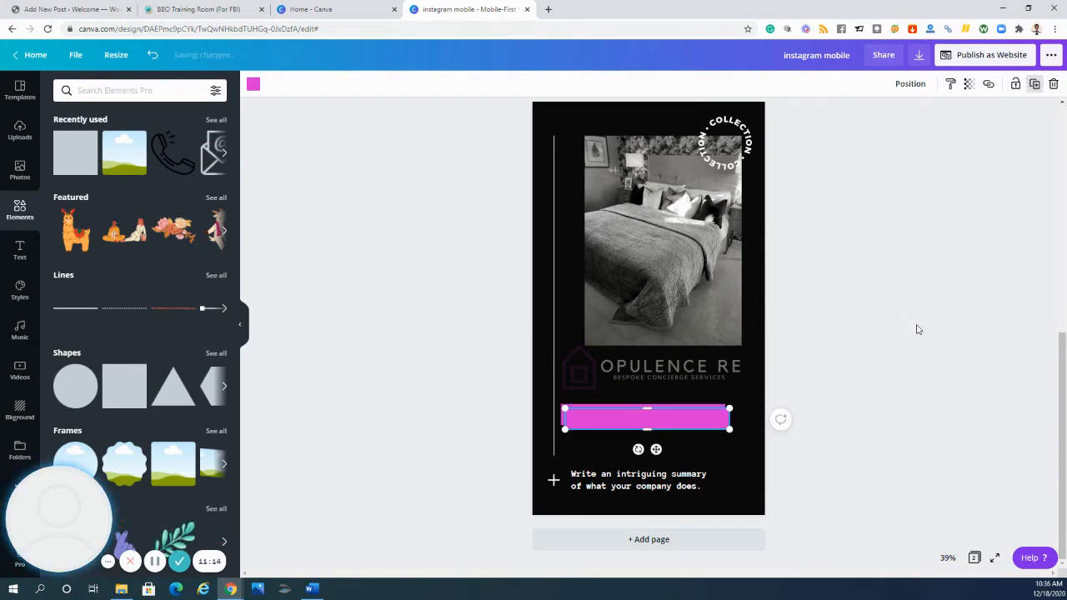
{"action": "left_click", "coordinate": [1034, 85]}
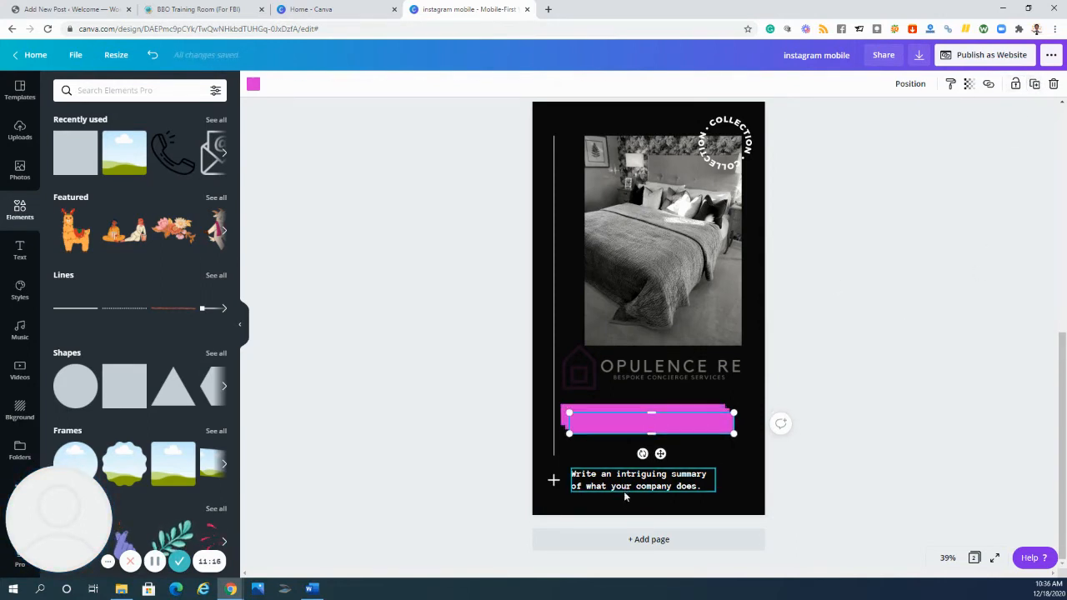
{"action": "left_click_drag", "start_coordinate": [625, 488], "coordinate": [561, 328]}
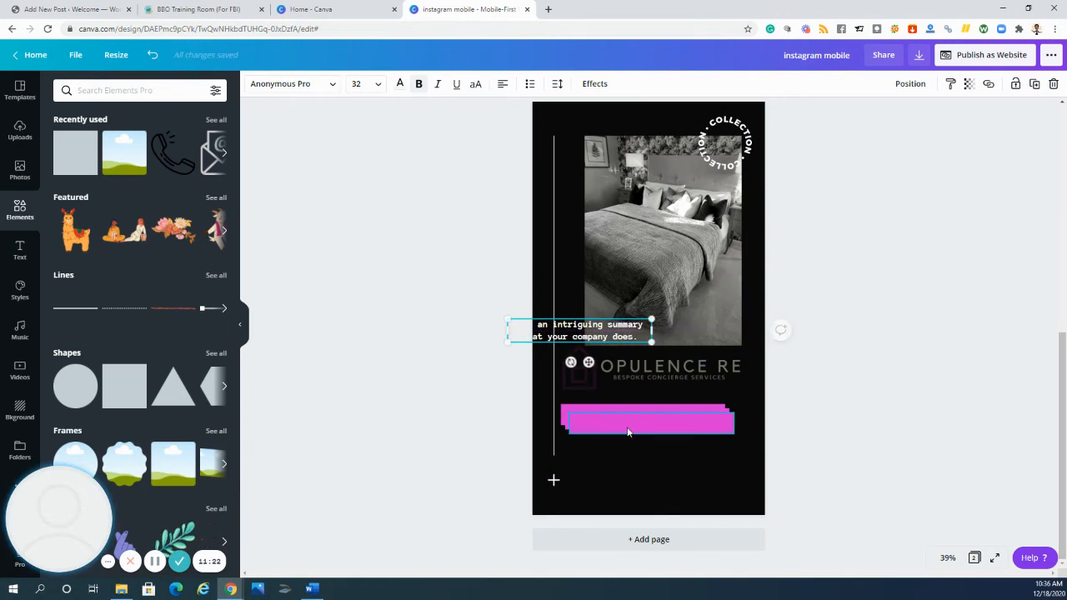
- Arrange the three magenta bars in an evenly spaced vertical stack below the logo
{"action": "left_click_drag", "start_coordinate": [629, 431], "coordinate": [626, 480]}
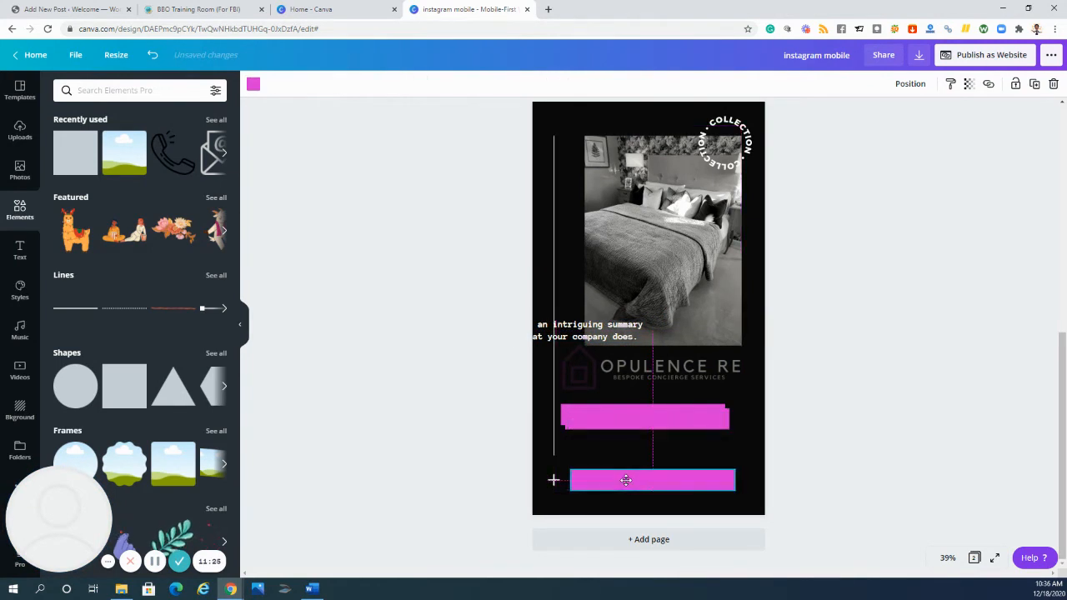
{"action": "left_click", "coordinate": [635, 424]}
{"action": "left_click_drag", "start_coordinate": [635, 424], "coordinate": [640, 454]}
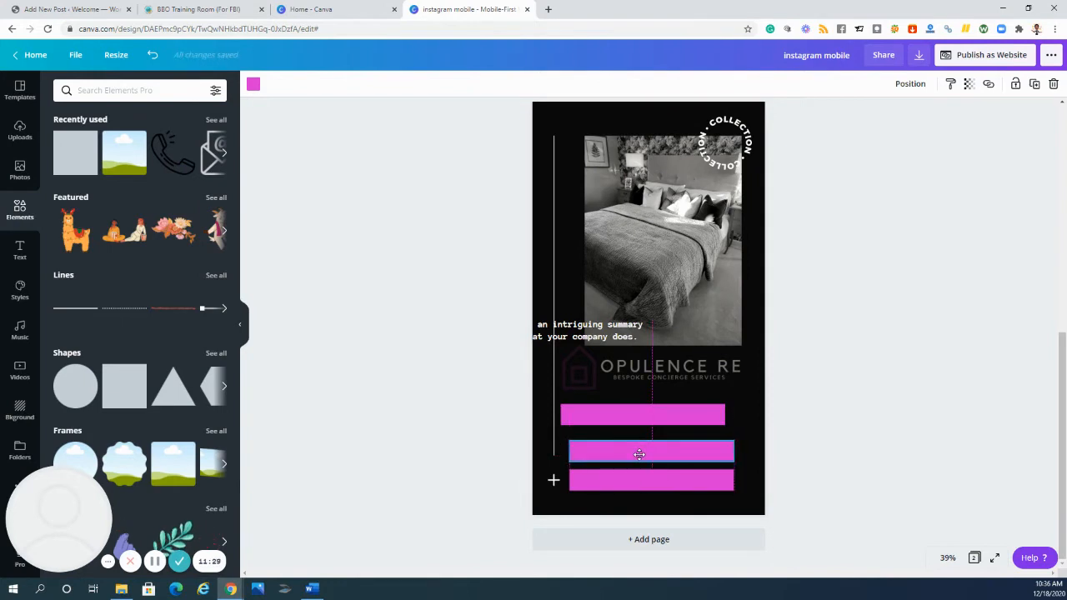
{"action": "left_click", "coordinate": [628, 419]}
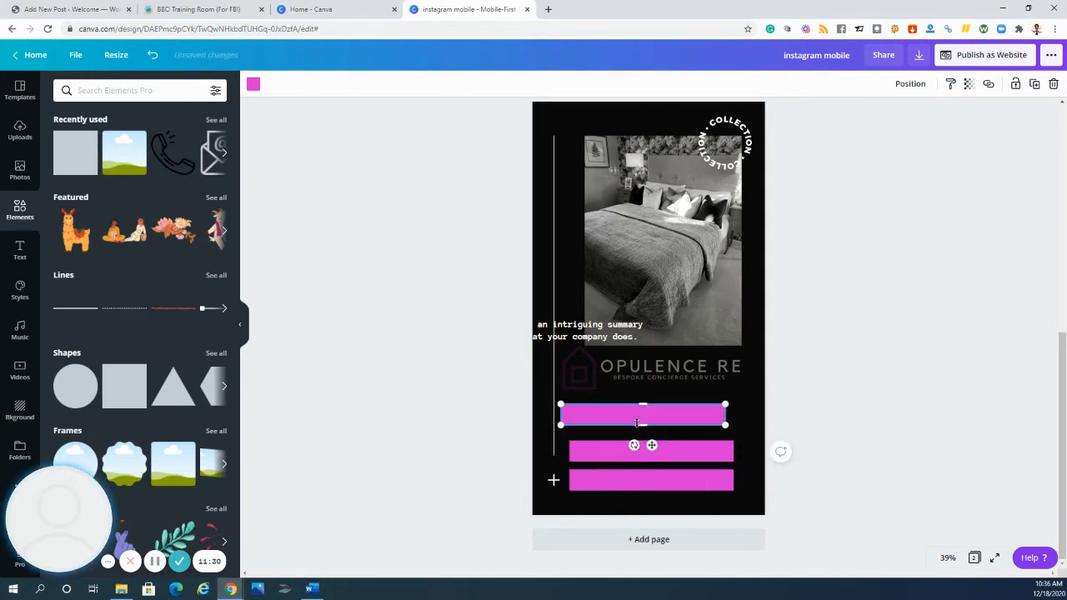
{"action": "left_click_drag", "start_coordinate": [628, 420], "coordinate": [637, 423]}
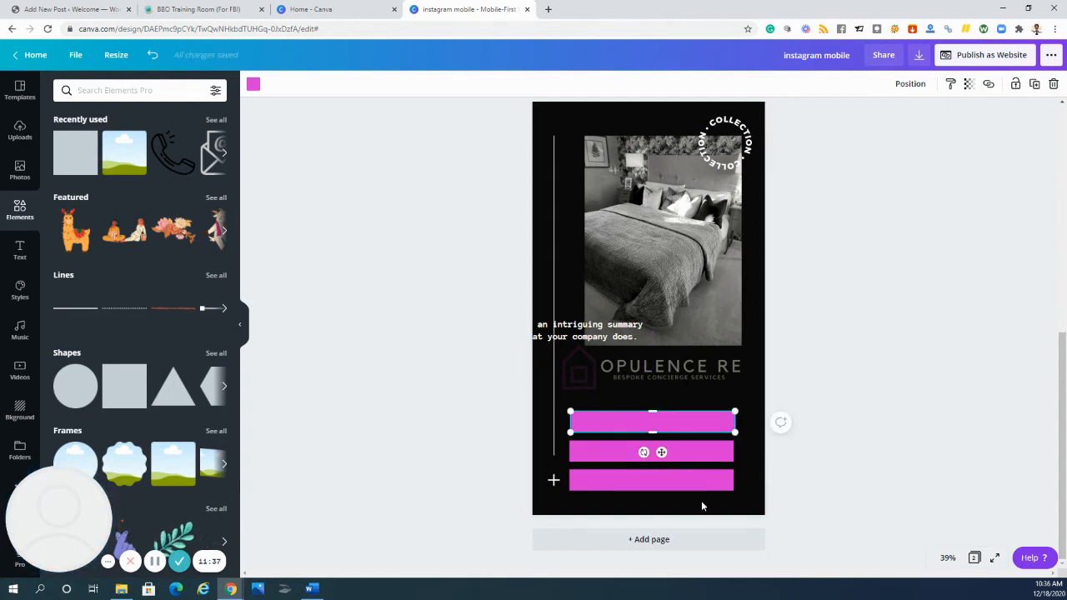
- Select all three magenta bars and align them to their common horizontal center
{"action": "left_click_drag", "start_coordinate": [703, 500], "coordinate": [642, 421]}
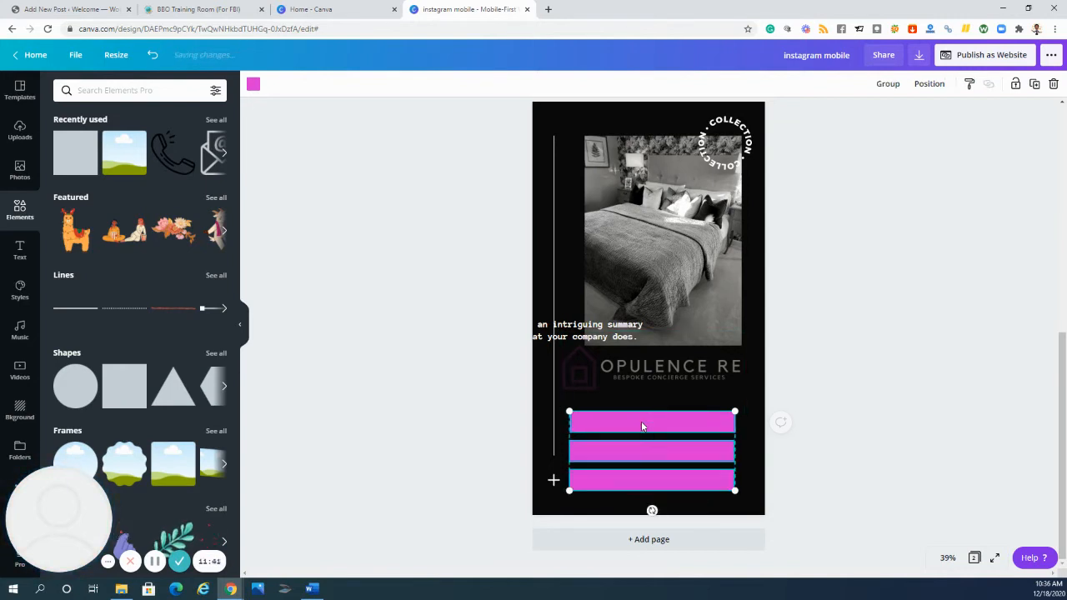
{"action": "left_click", "coordinate": [927, 85]}
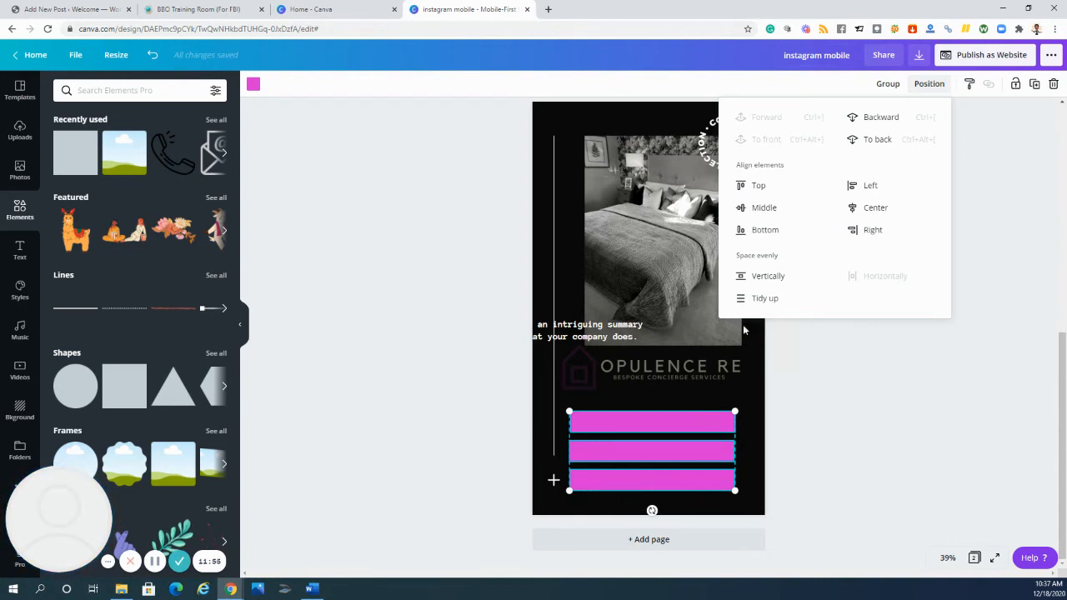
{"action": "left_click", "coordinate": [873, 210]}
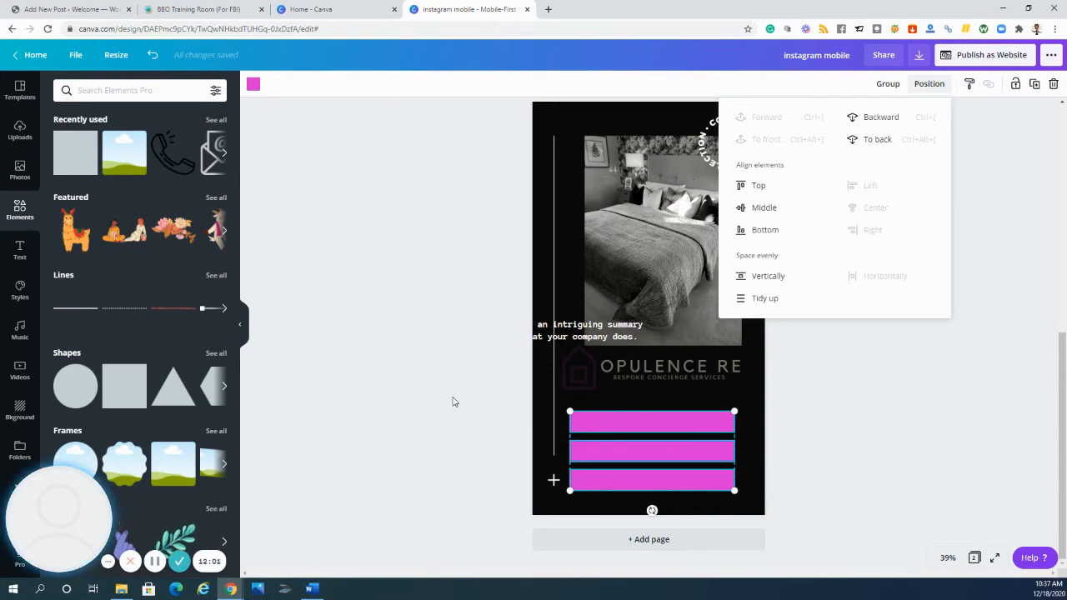
{"action": "left_click", "coordinate": [443, 345]}
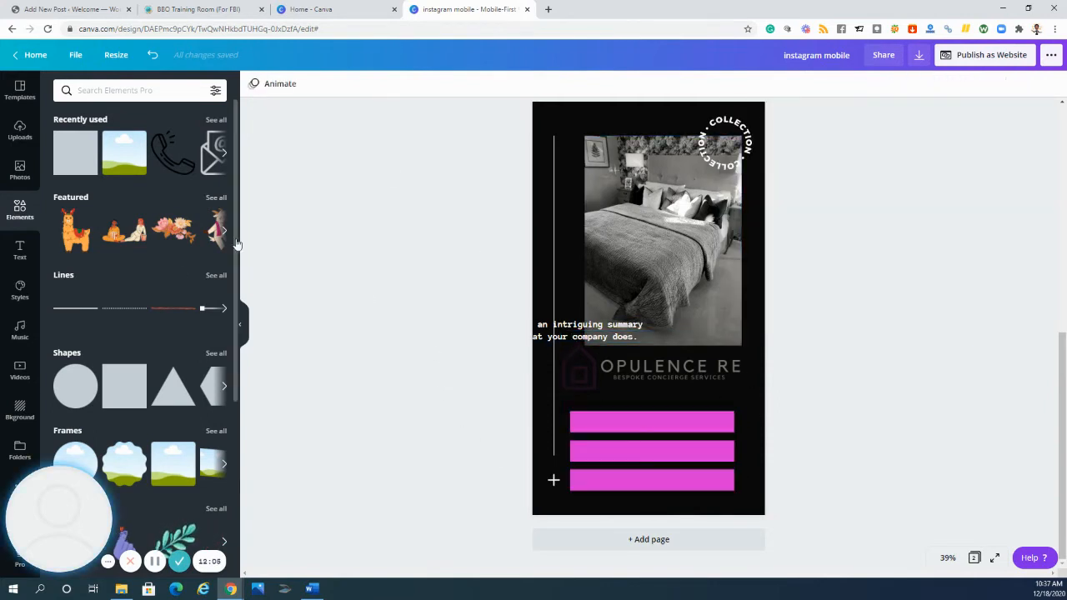
- Add a heading, enlarge it to font size 52.6 and place it on the uppermost magenta bar
{"action": "left_click", "coordinate": [19, 250]}
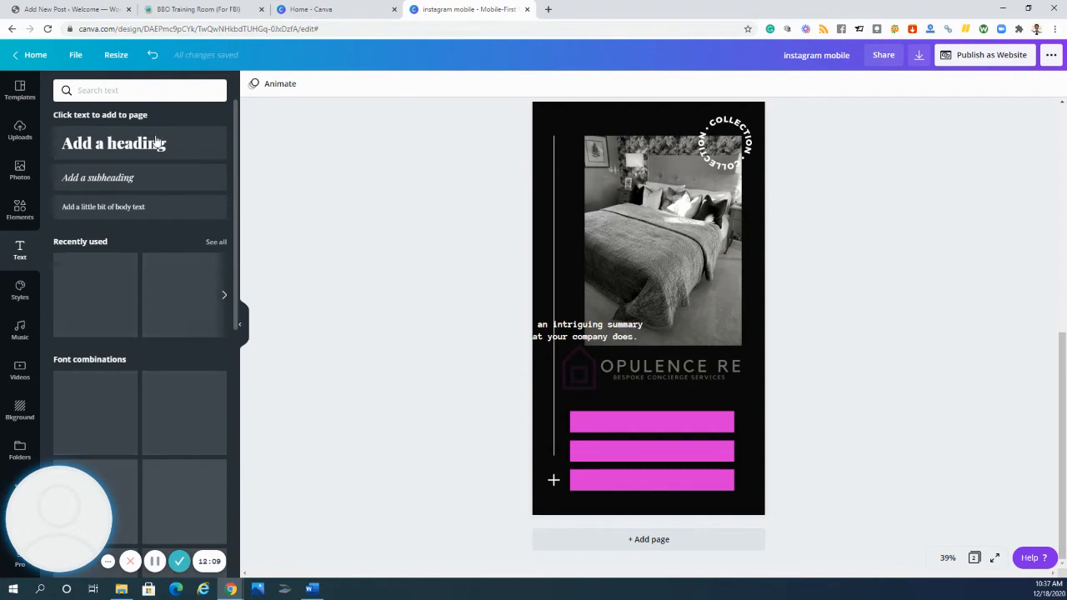
{"action": "left_click", "coordinate": [133, 148]}
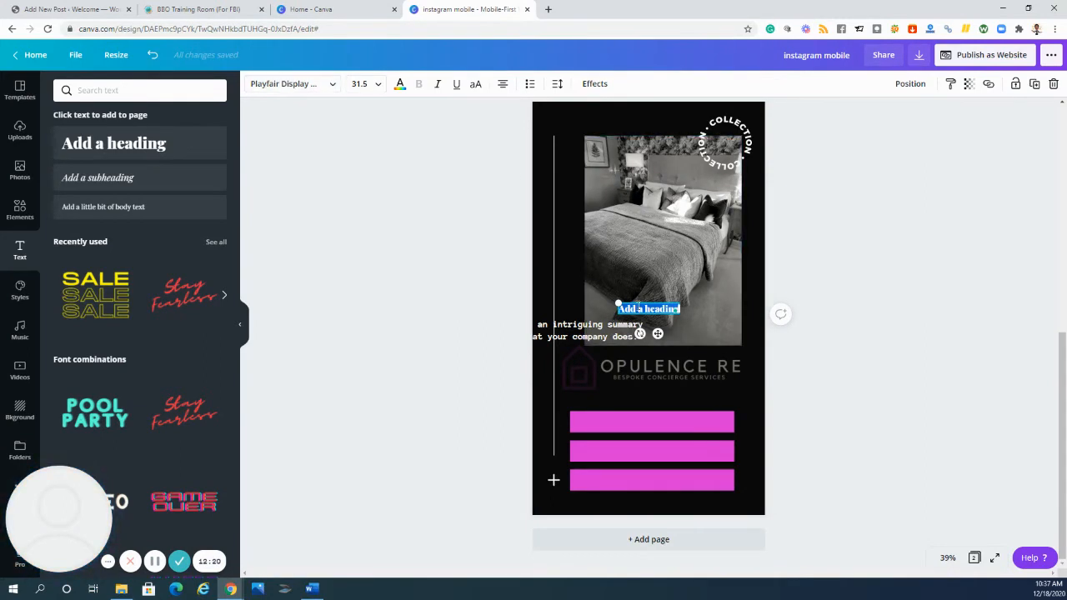
{"action": "left_click_drag", "start_coordinate": [631, 317], "coordinate": [675, 409]}
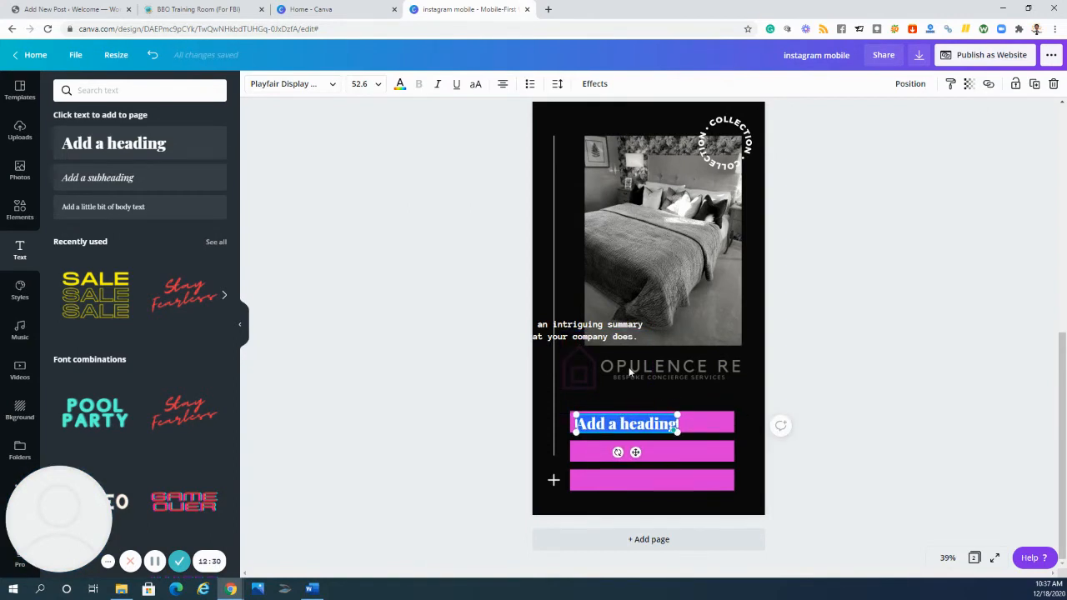
- Replace the heading's placeholder text with "Contact Me"
{"action": "type", "text": "Con"}
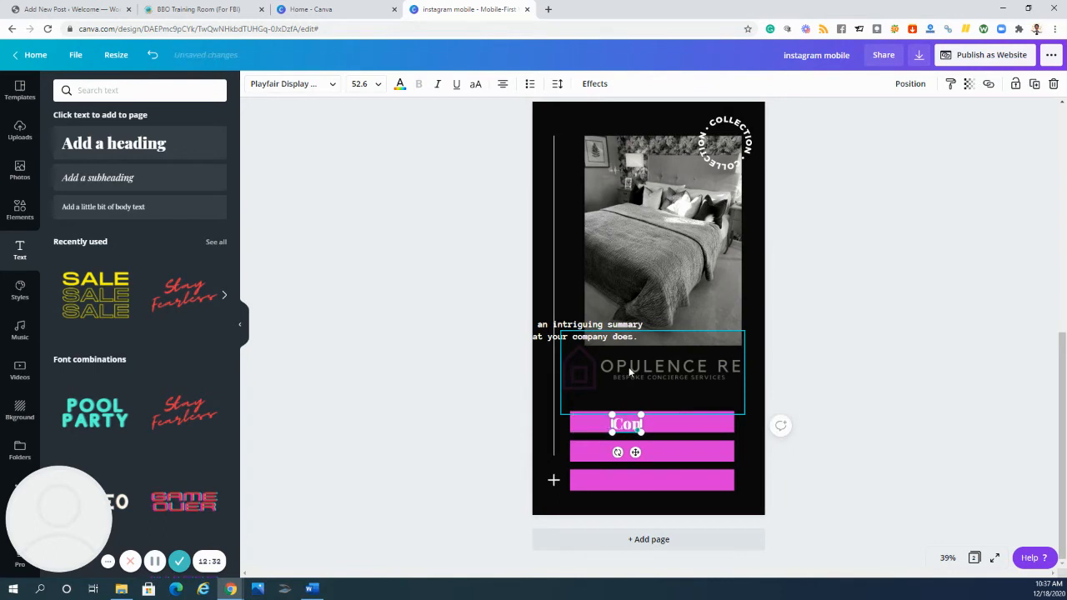
{"action": "type", "text": "tang"}
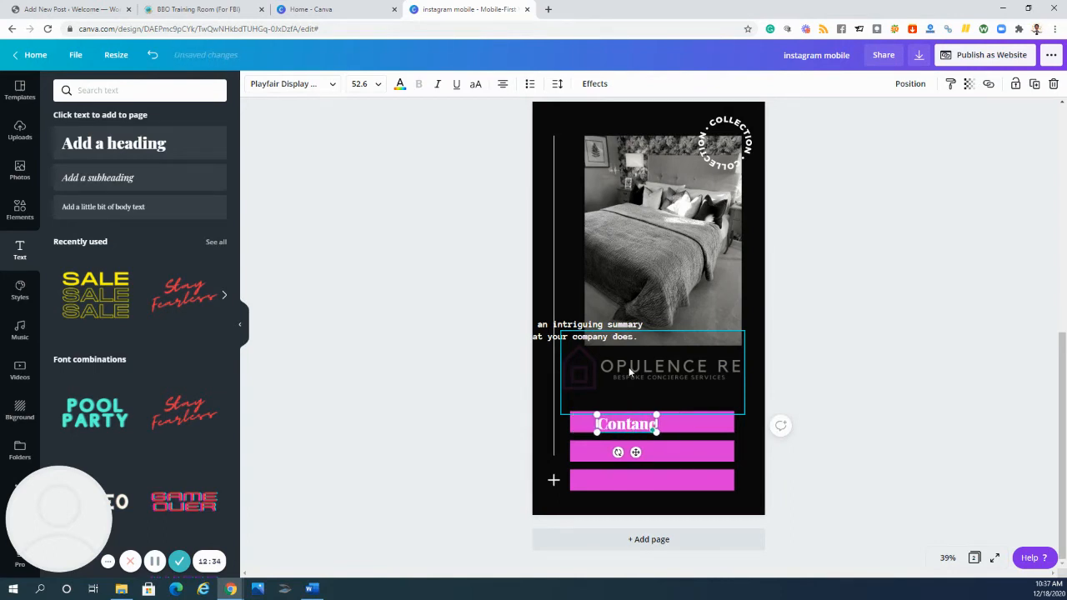
{"action": "key", "text": "BackSpace"}
{"action": "key", "text": "BackSpace"}
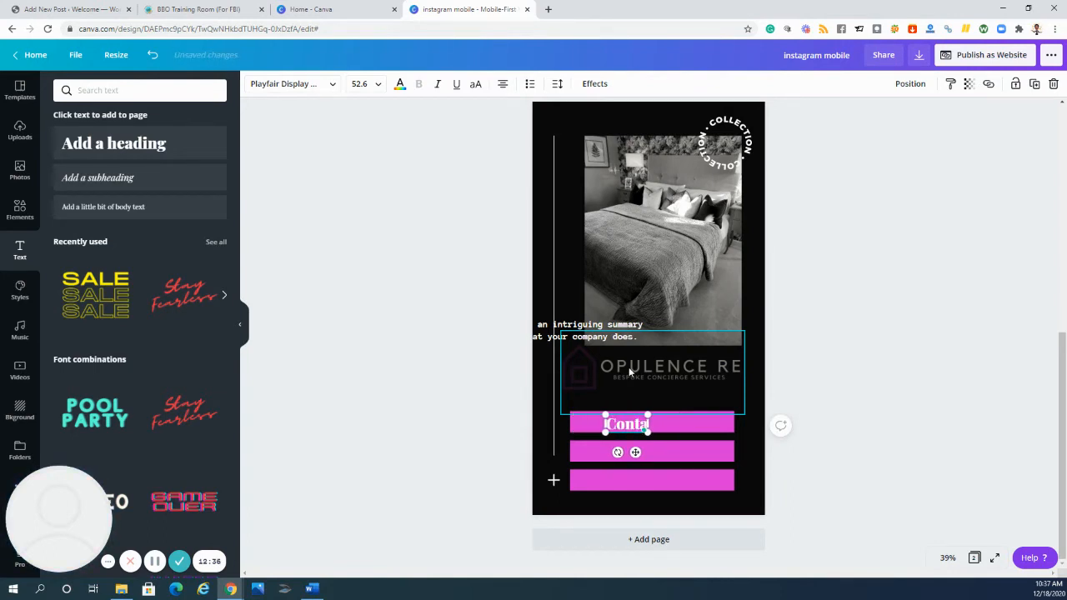
{"action": "type", "text": "ct Me"}
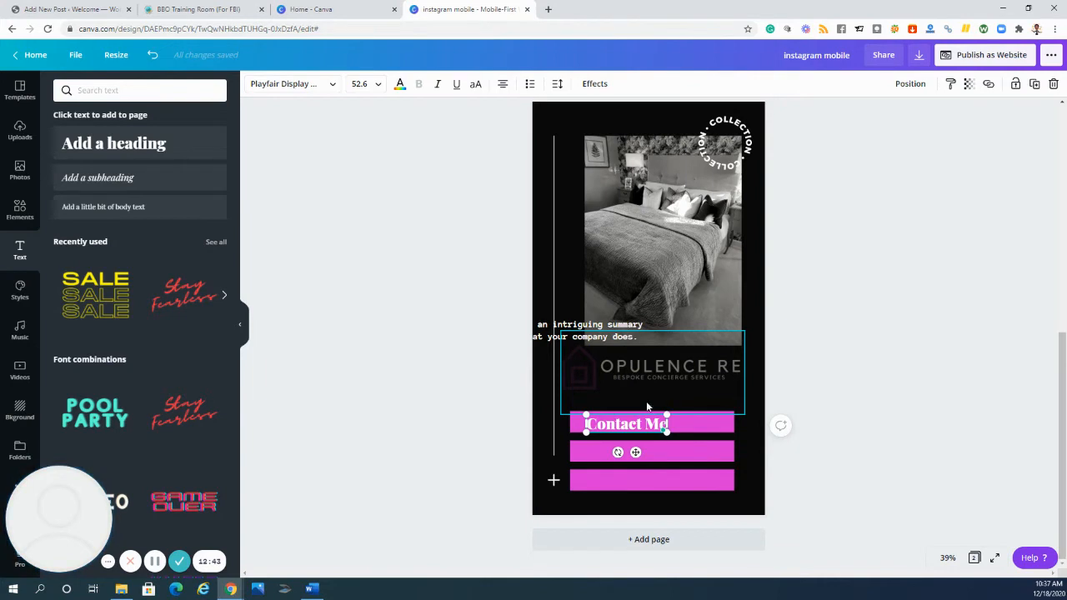
{"action": "left_click", "coordinate": [637, 393]}
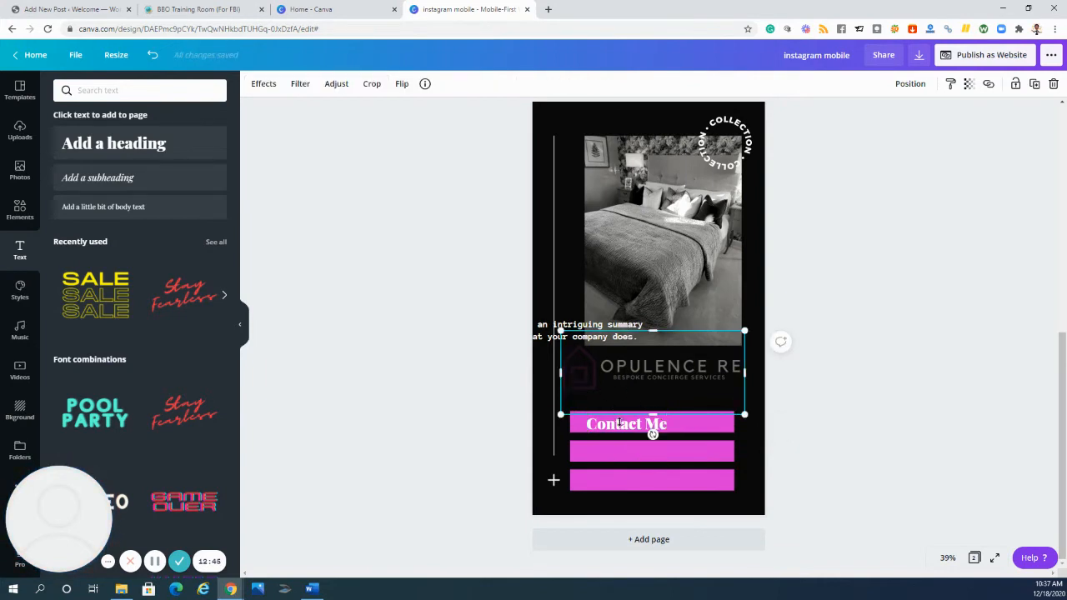
- Change the "Contact Me" label's font to Hastage Regular and enlarge it to font size 81
{"action": "left_click", "coordinate": [620, 431]}
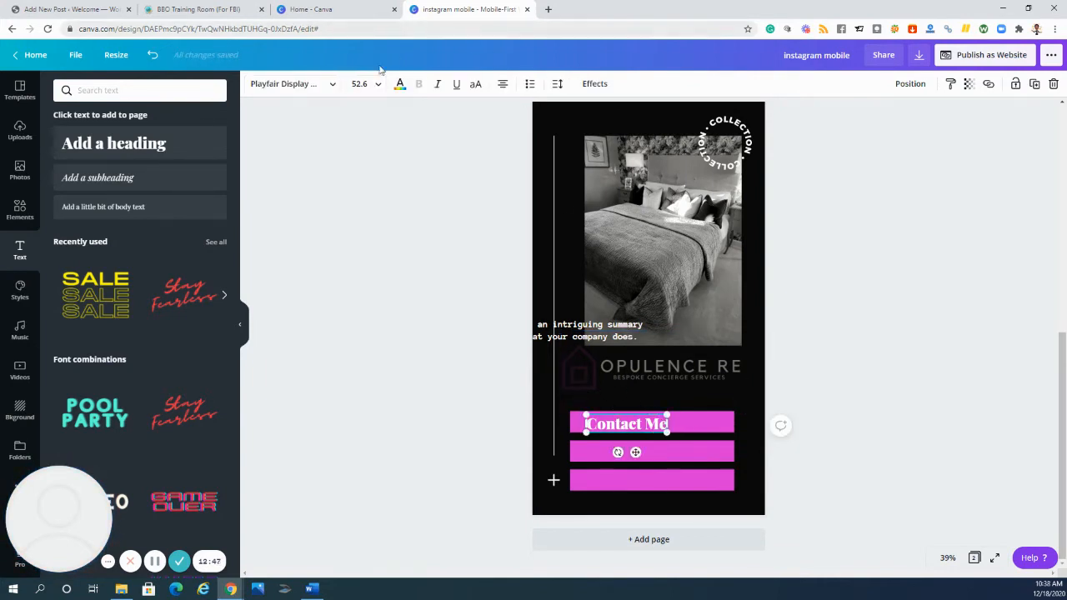
{"action": "left_click", "coordinate": [302, 87]}
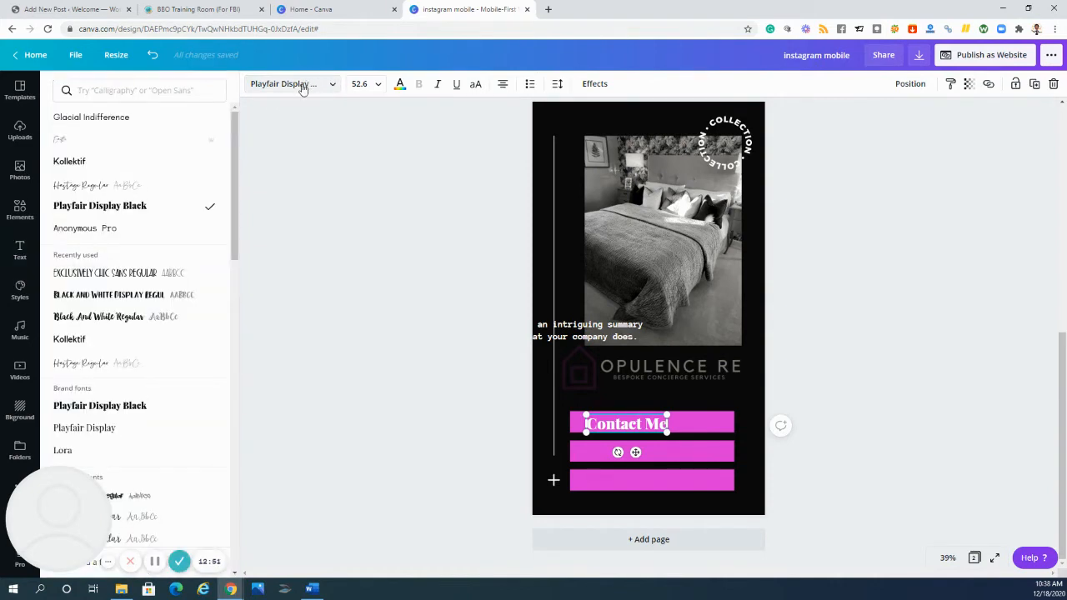
{"action": "left_click", "coordinate": [98, 187]}
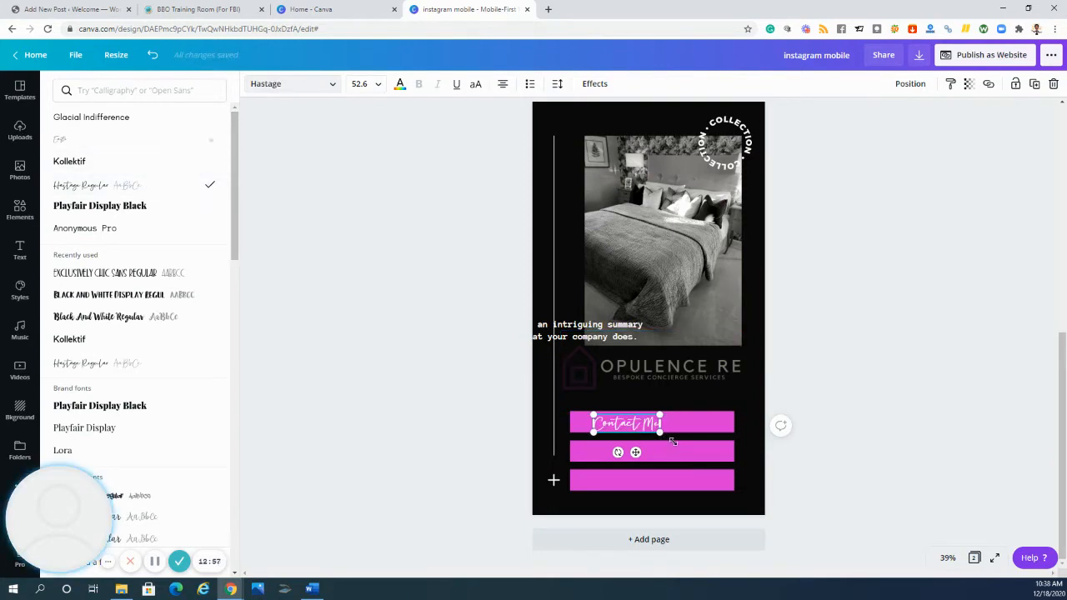
{"action": "mouse_move", "coordinate": [688, 448]}
{"action": "left_mouse_down"}
{"action": "mouse_move", "coordinate": [700, 446]}
{"action": "mouse_move", "coordinate": [628, 425]}
{"action": "mouse_move", "coordinate": [684, 430]}
{"action": "left_mouse_up"}
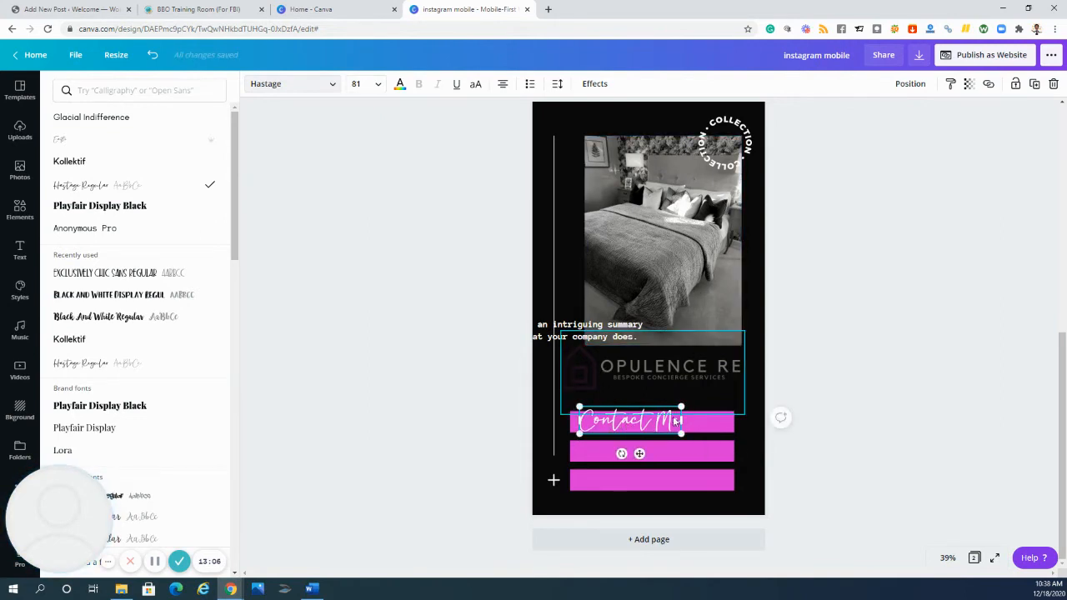
- Duplicate the "Contact Me" label twice, placing one copy on the middle magenta bar and one on the lowest
{"action": "left_click", "coordinate": [1036, 86]}
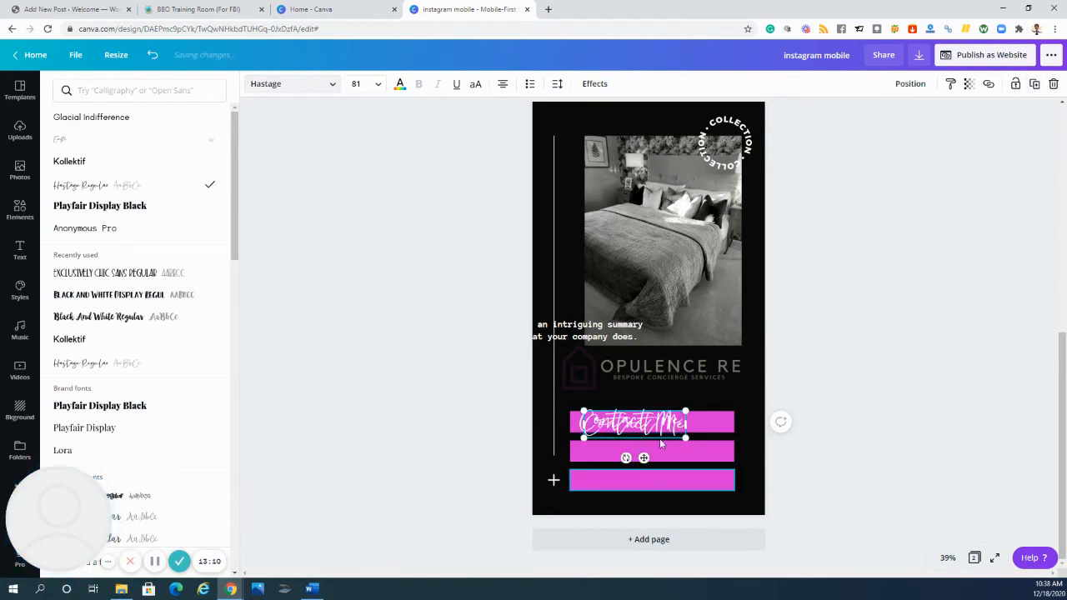
{"action": "left_click_drag", "start_coordinate": [621, 447], "coordinate": [636, 446]}
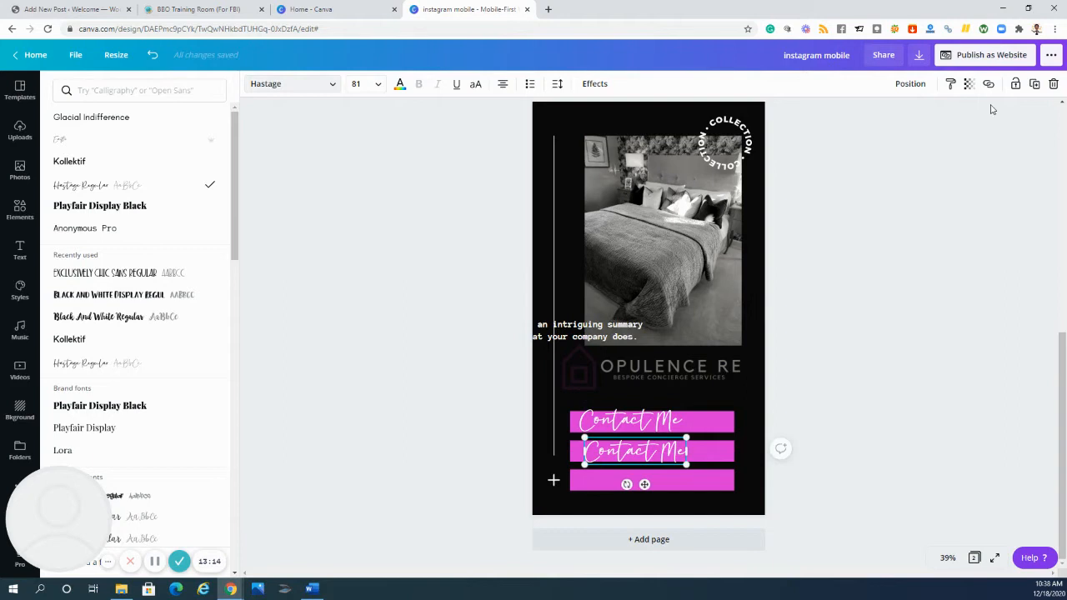
{"action": "left_click", "coordinate": [1034, 84]}
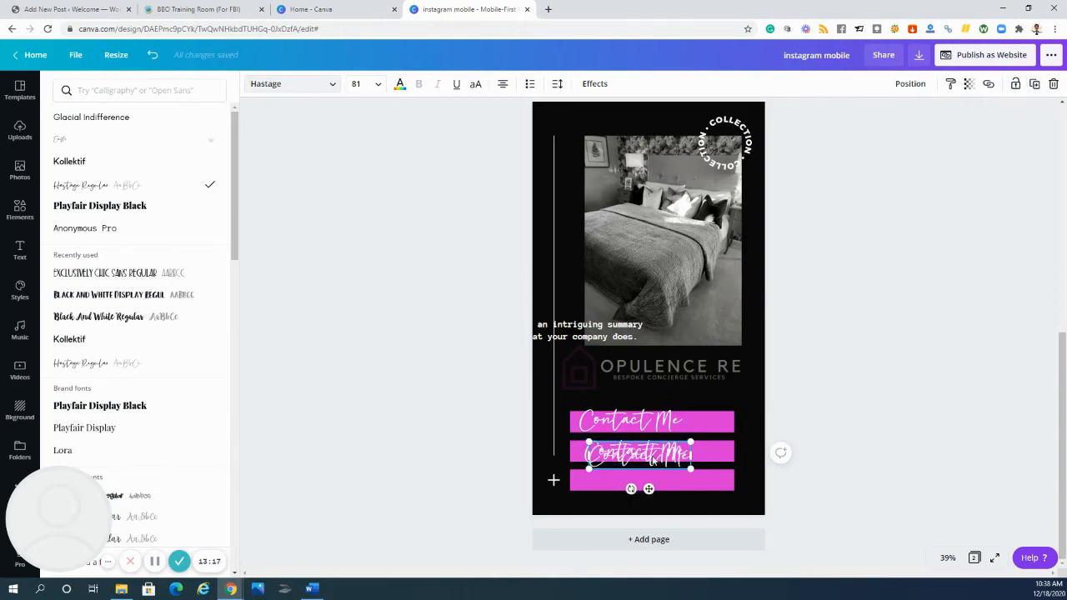
{"action": "left_click_drag", "start_coordinate": [644, 472], "coordinate": [647, 477]}
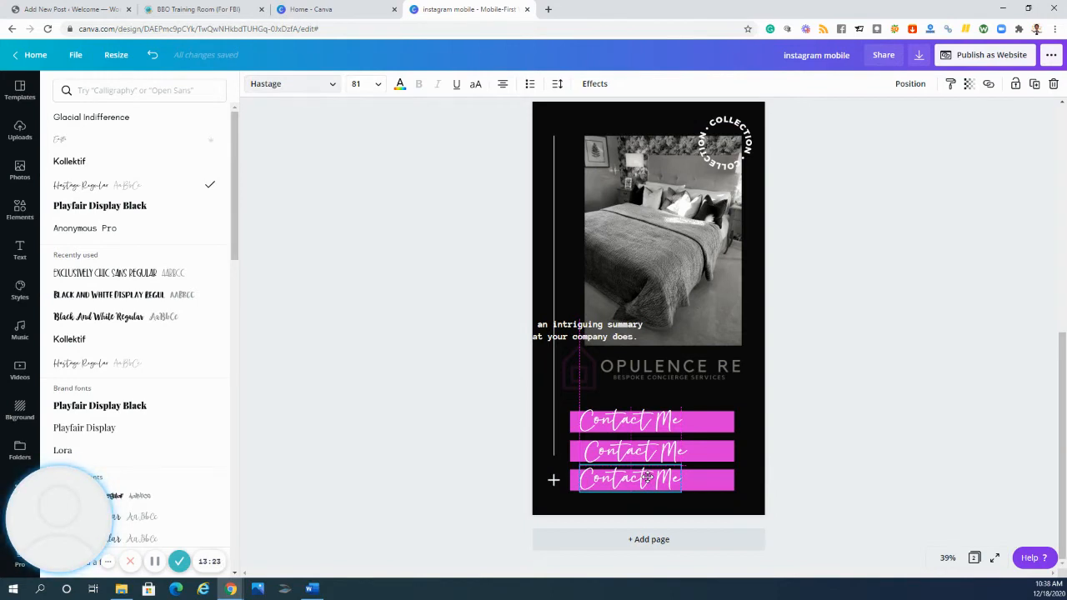
{"action": "left_click", "coordinate": [647, 477]}
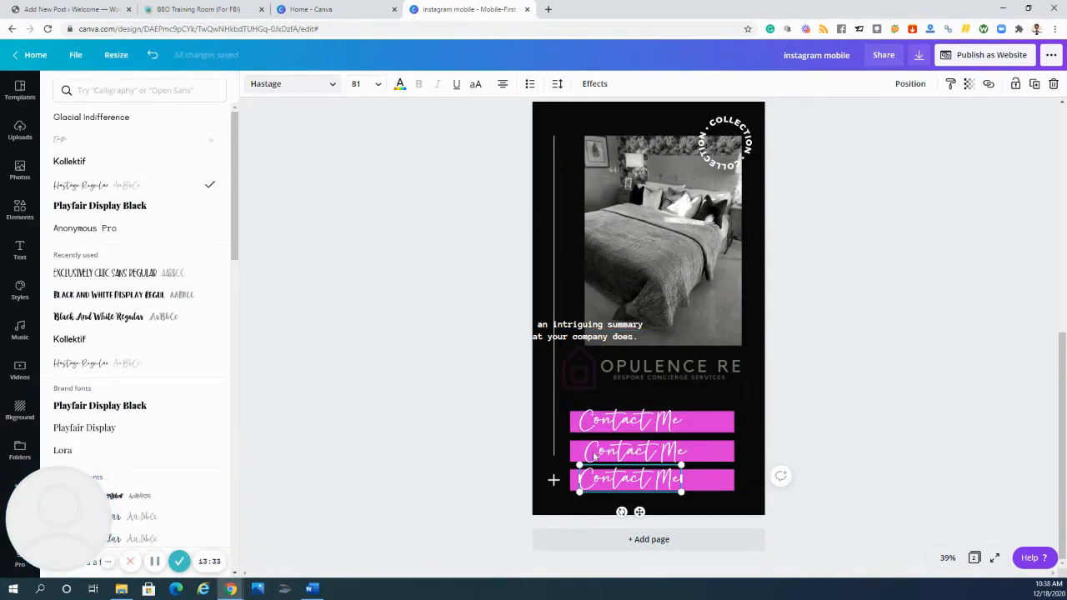
- Change the middle bar's label to "1st Time Homebuyer" and shrink it to font size 71.8 to fit the bar
{"action": "left_click", "coordinate": [623, 456]}
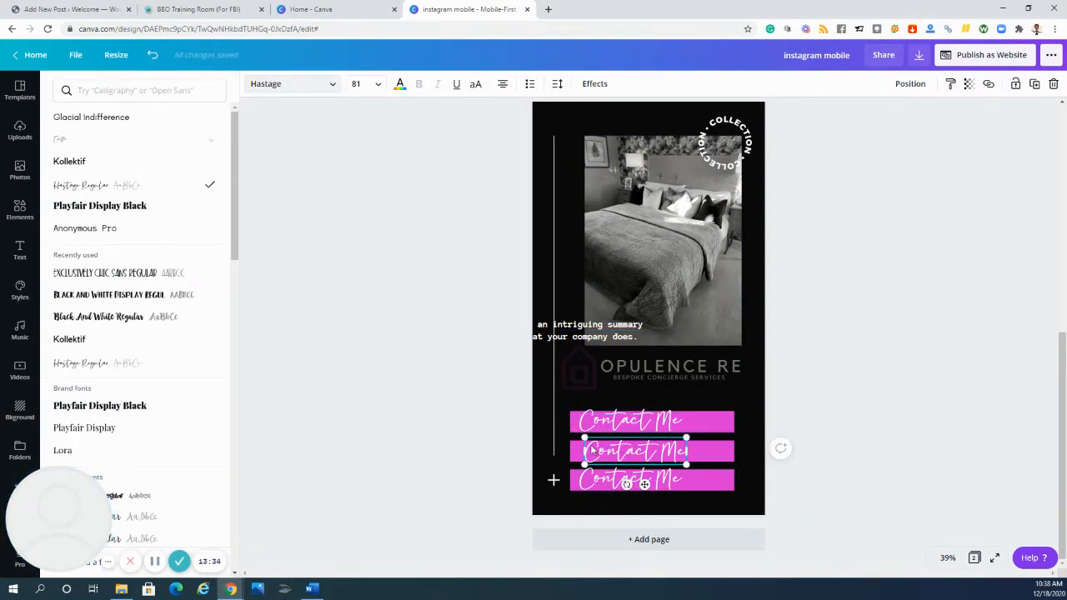
{"action": "double_click", "coordinate": [621, 451]}
{"action": "left_click_drag", "start_coordinate": [621, 450], "coordinate": [684, 450]}
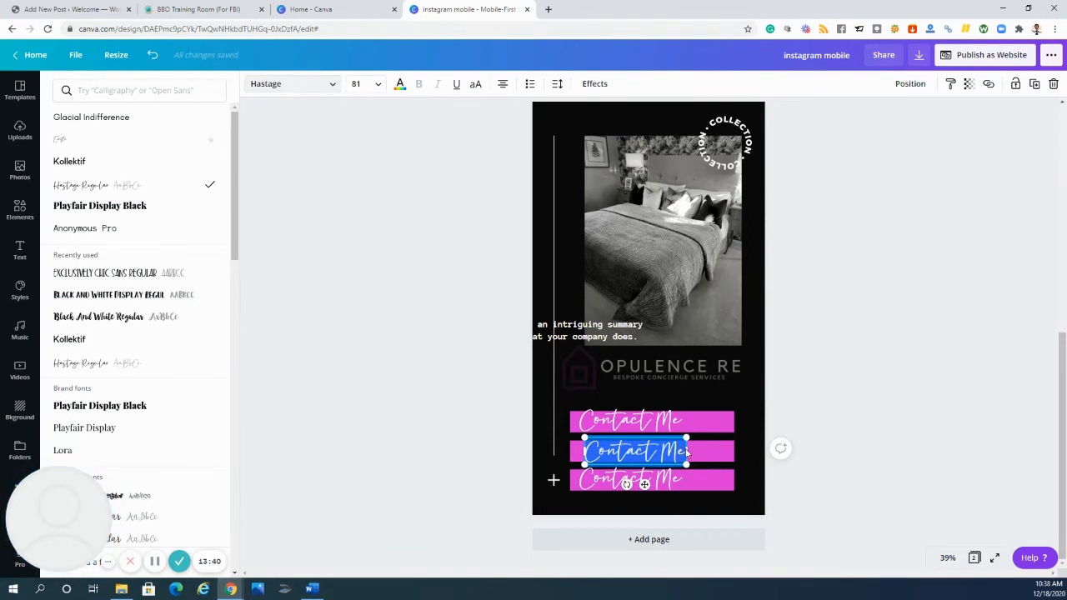
{"action": "key", "text": "BackSpace"}
{"action": "type", "text": "1st"}
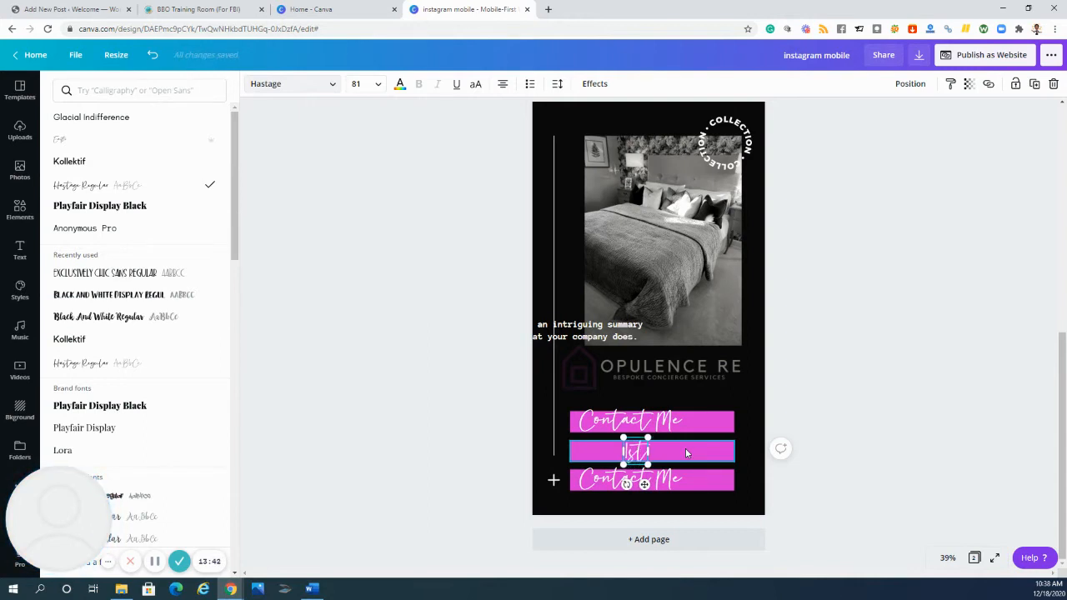
{"action": "type", "text": " Time Hom"}
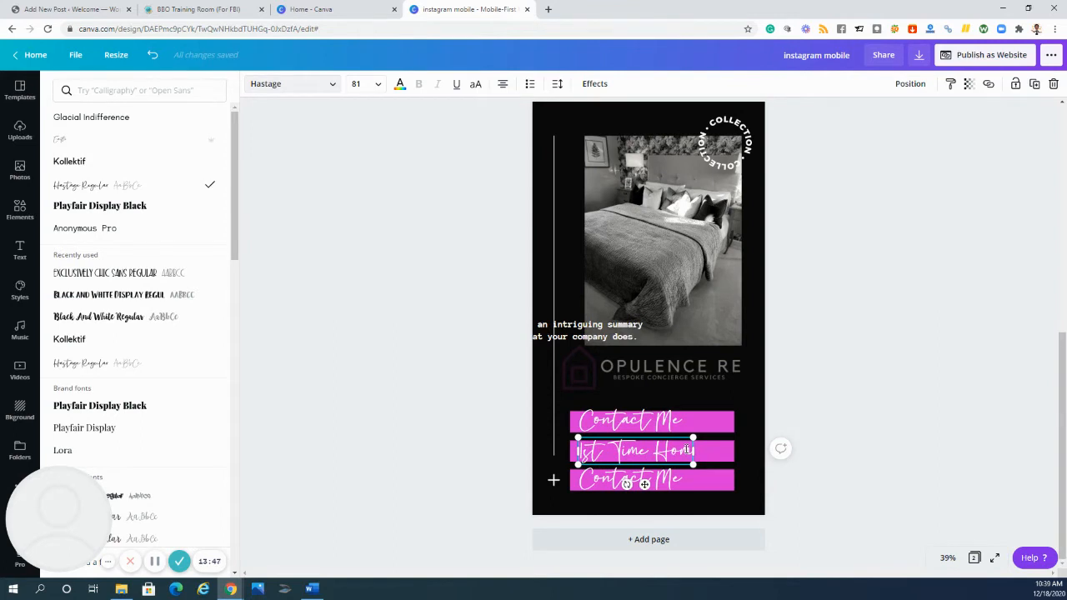
{"action": "type", "text": "e"}
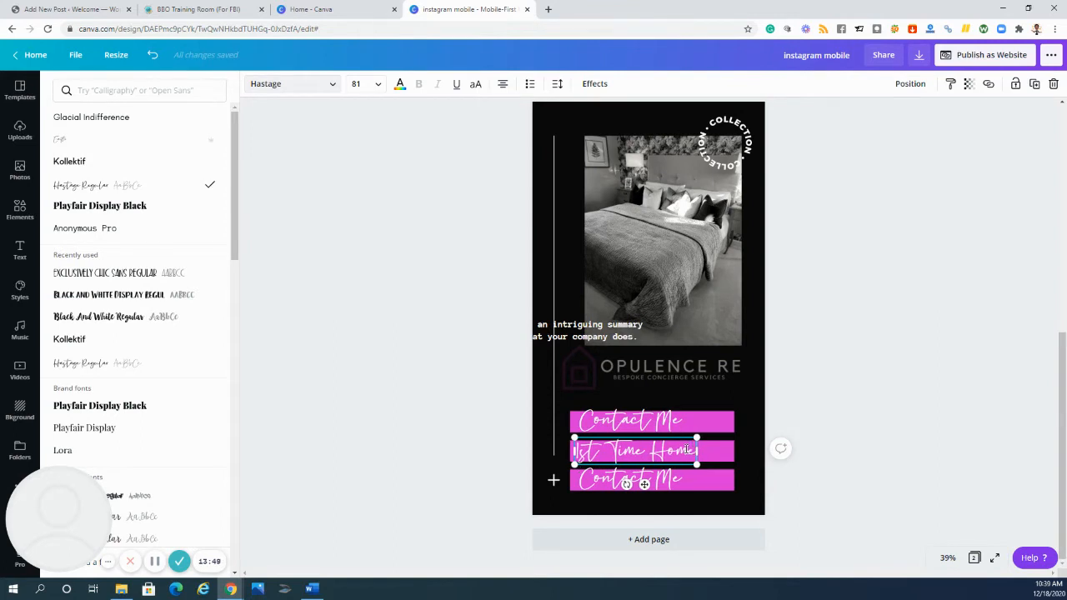
{"action": "type", "text": "buyer"}
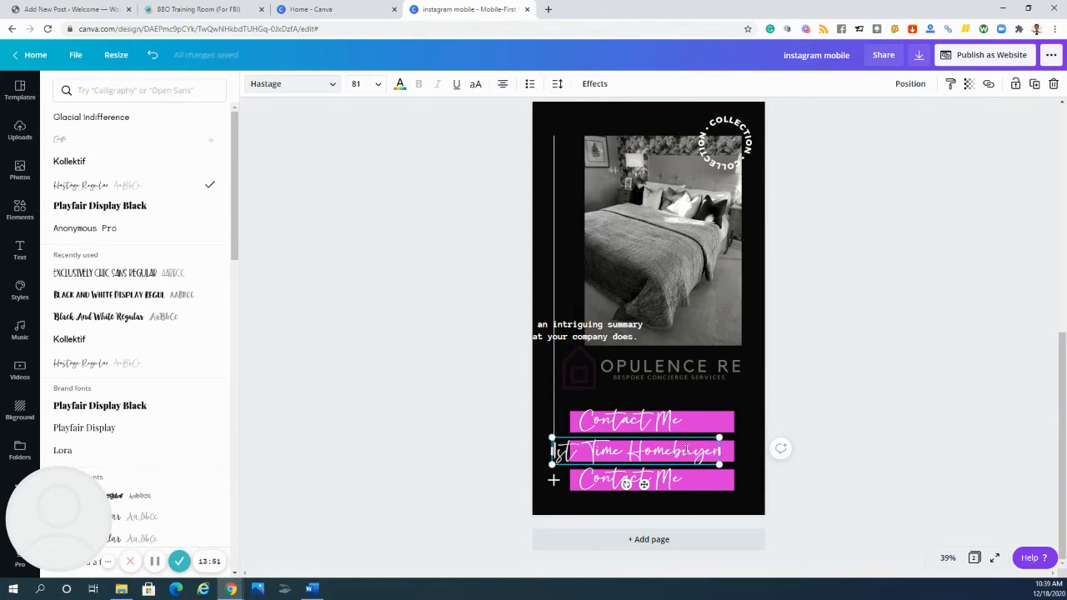
{"action": "left_click_drag", "start_coordinate": [720, 465], "coordinate": [670, 436]}
- Replace the lowest bar's label text with "Homebuying Checkliste"
{"action": "left_click", "coordinate": [678, 481]}
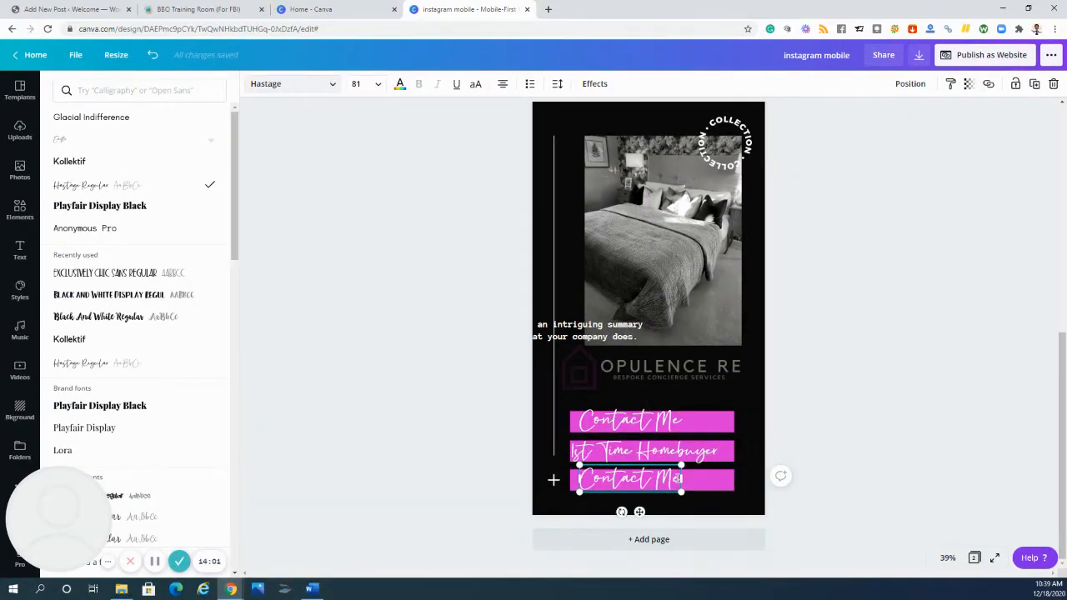
{"action": "mouse_move", "coordinate": [681, 481]}
{"action": "left_mouse_down"}
{"action": "mouse_move", "coordinate": [579, 472]}
{"action": "mouse_move", "coordinate": [590, 481]}
{"action": "mouse_move", "coordinate": [678, 480]}
{"action": "left_mouse_up"}
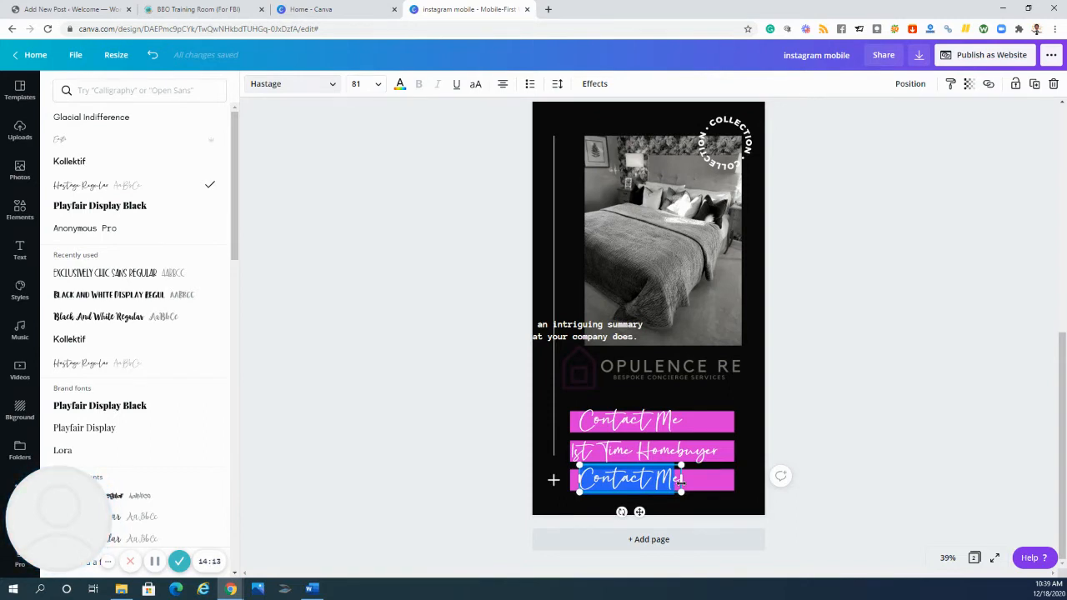
{"action": "type", "text": "Homebuye"}
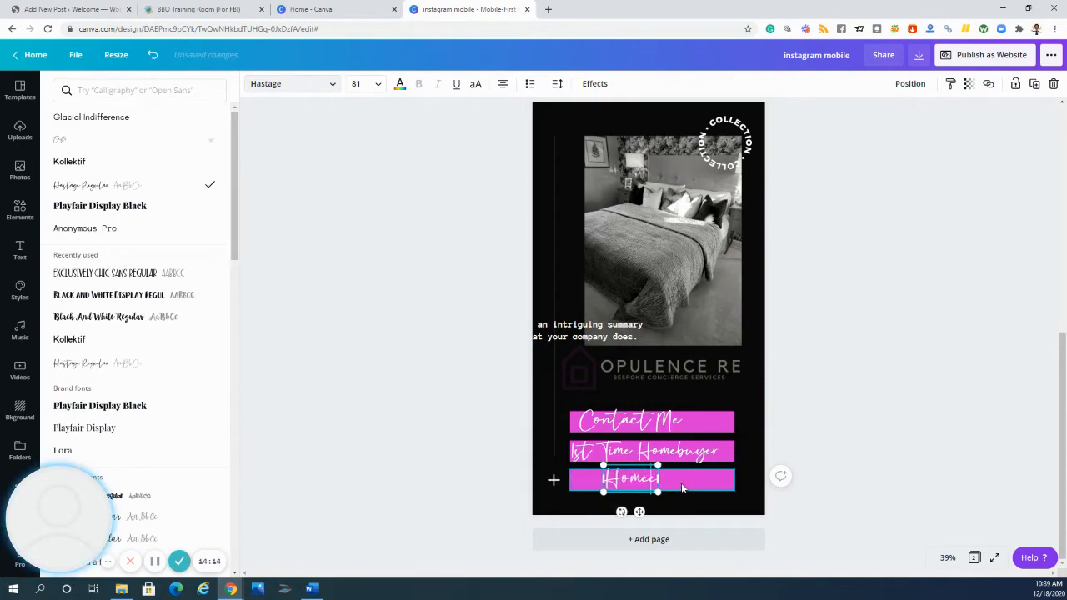
{"action": "type", "text": "iche"}
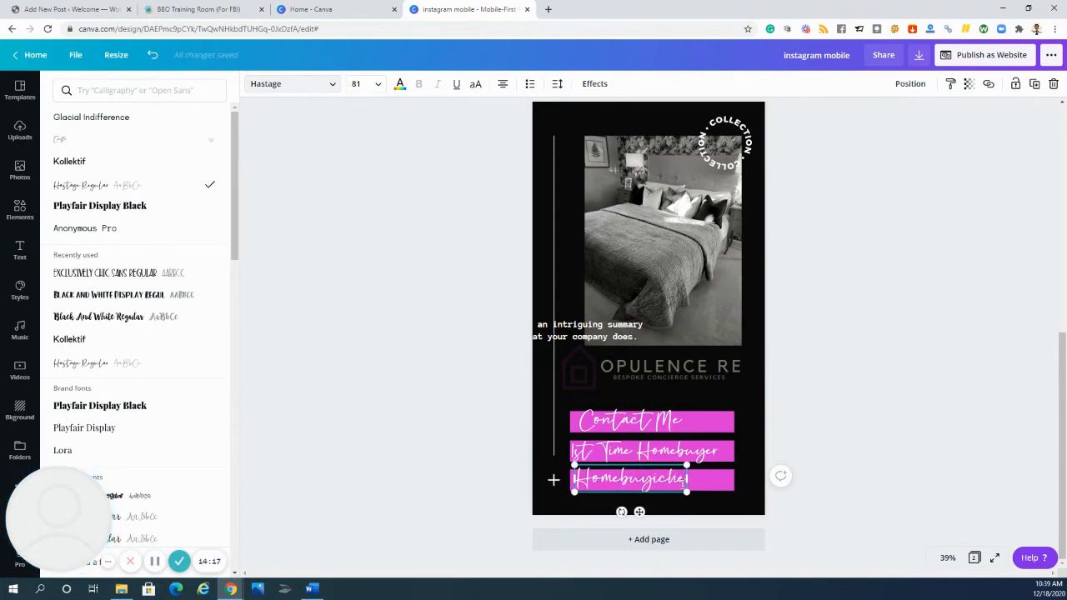
{"action": "key", "text": "BackSpace"}
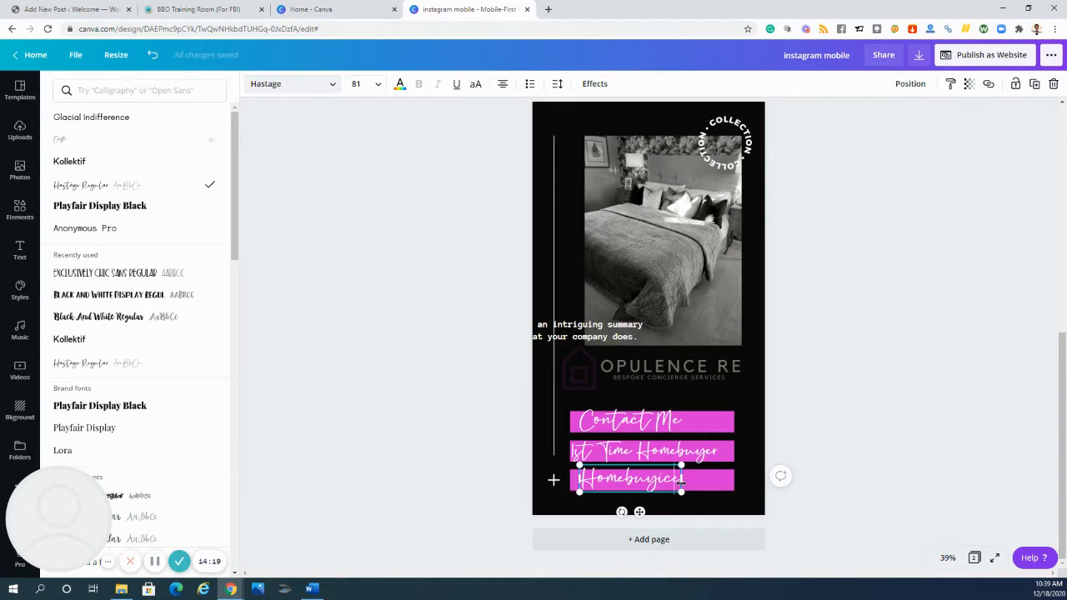
{"action": "key", "text": "BackSpace"}
{"action": "key", "text": "BackSpace"}
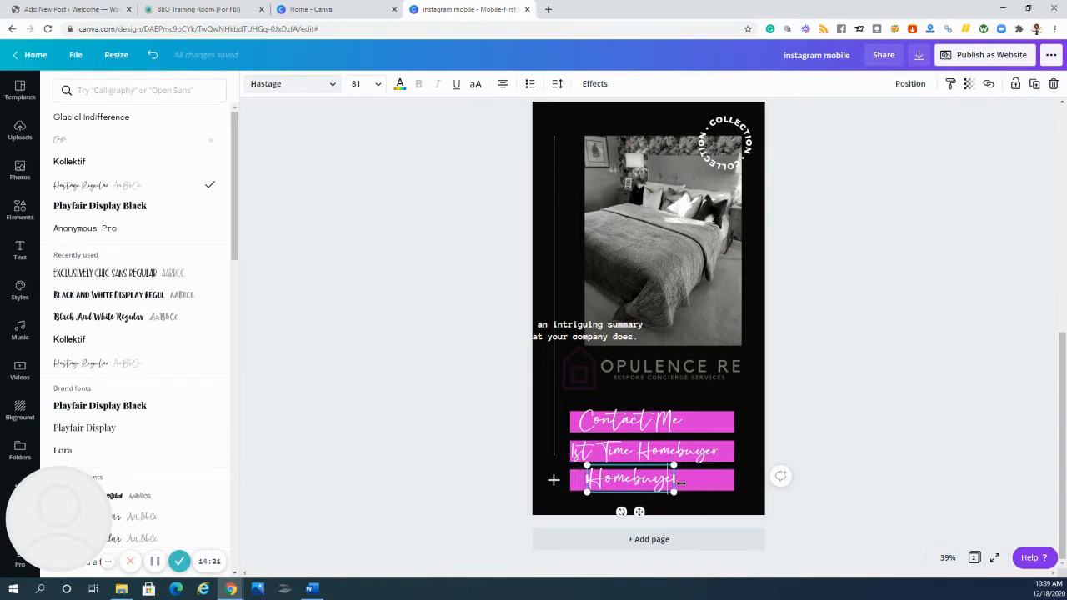
{"action": "key", "text": "BackSpace"}
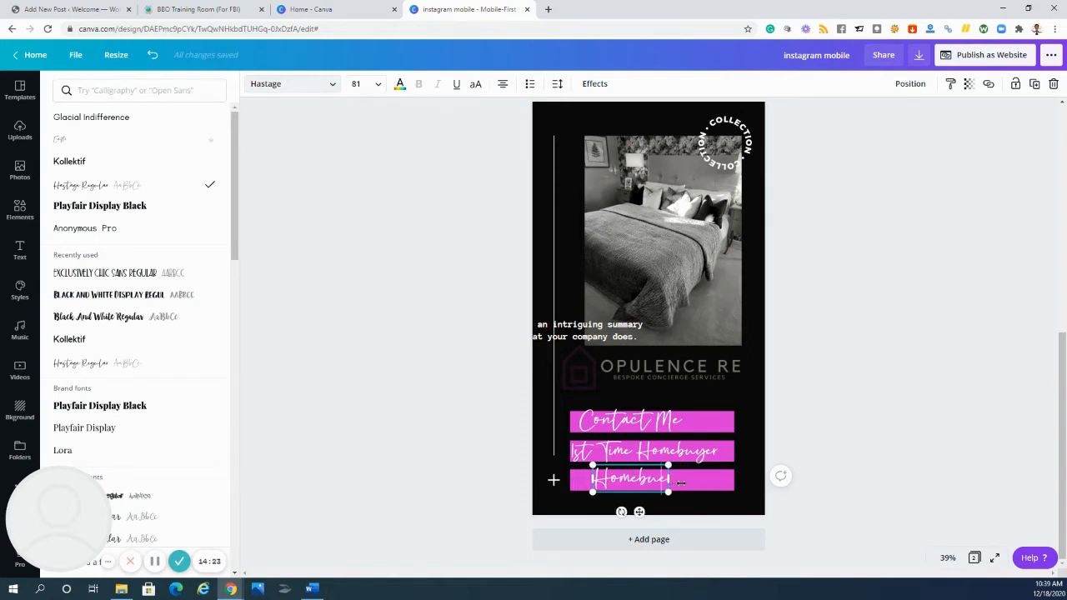
{"action": "key", "text": "BackSpace"}
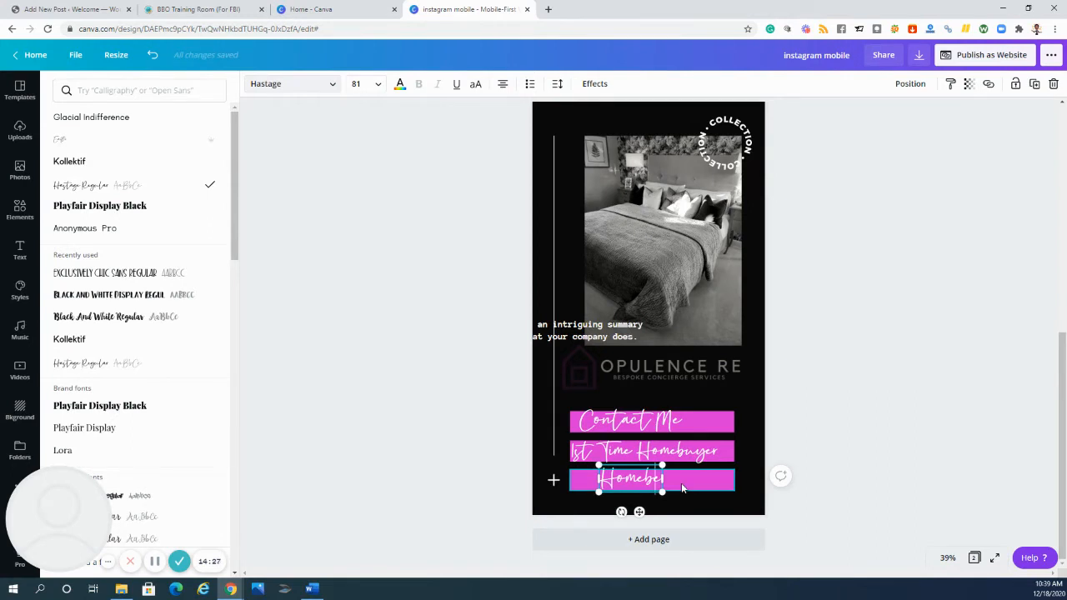
{"action": "type", "text": "u"}
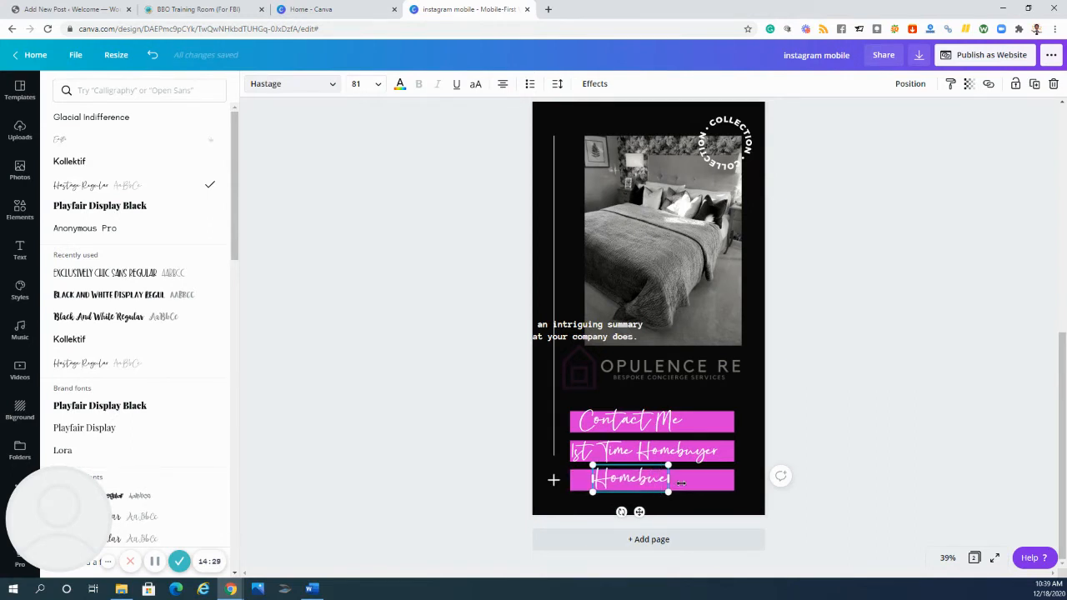
{"action": "type", "text": "r"}
{"action": "type", "text": "g"}
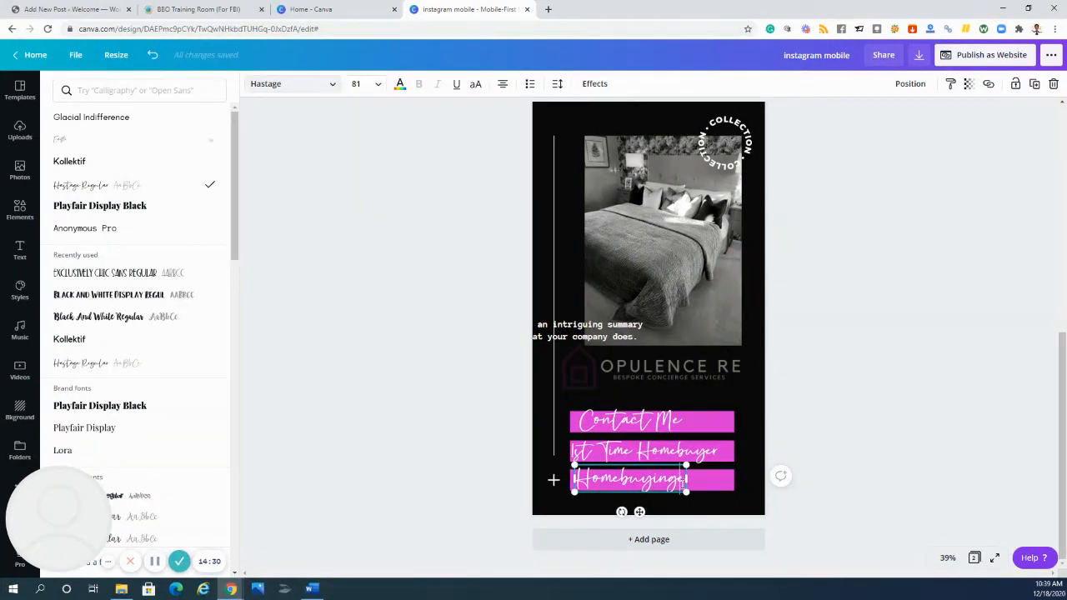
{"action": "type", "text": " Checkl"}
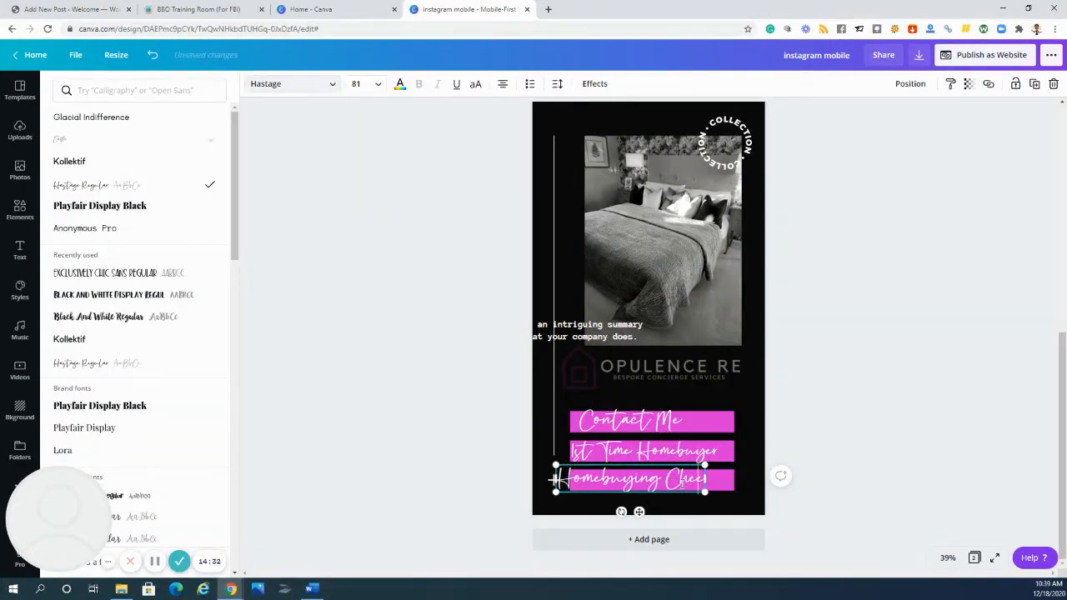
{"action": "type", "text": "ist"}
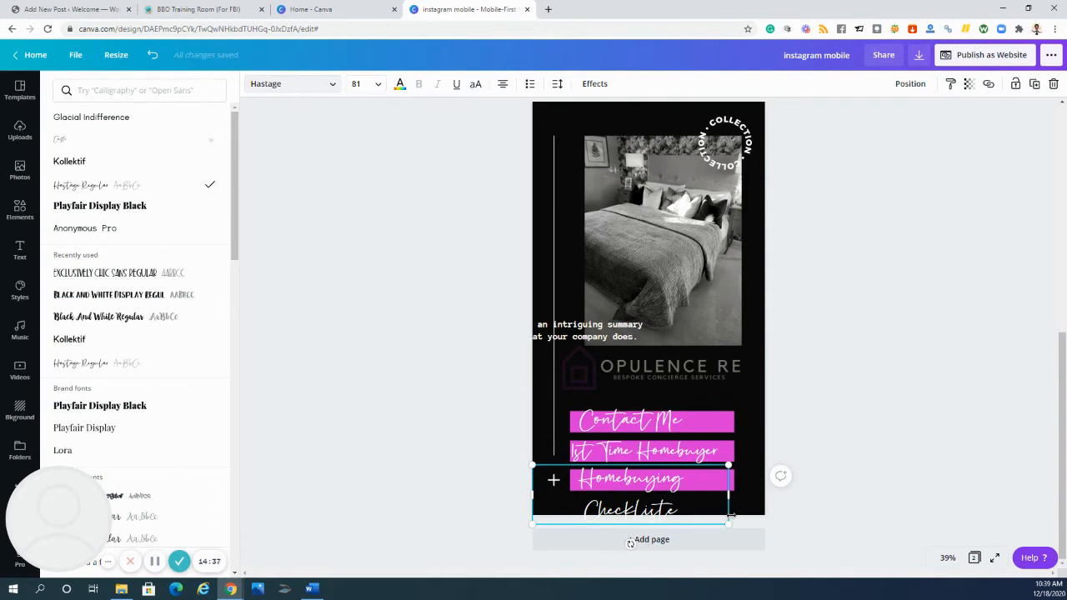
- Shrink the lowest label to font size 55.7 and position all three labels centrally on their magenta bars
{"action": "left_click_drag", "start_coordinate": [756, 492], "coordinate": [656, 484]}
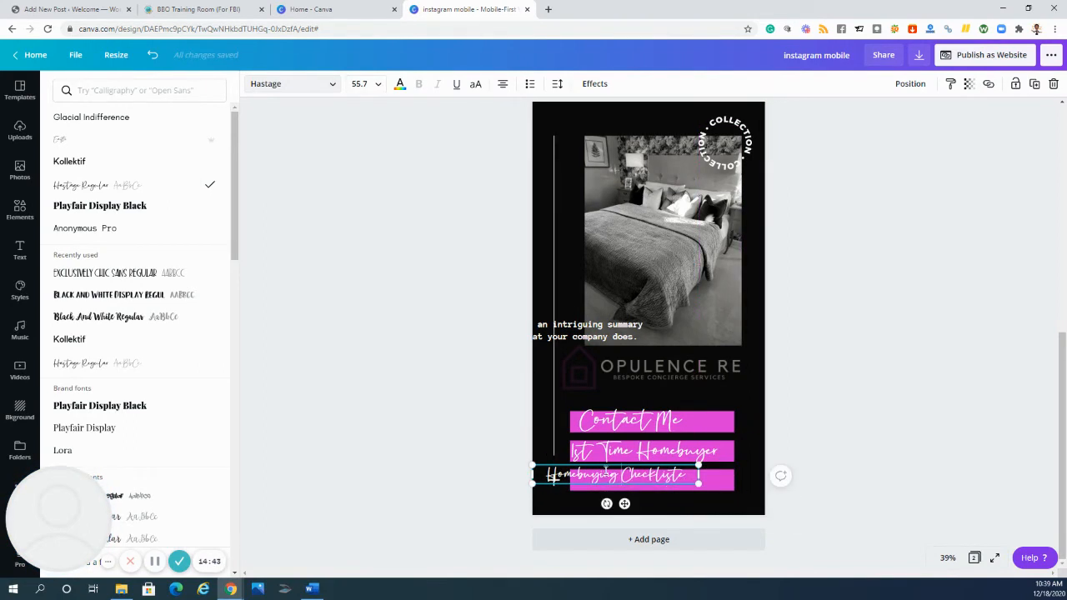
{"action": "left_click_drag", "start_coordinate": [602, 463], "coordinate": [639, 472]}
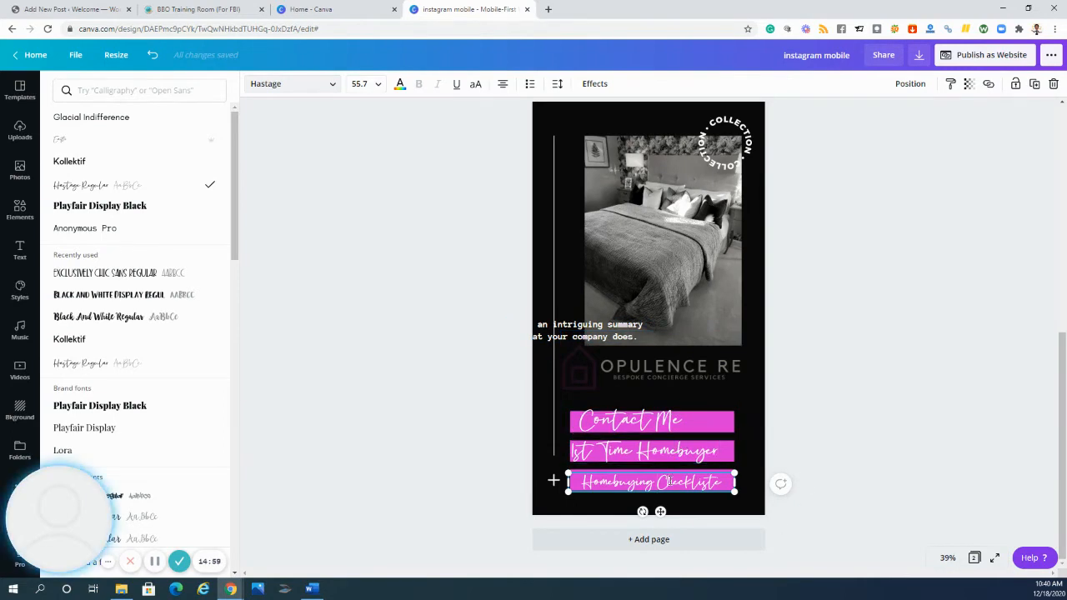
{"action": "left_click_drag", "start_coordinate": [657, 426], "coordinate": [692, 452]}
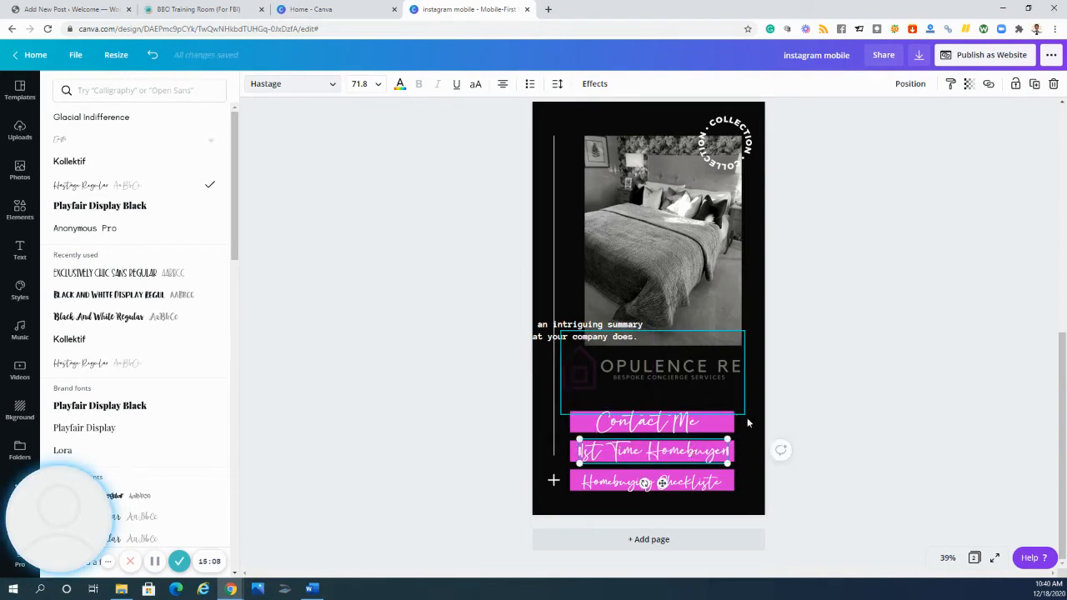
- Select the lowest magenta bar together with its label and align them to their common horizontal center
{"action": "left_click", "coordinate": [582, 505]}
{"action": "left_click", "coordinate": [714, 497]}
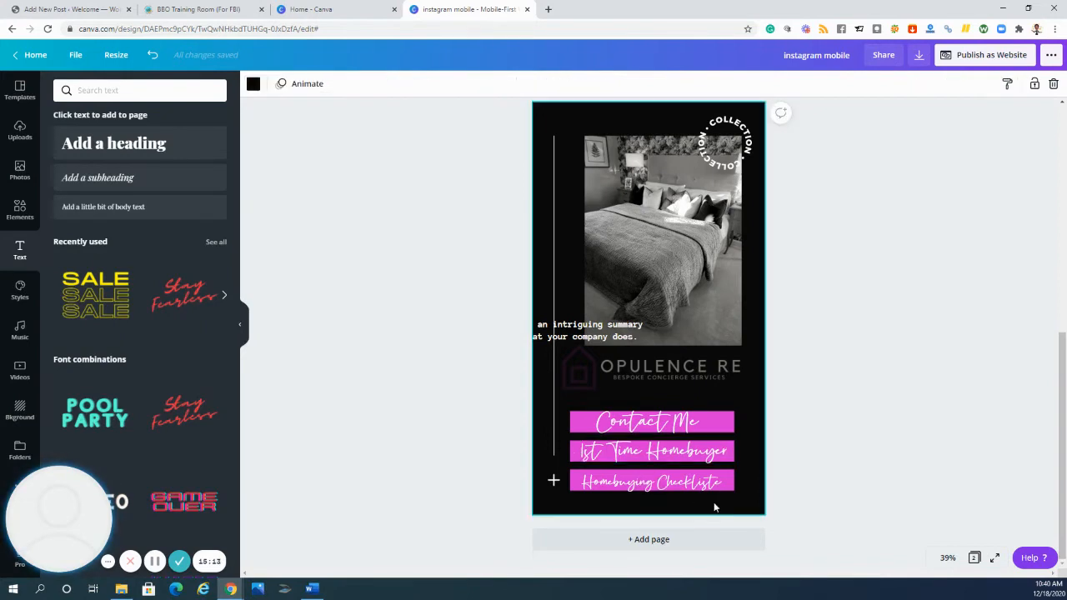
{"action": "left_click", "coordinate": [672, 482]}
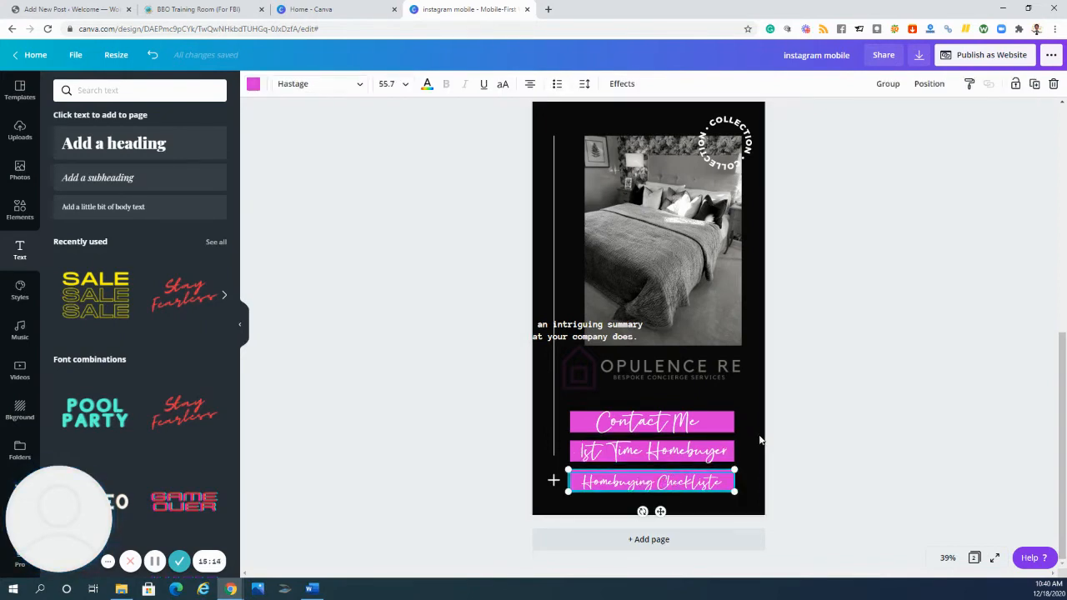
{"action": "left_click", "coordinate": [931, 86]}
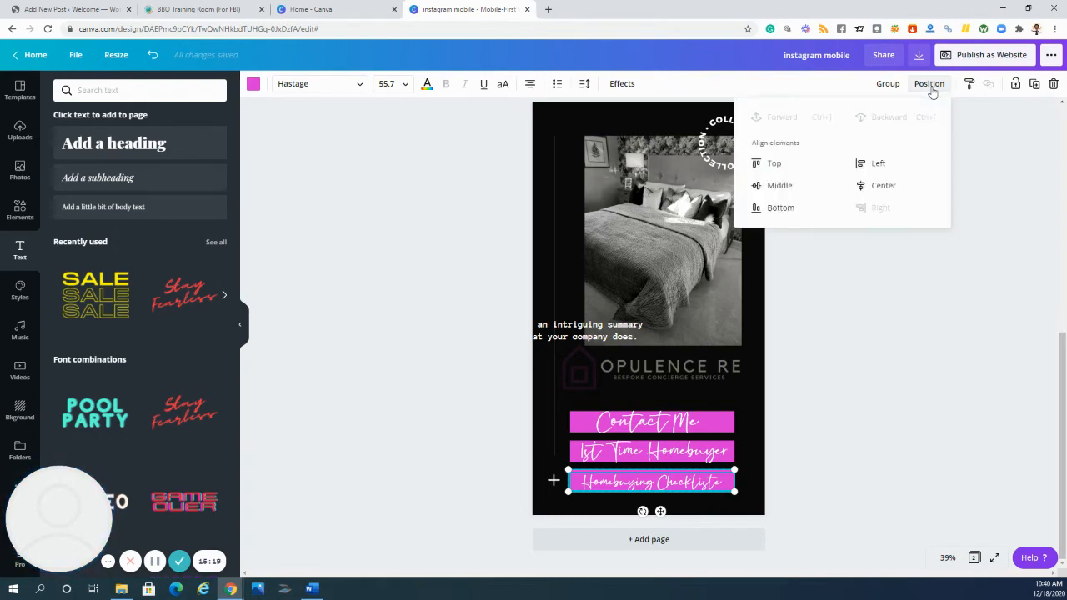
{"action": "left_click", "coordinate": [889, 188]}
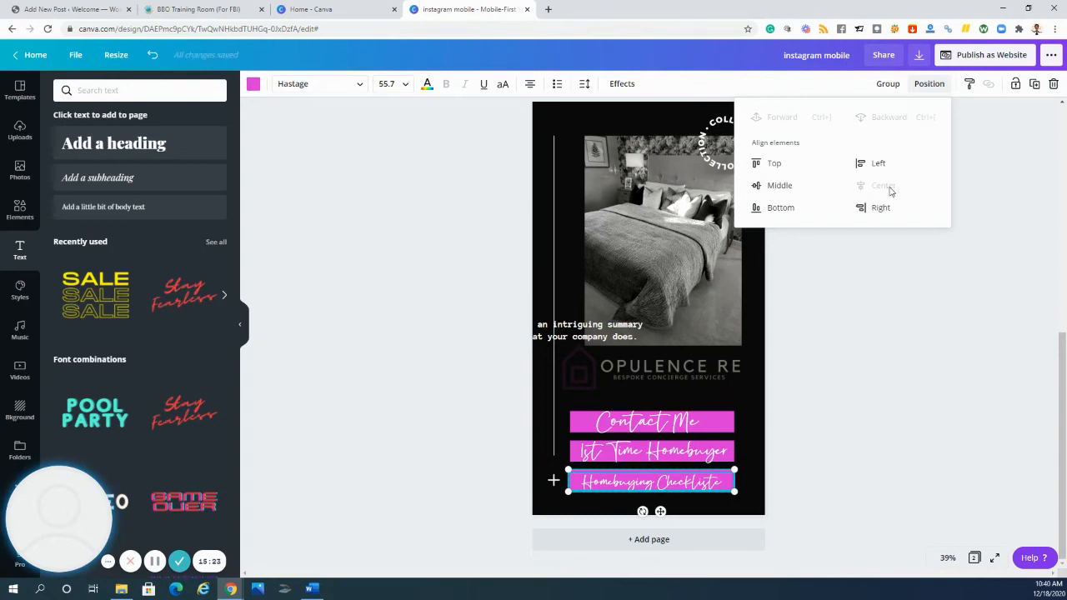
{"action": "left_click", "coordinate": [859, 316]}
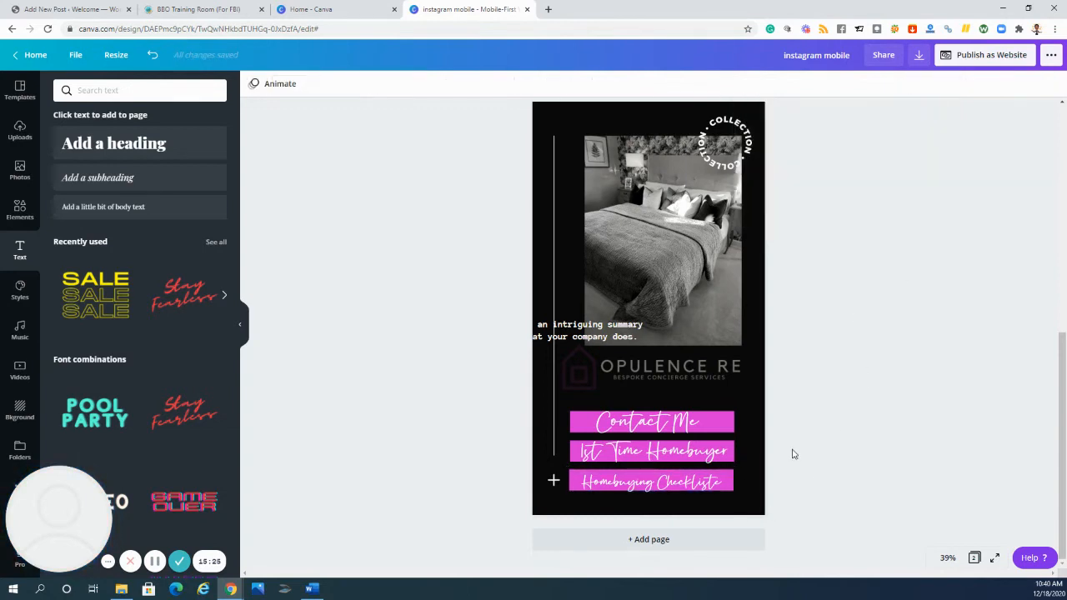
- Delete the leftover company summary text overlapping the bedroom photo
{"action": "left_click", "coordinate": [579, 329]}
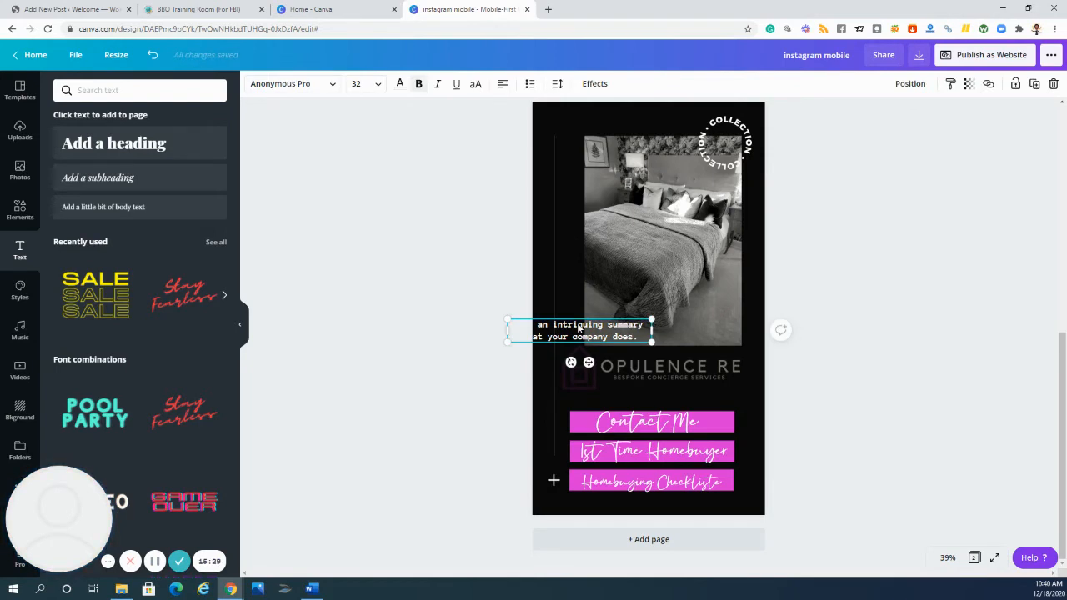
{"action": "key", "text": "Delete"}
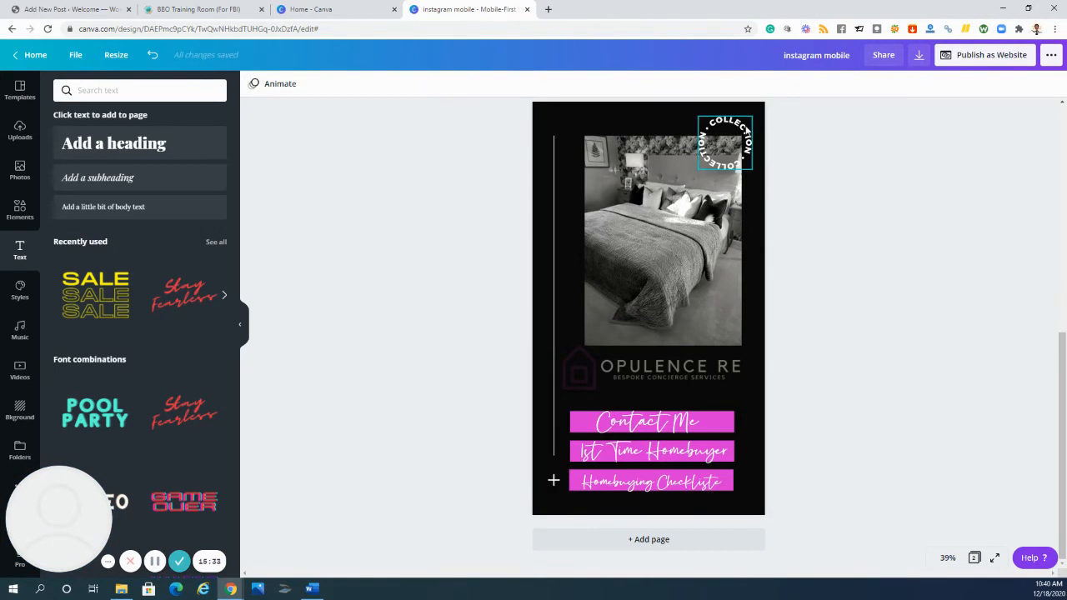
{"action": "left_click", "coordinate": [749, 142]}
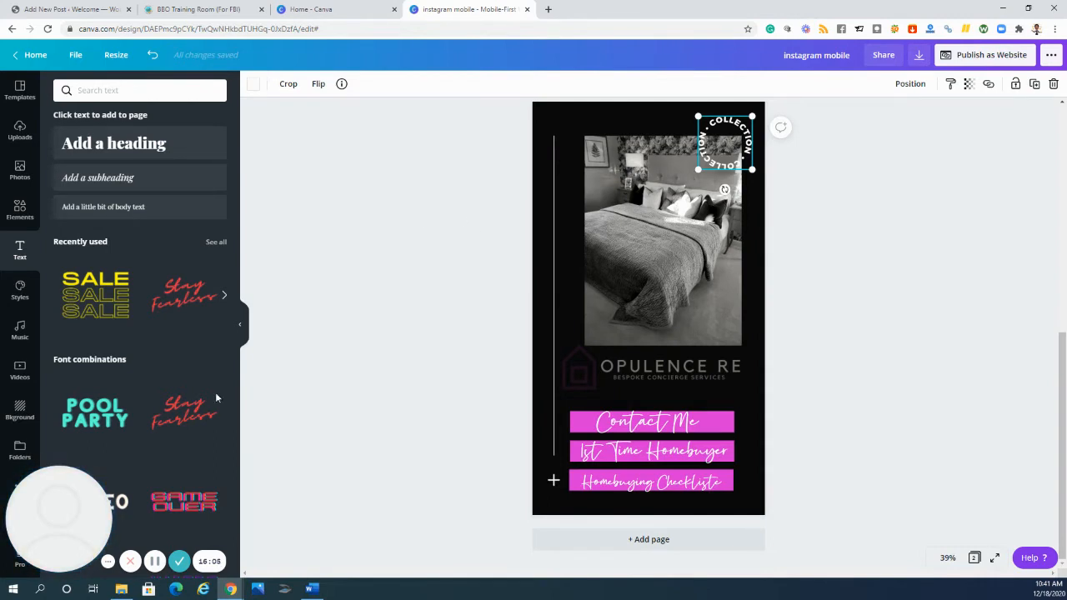
{"action": "left_click", "coordinate": [844, 207]}
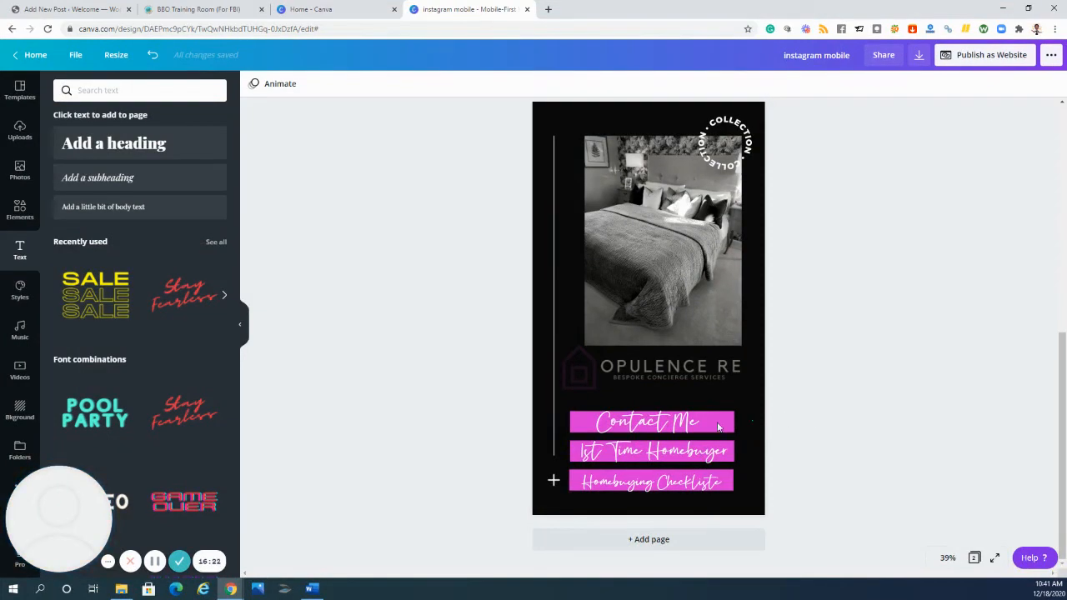
- Group each of the three labels on the second page with its magenta bar, making three separate groups
{"action": "left_click", "coordinate": [672, 423]}
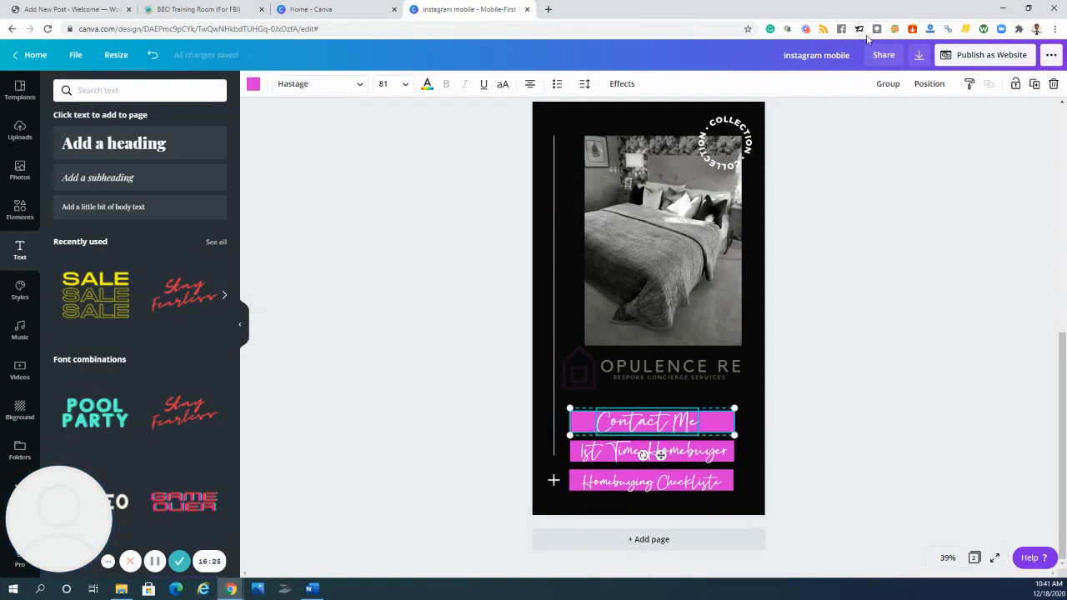
{"action": "left_click", "coordinate": [893, 89]}
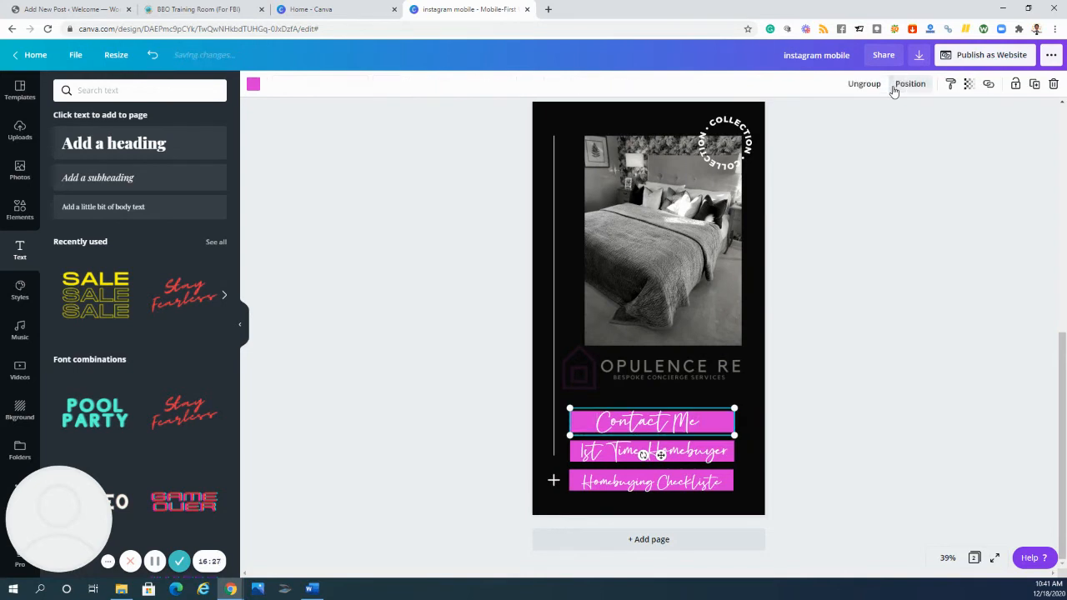
{"action": "left_click", "coordinate": [746, 451]}
{"action": "left_click", "coordinate": [689, 453]}
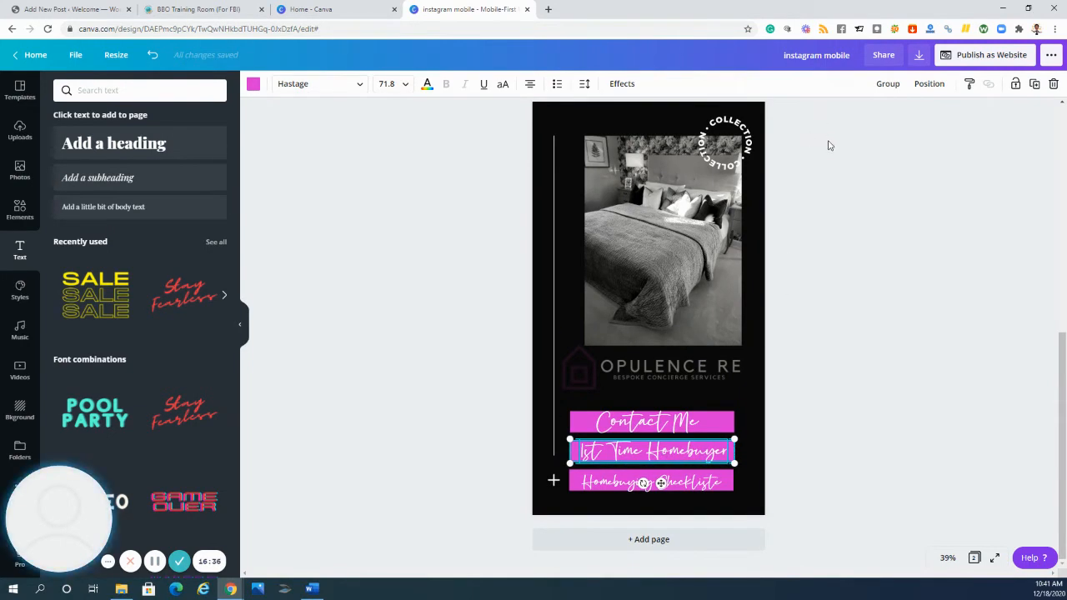
{"action": "left_click", "coordinate": [888, 86]}
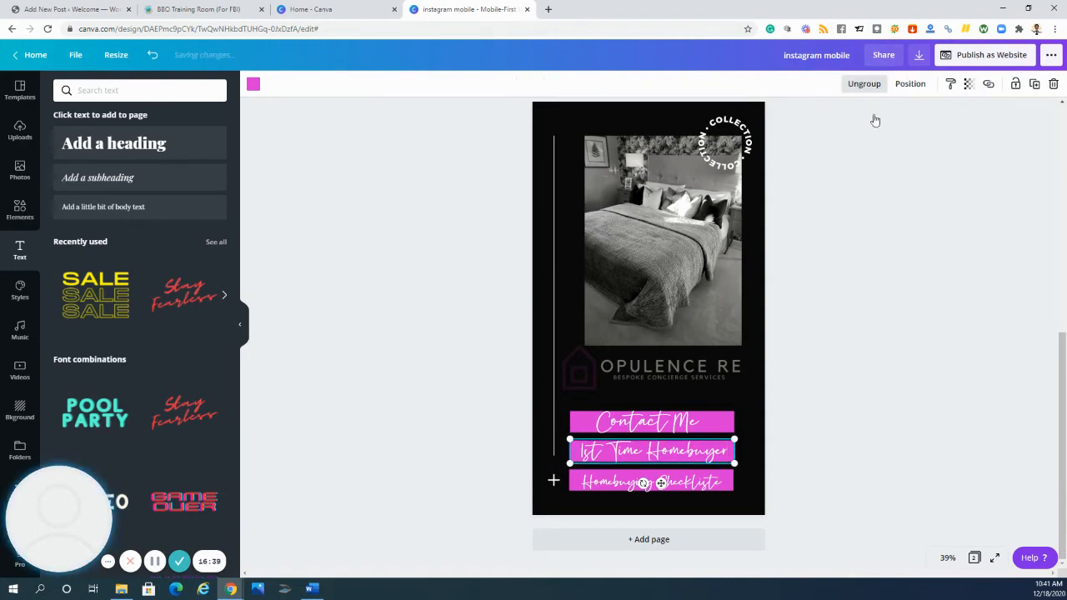
{"action": "left_click", "coordinate": [729, 486]}
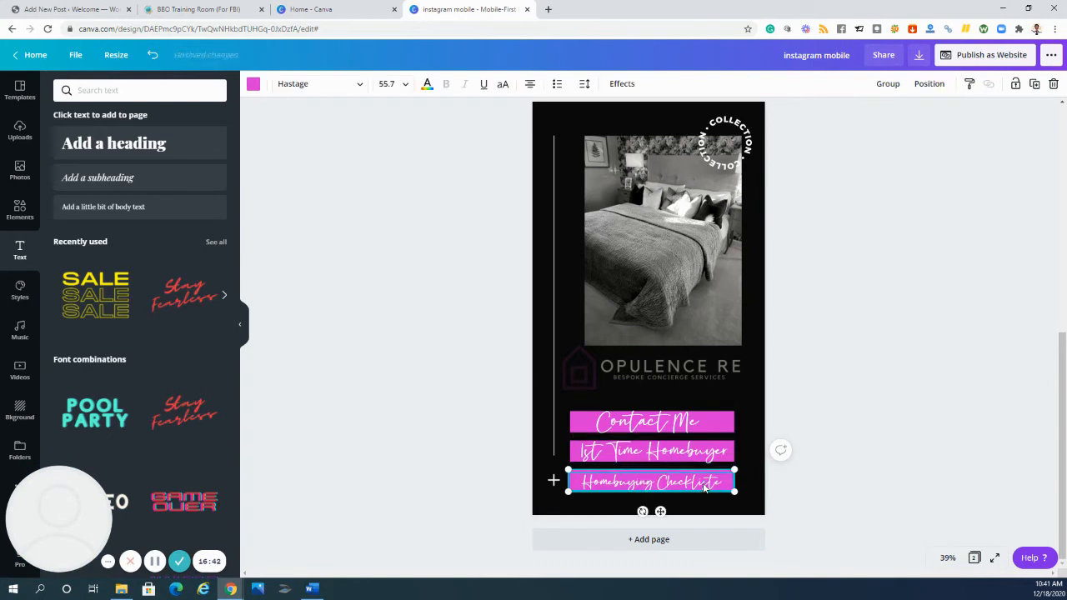
{"action": "left_click", "coordinate": [888, 84]}
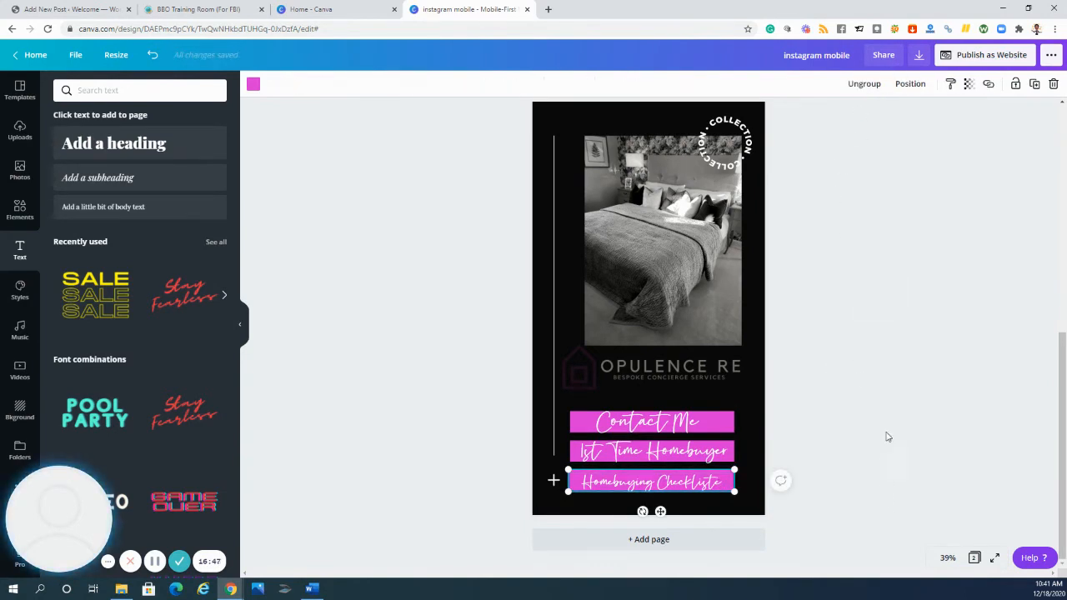
{"action": "left_click", "coordinate": [836, 385]}
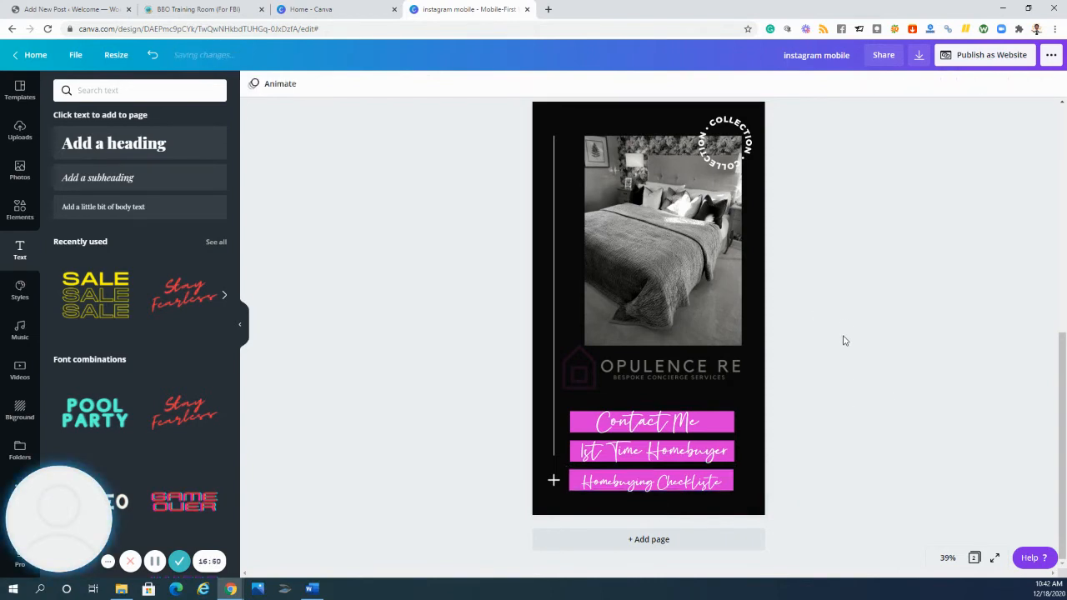
- Link the second page's "Contact Me" label to opulencere.co/contact
{"action": "left_click", "coordinate": [678, 424]}
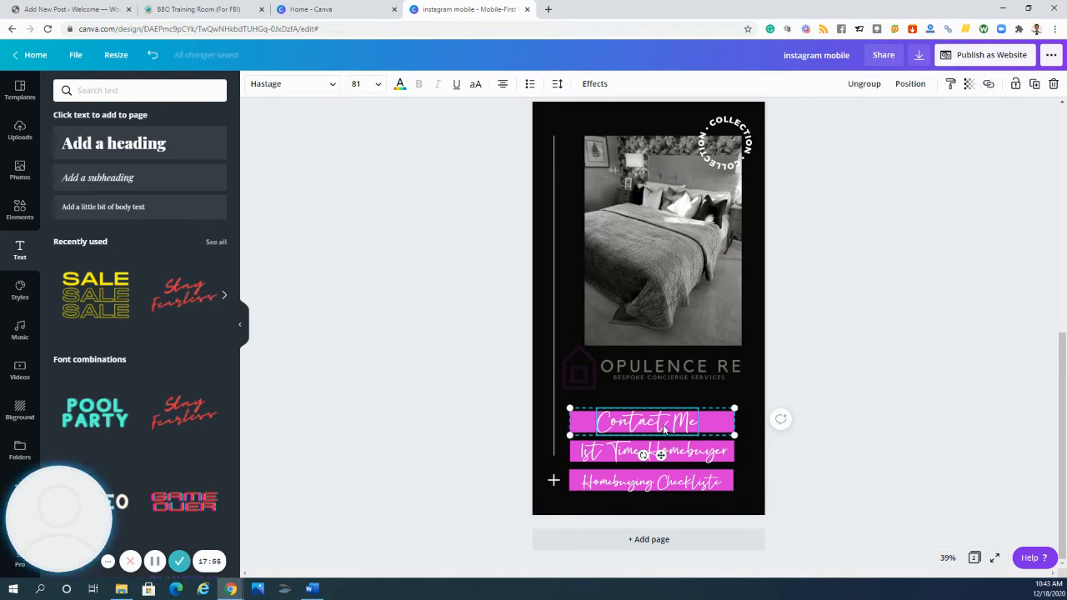
{"action": "left_click", "coordinate": [989, 83]}
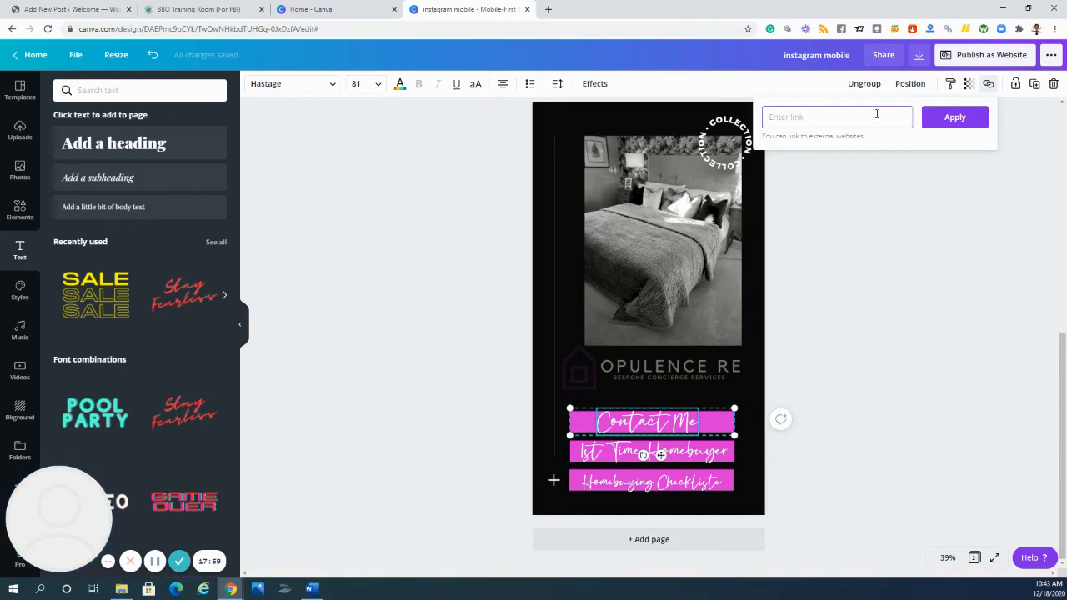
{"action": "type", "text": "opulencere.co/contact"}
{"action": "left_click", "coordinate": [950, 119]}
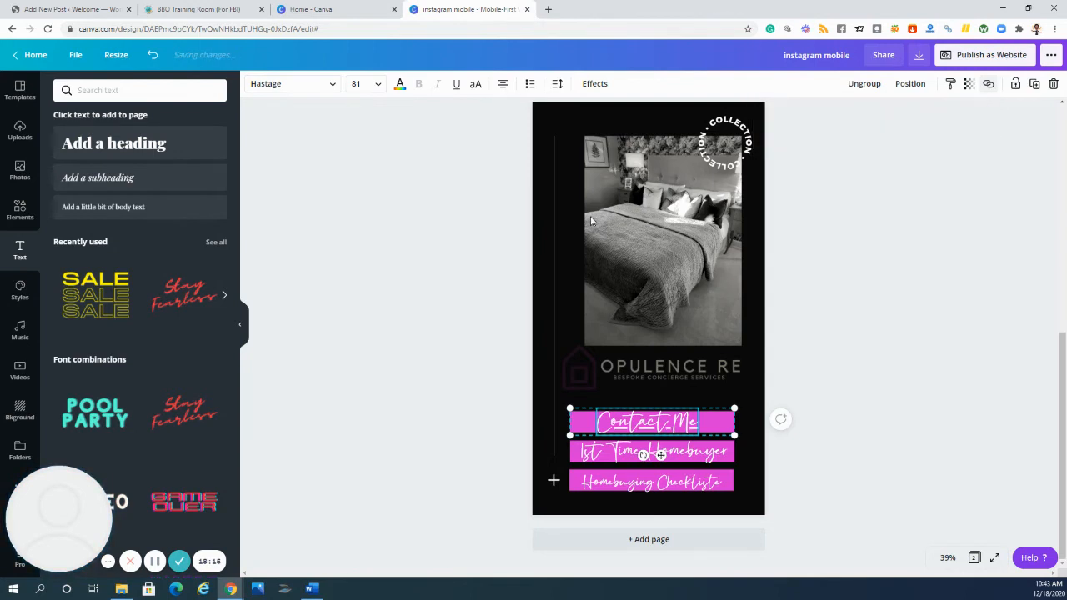
- Link the "1st Time Homebuyer" label to opulencere.co/1sthomebuyer
{"action": "left_click", "coordinate": [672, 454]}
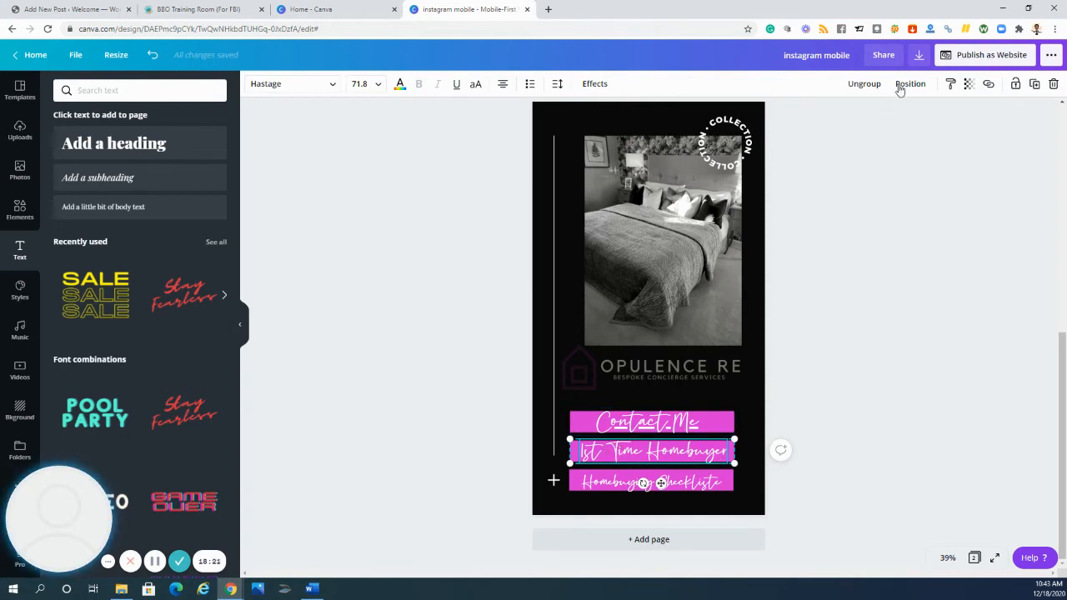
{"action": "left_click", "coordinate": [988, 84]}
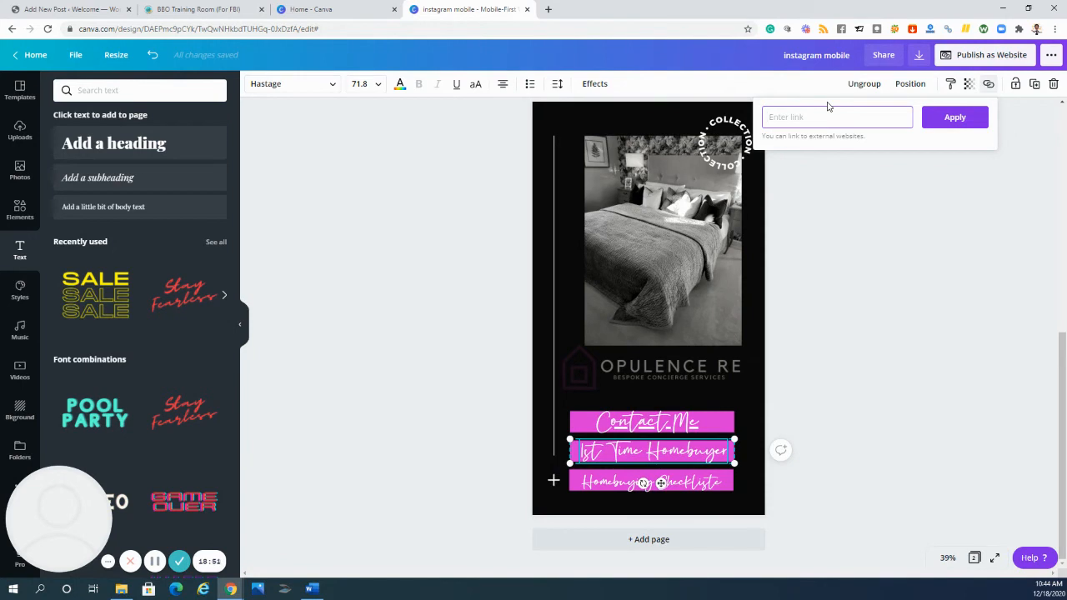
{"action": "type", "text": "op"}
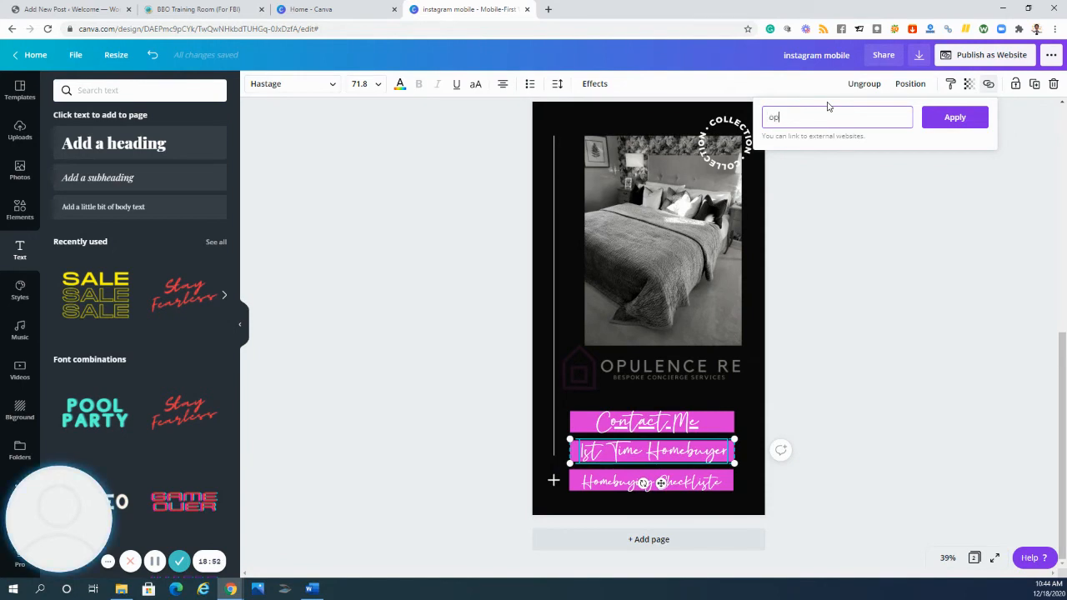
{"action": "type", "text": "ulencere.c"}
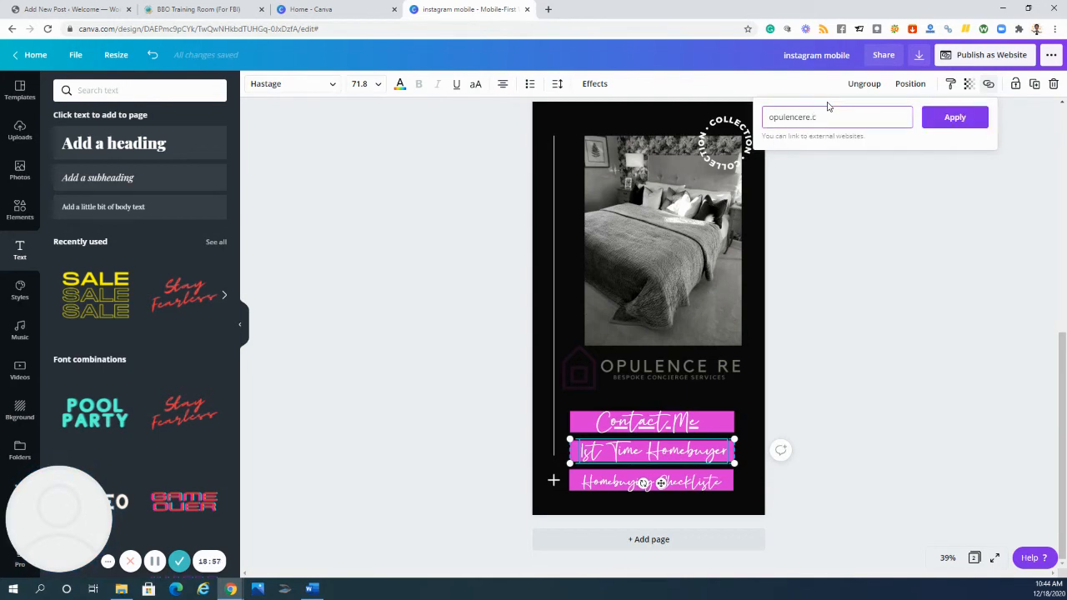
{"action": "type", "text": "o/"}
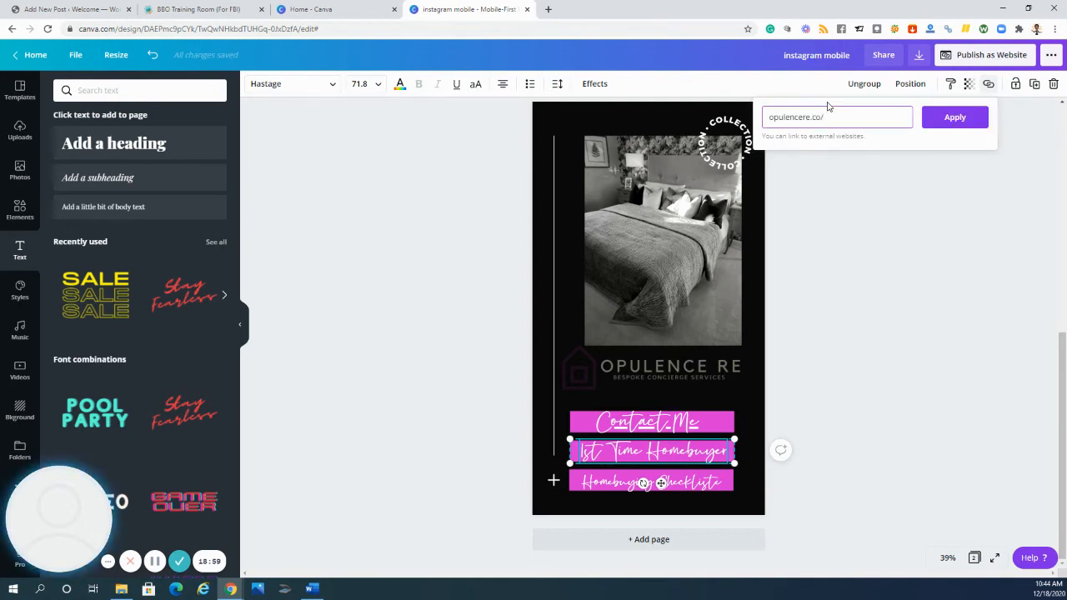
{"action": "type", "text": "1st"}
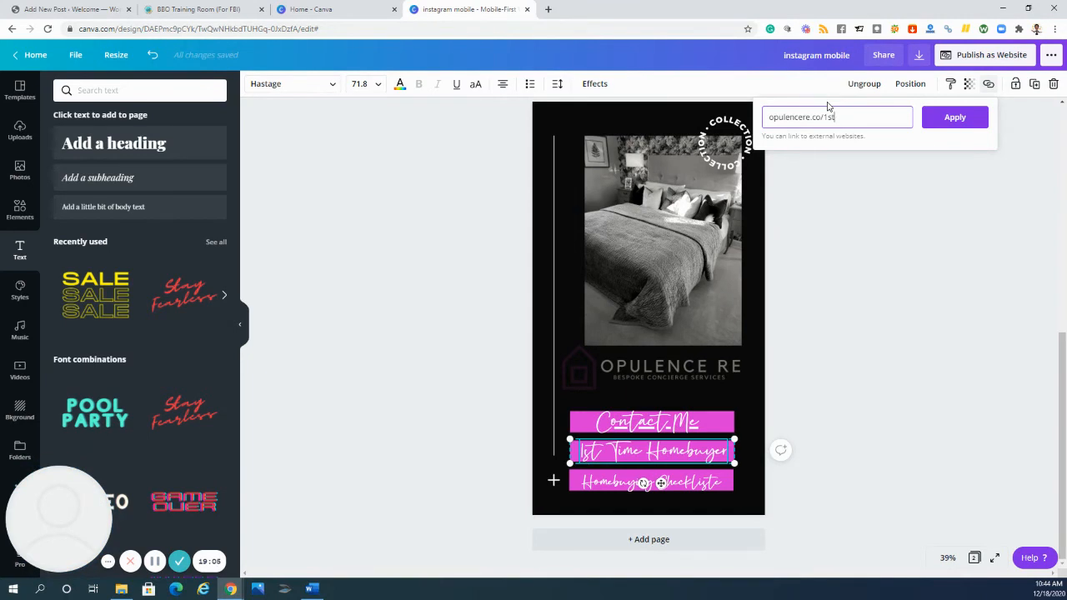
{"action": "type", "text": "homebuyer"}
{"action": "left_click", "coordinate": [957, 117]}
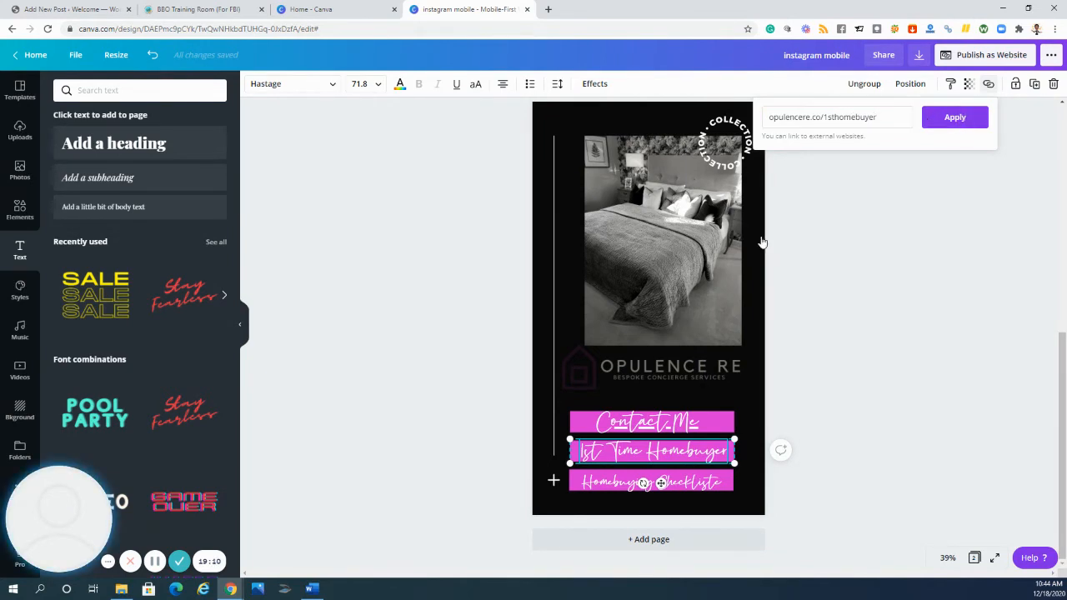
- Link the "Homebuying Checkliste" label to opulencere.co/checklist
{"action": "left_click", "coordinate": [699, 489]}
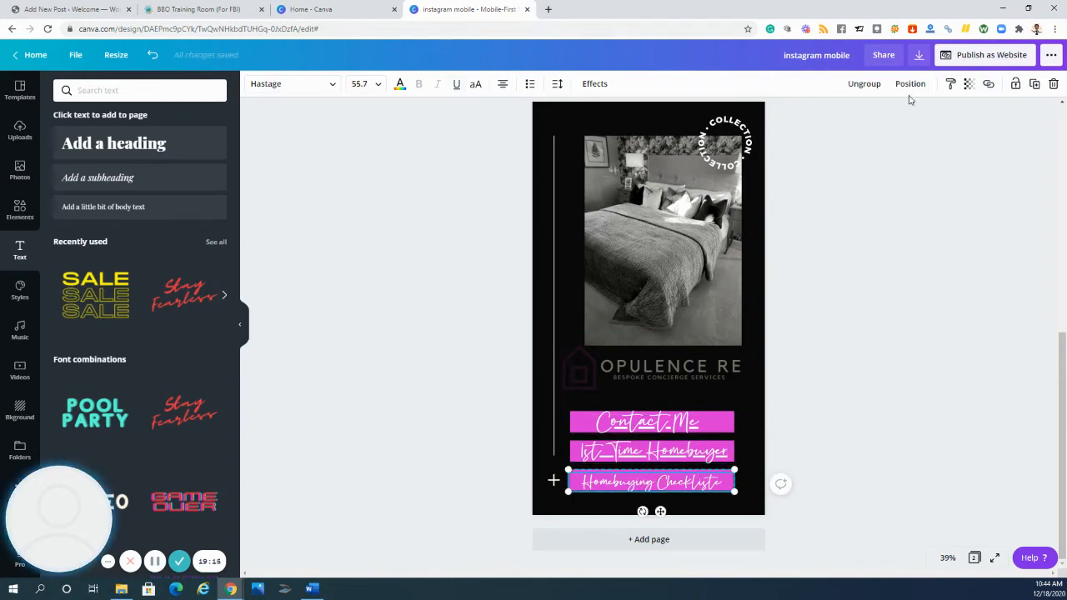
{"action": "left_click", "coordinate": [988, 85]}
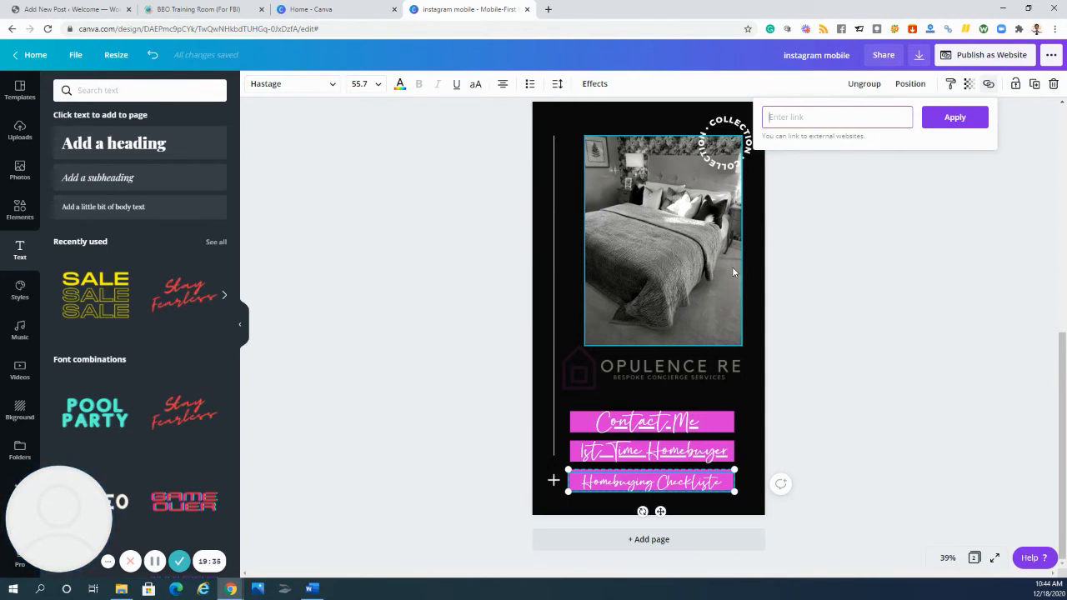
{"action": "type", "text": "opulencere.co/checklist"}
{"action": "left_click", "coordinate": [957, 117]}
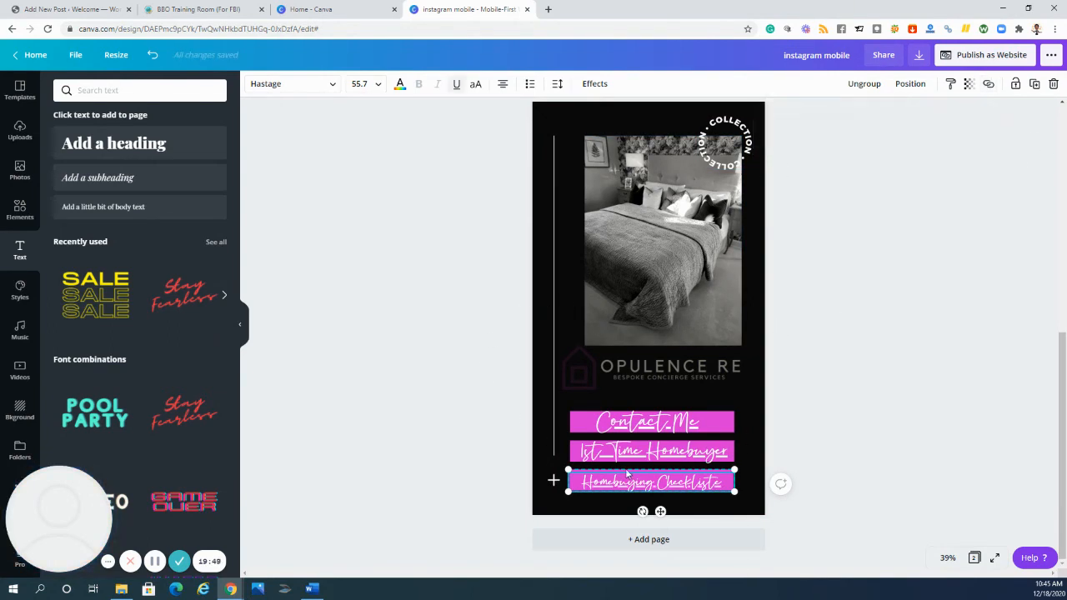
- Remove the underline from the three linked button labels on the second page
{"action": "left_click", "coordinate": [666, 425]}
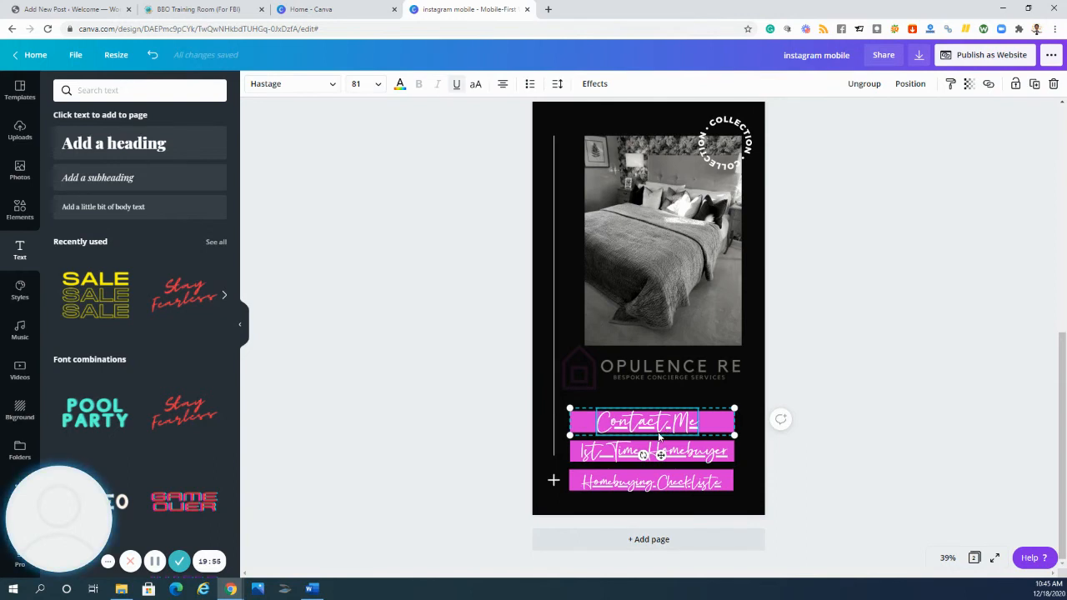
{"action": "left_click", "coordinate": [456, 87]}
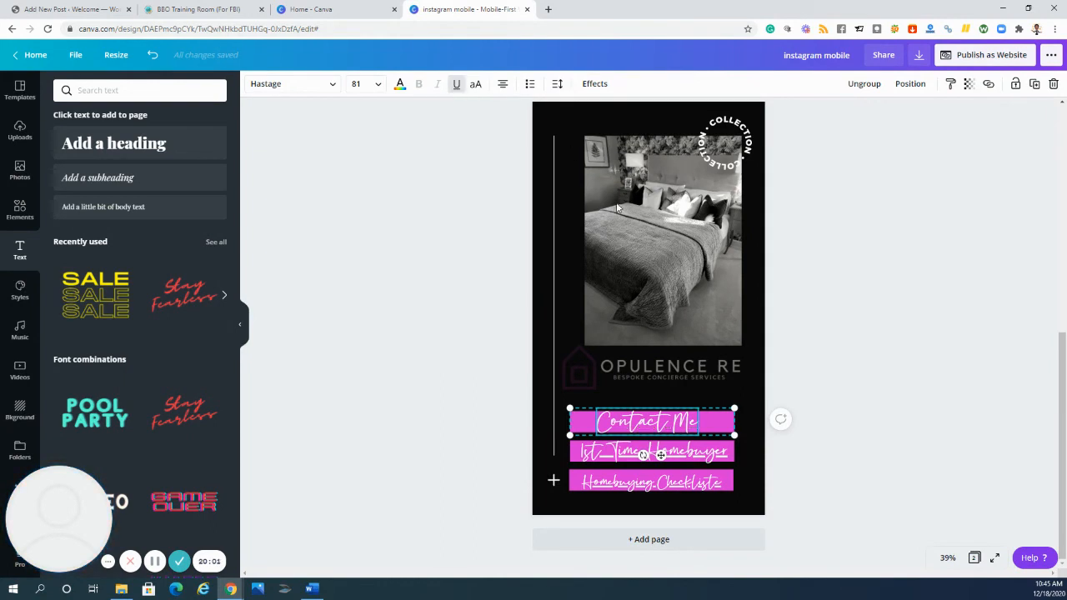
{"action": "left_click", "coordinate": [661, 456]}
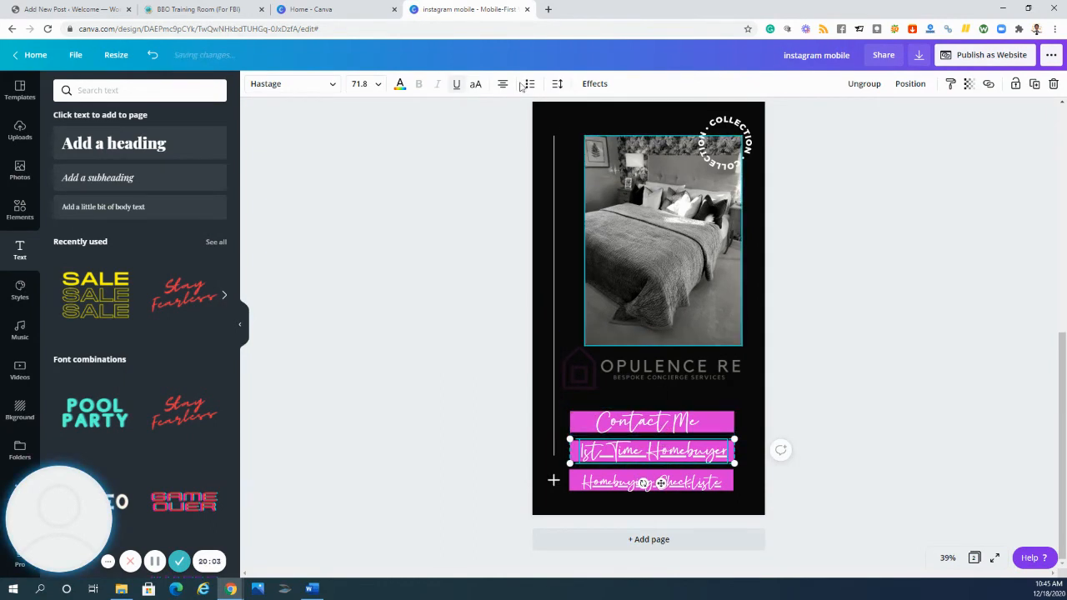
{"action": "left_click", "coordinate": [457, 87]}
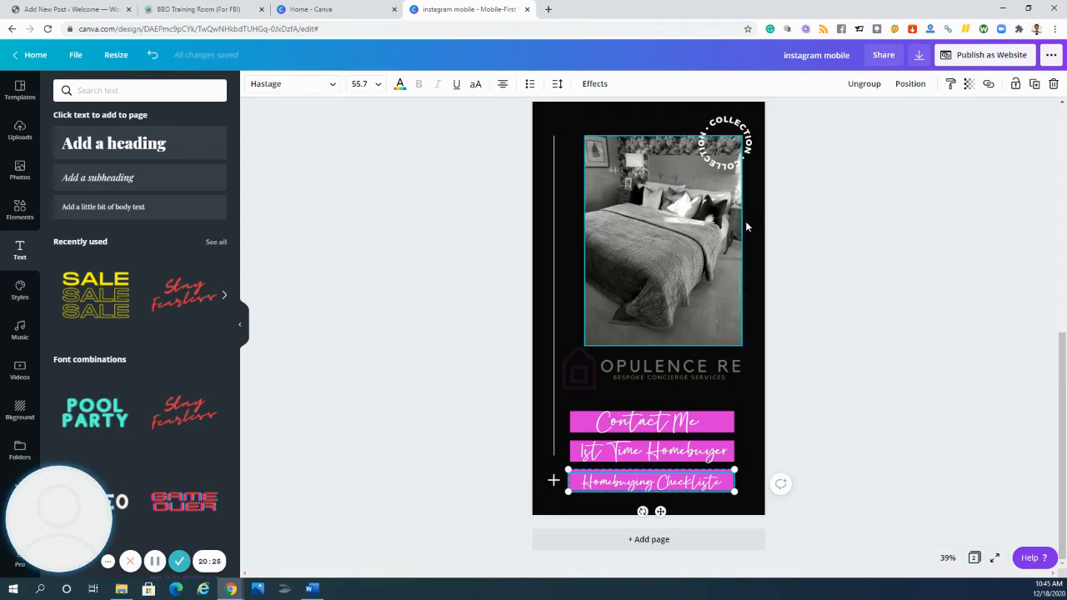
- Publish the two-page design as a website using the Standard web style and open the site
{"action": "scroll", "coordinate": [605, 166], "scroll_direction": "up", "scroll_amount": 5}
{"action": "scroll", "coordinate": [503, 241], "scroll_direction": "up", "scroll_amount": 3}
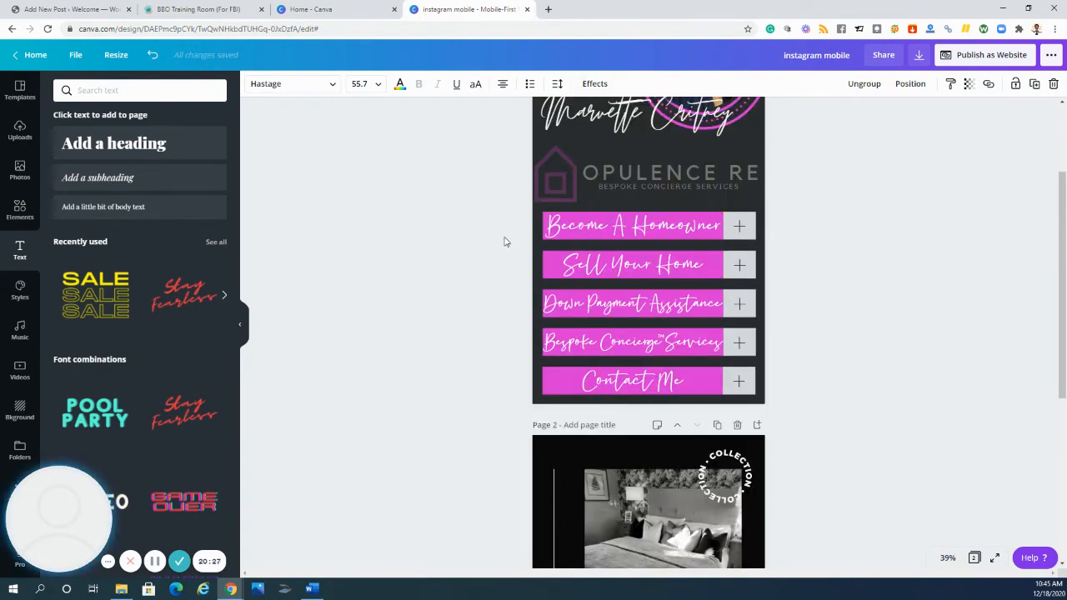
{"action": "scroll", "coordinate": [488, 236], "scroll_direction": "up", "scroll_amount": 3}
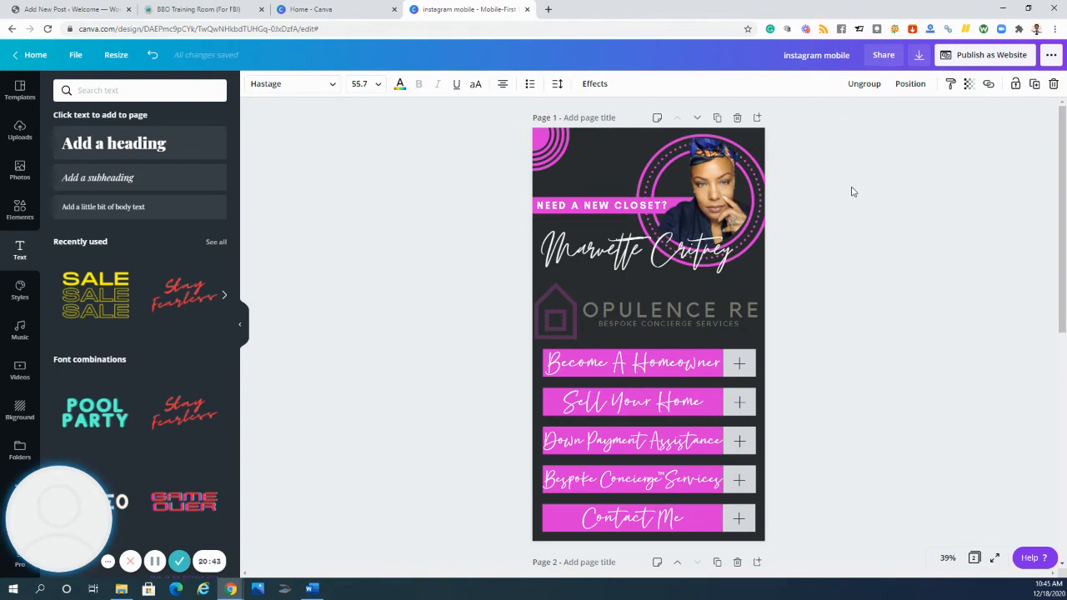
{"action": "scroll", "coordinate": [814, 245], "scroll_direction": "down", "scroll_amount": 1}
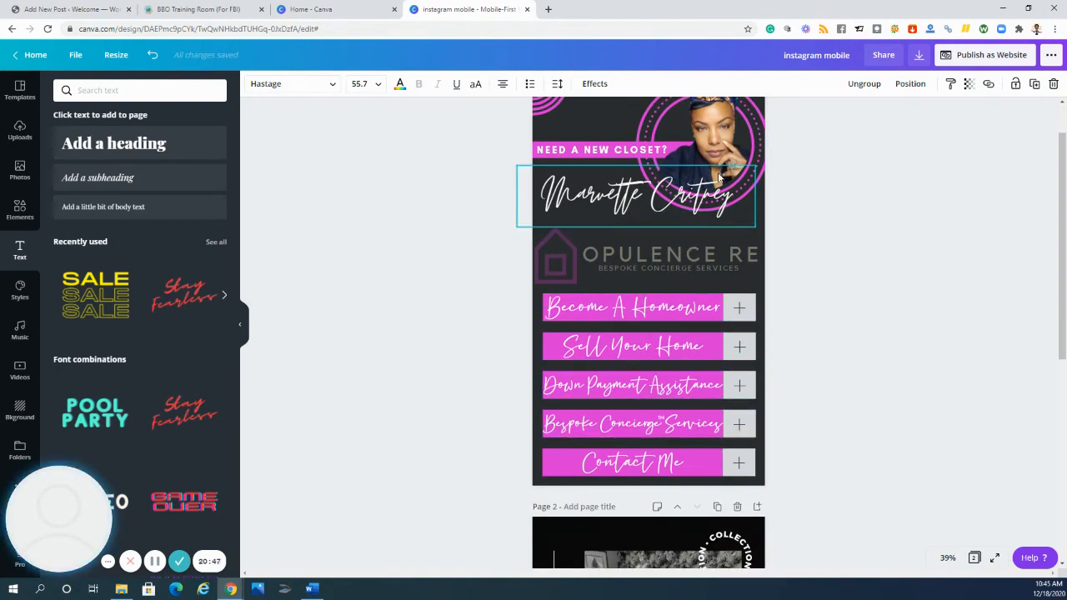
{"action": "scroll", "coordinate": [625, 270], "scroll_direction": "down", "scroll_amount": 7}
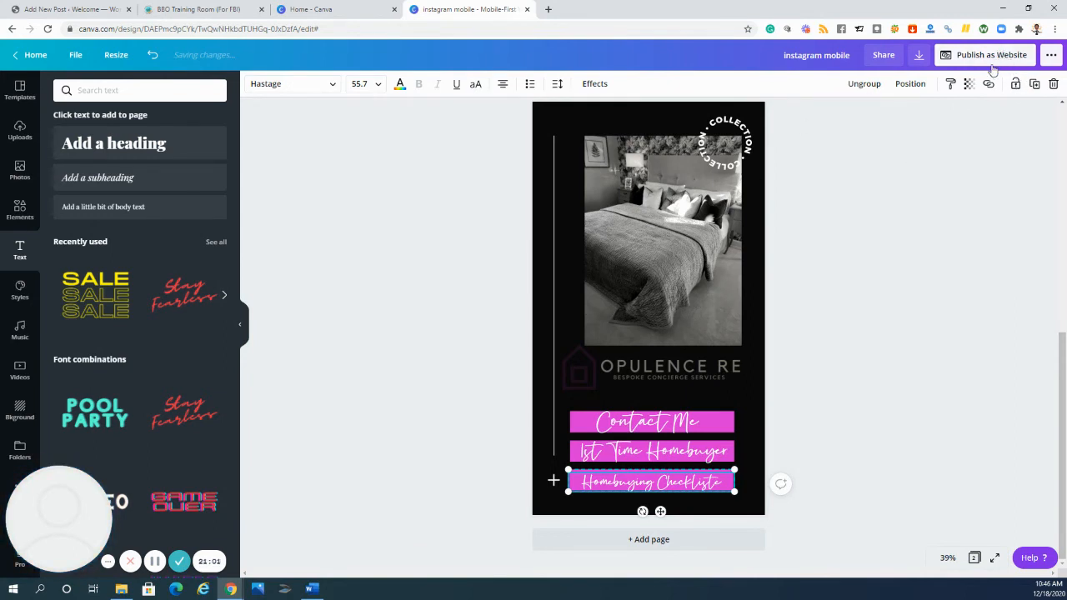
{"action": "left_click", "coordinate": [993, 59]}
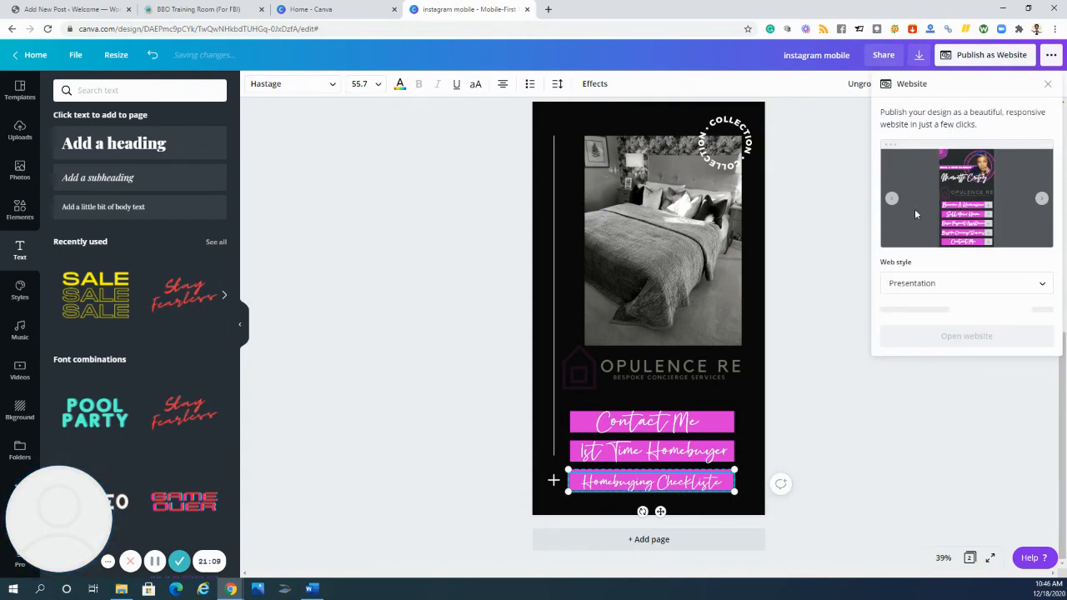
{"action": "left_click", "coordinate": [1029, 290]}
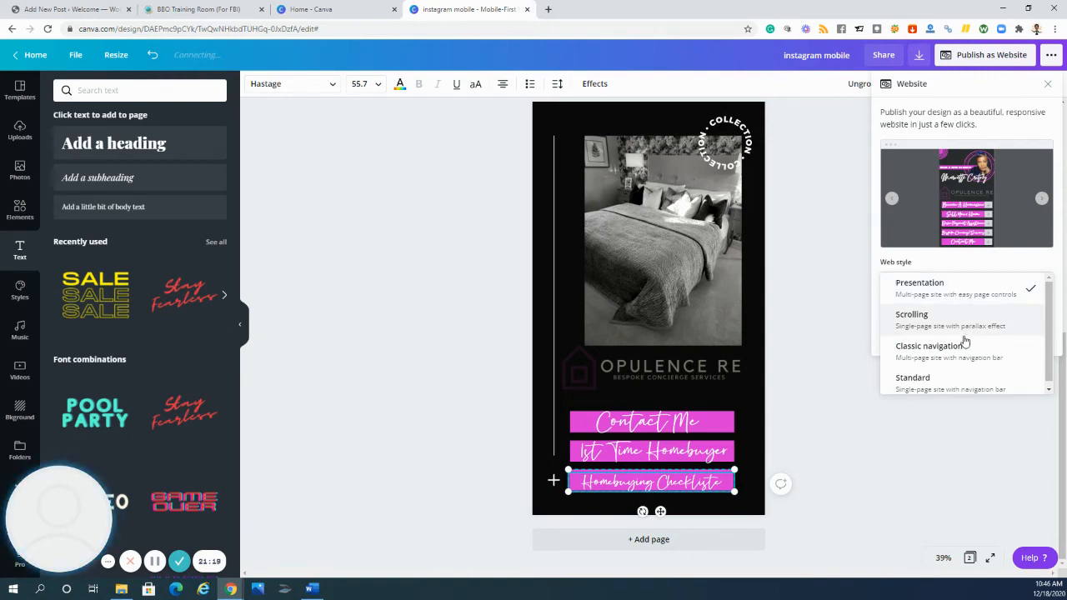
{"action": "scroll", "coordinate": [955, 356], "scroll_direction": "down", "scroll_amount": 1}
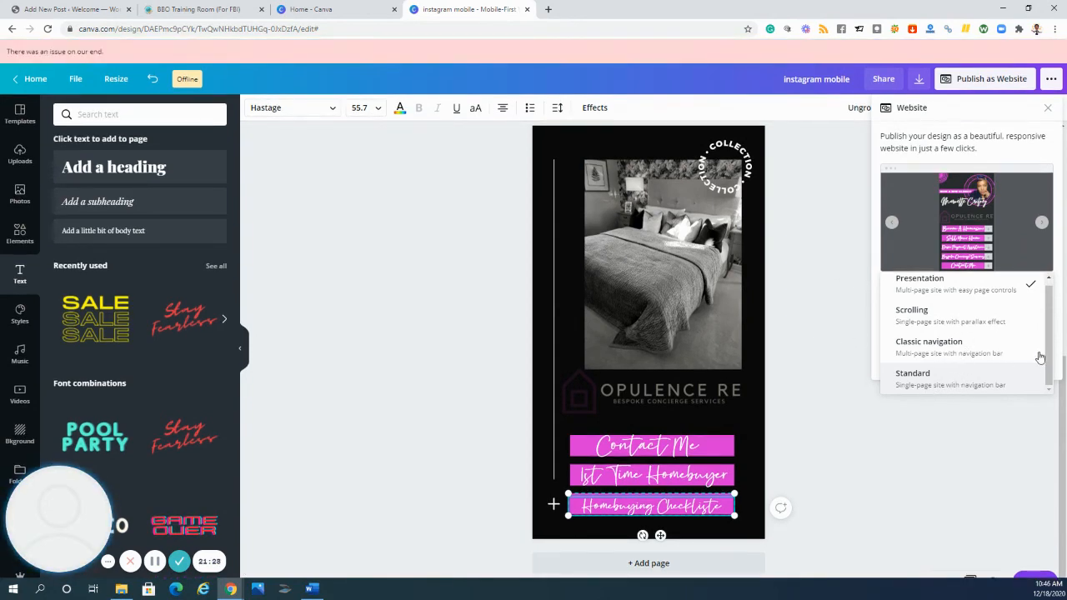
{"action": "left_click", "coordinate": [981, 377]}
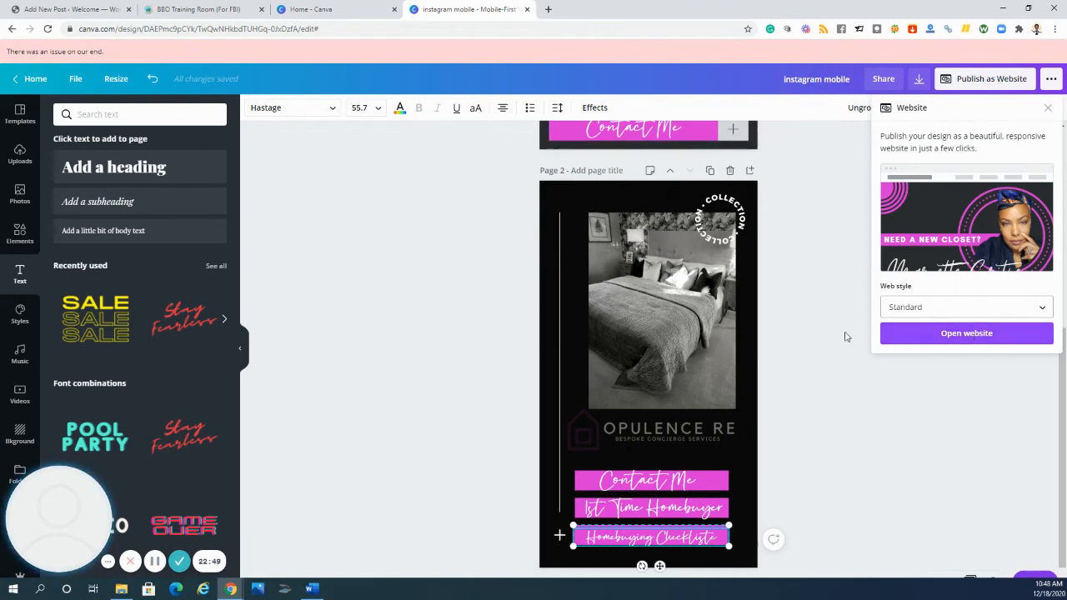
{"action": "left_click", "coordinate": [956, 335]}
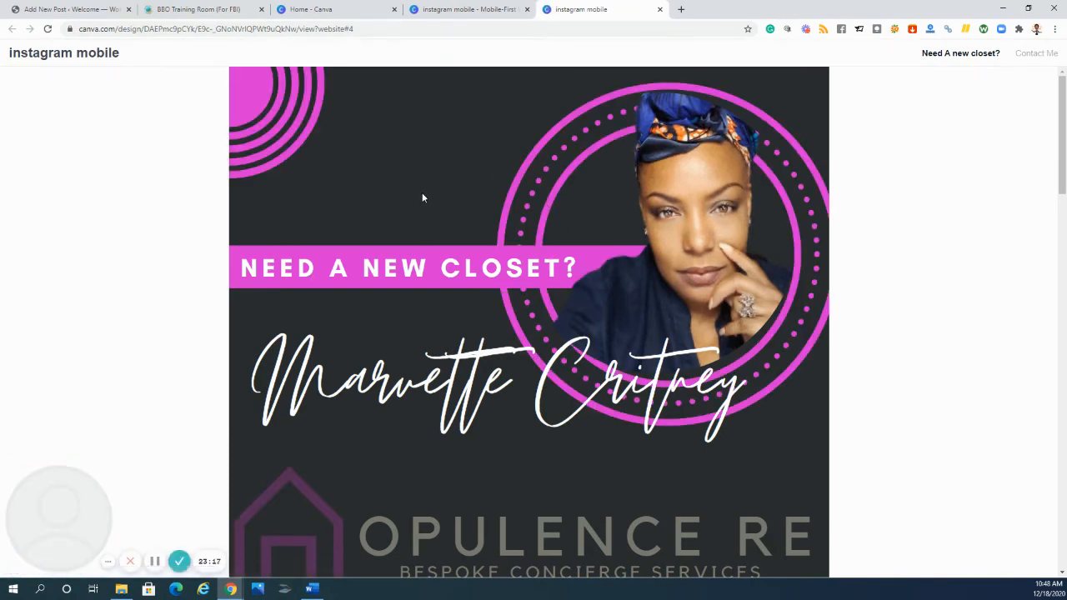
- Look through the published website from the header to the three buttons at the end of the second page
{"action": "scroll", "coordinate": [422, 198], "scroll_direction": "down", "scroll_amount": 6}
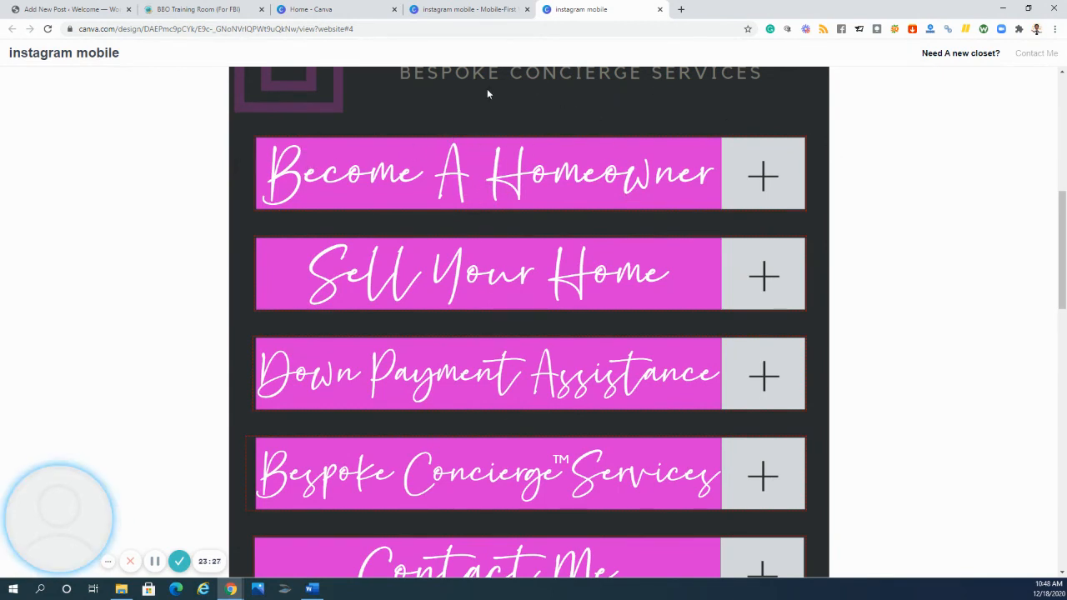
{"action": "scroll", "coordinate": [487, 95], "scroll_direction": "down", "scroll_amount": 5}
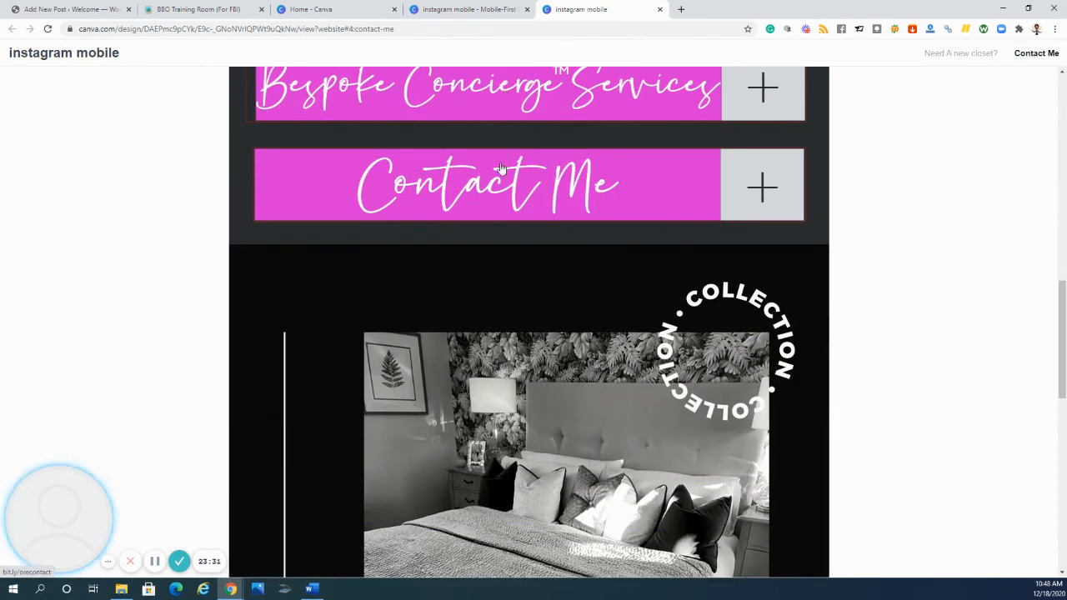
{"action": "scroll", "coordinate": [479, 121], "scroll_direction": "down", "scroll_amount": 3}
{"action": "scroll", "coordinate": [511, 168], "scroll_direction": "down", "scroll_amount": 1}
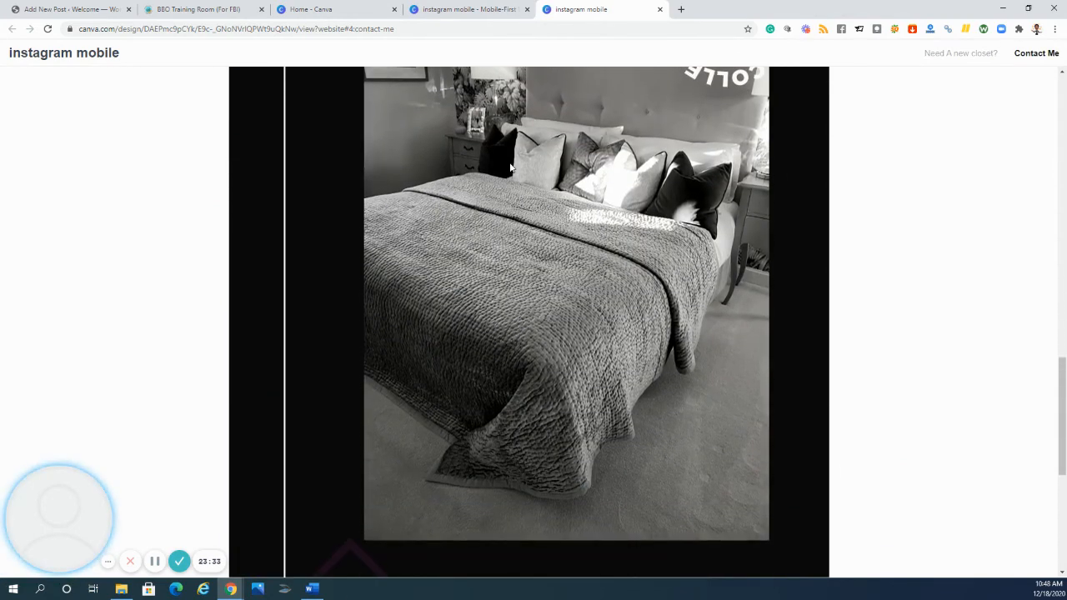
{"action": "scroll", "coordinate": [513, 358], "scroll_direction": "down", "scroll_amount": 3}
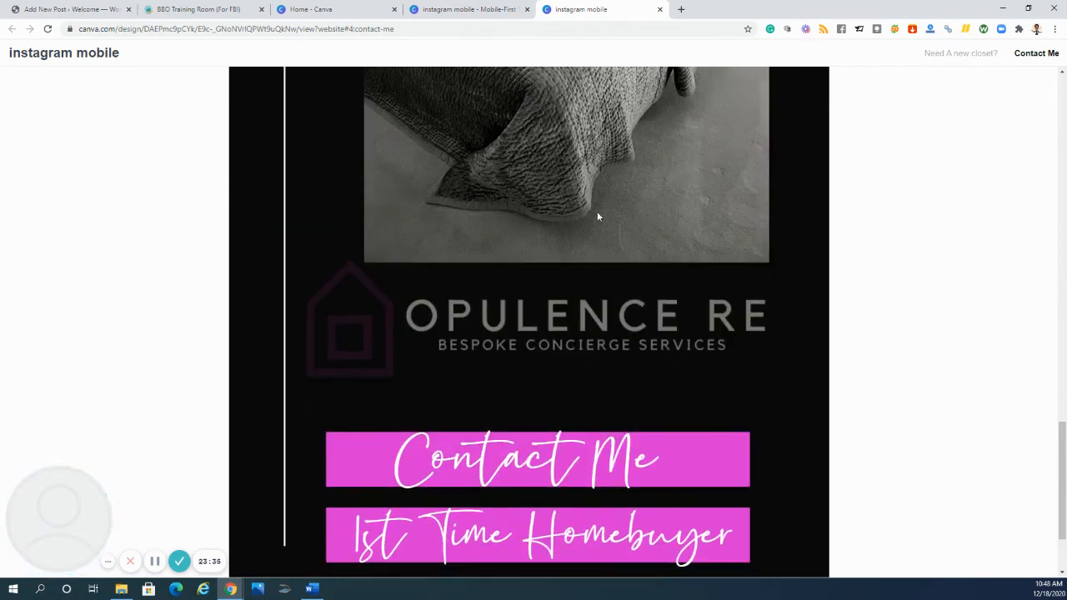
{"action": "scroll", "coordinate": [583, 126], "scroll_direction": "down", "scroll_amount": 1}
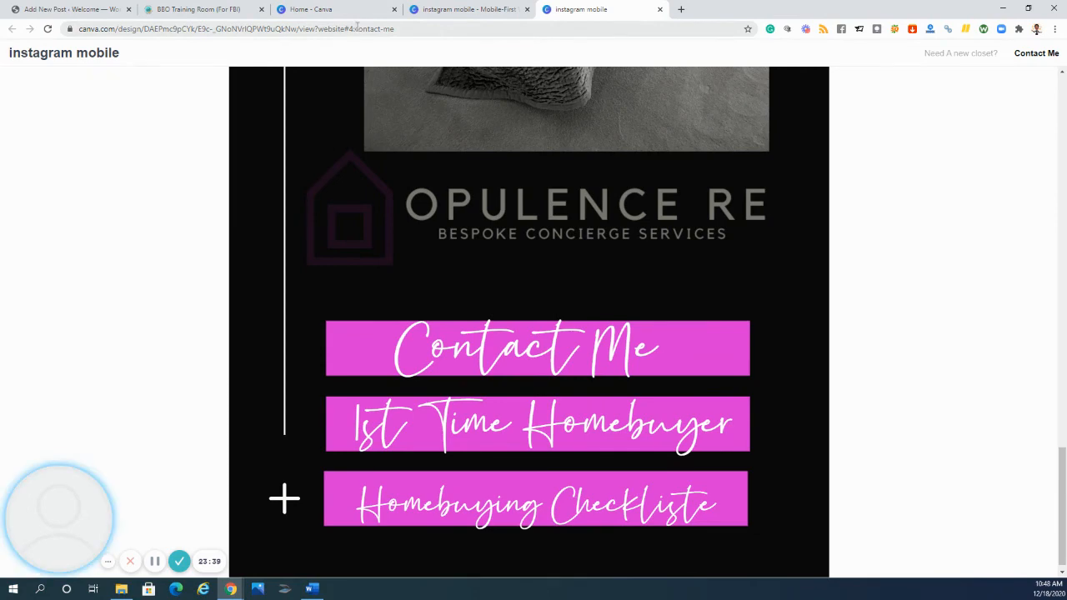
- Copy the published website's address
{"action": "left_click", "coordinate": [306, 29]}
{"action": "right_click", "coordinate": [306, 30]}
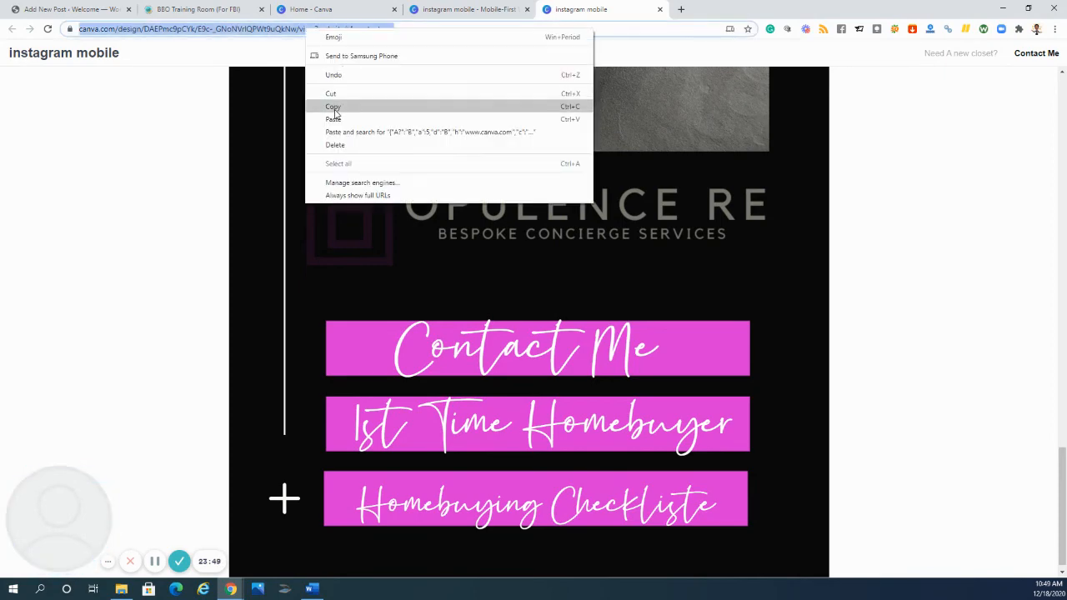
{"action": "left_click", "coordinate": [332, 107]}
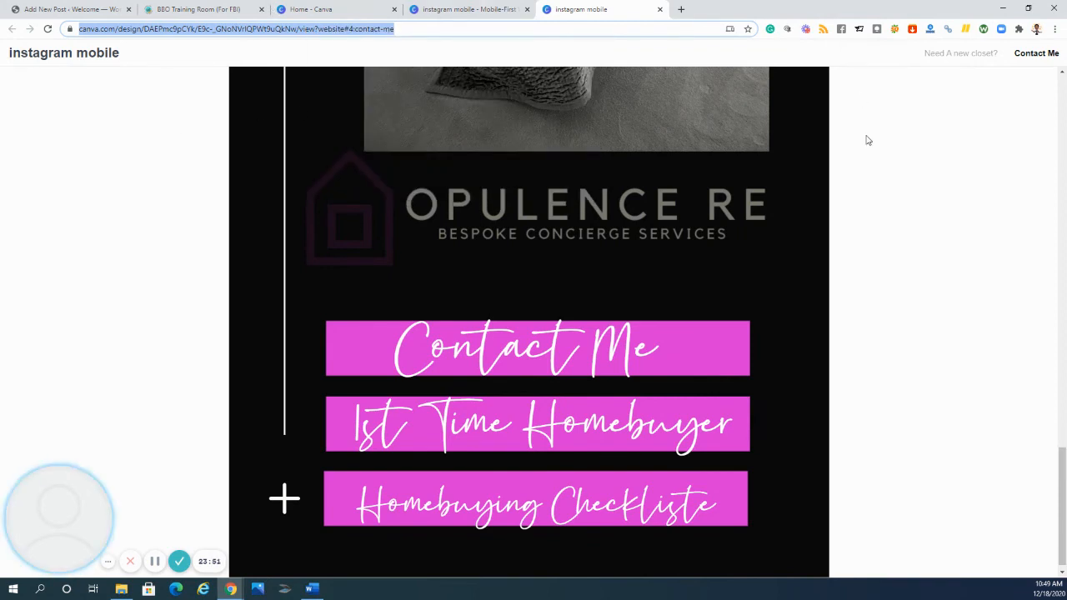
- Review the published site's linked buttons on both pages and the bedroom photo section, returning to the header
{"action": "scroll", "coordinate": [834, 129], "scroll_direction": "down", "scroll_amount": 1}
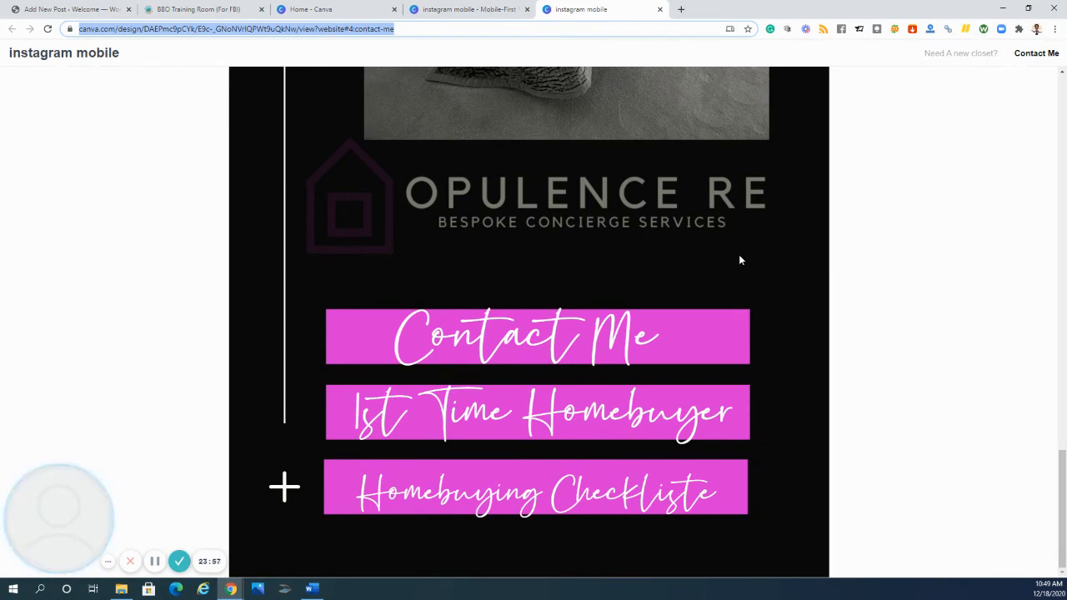
{"action": "scroll", "coordinate": [792, 316], "scroll_direction": "up", "scroll_amount": 4}
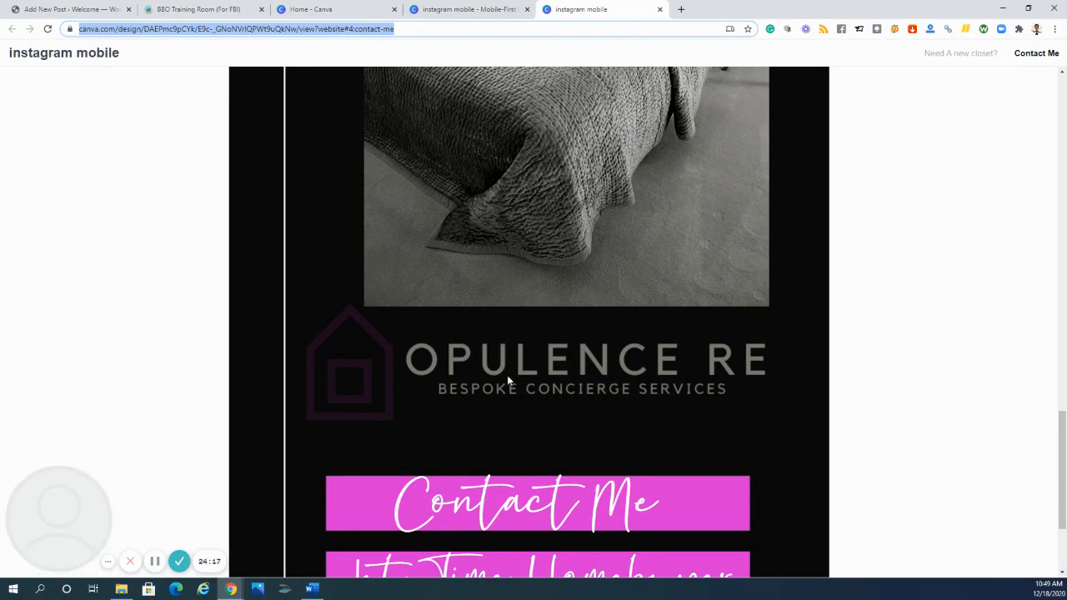
{"action": "scroll", "coordinate": [507, 380], "scroll_direction": "down", "scroll_amount": 2}
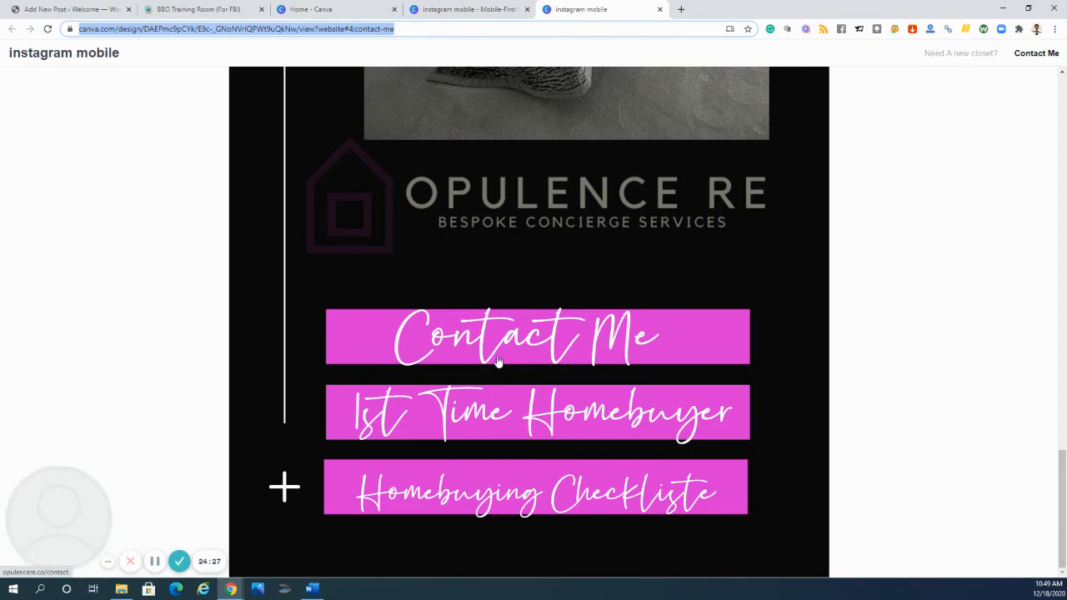
{"action": "scroll", "coordinate": [500, 365], "scroll_direction": "up", "scroll_amount": 5}
{"action": "scroll", "coordinate": [503, 363], "scroll_direction": "up", "scroll_amount": 10}
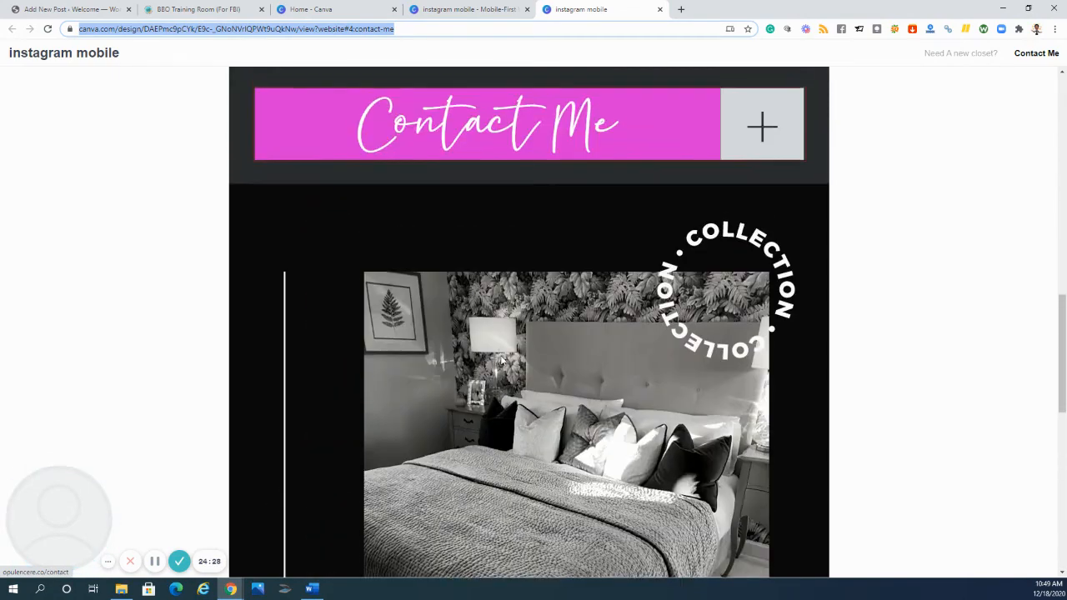
{"action": "scroll", "coordinate": [501, 358], "scroll_direction": "up", "scroll_amount": 8}
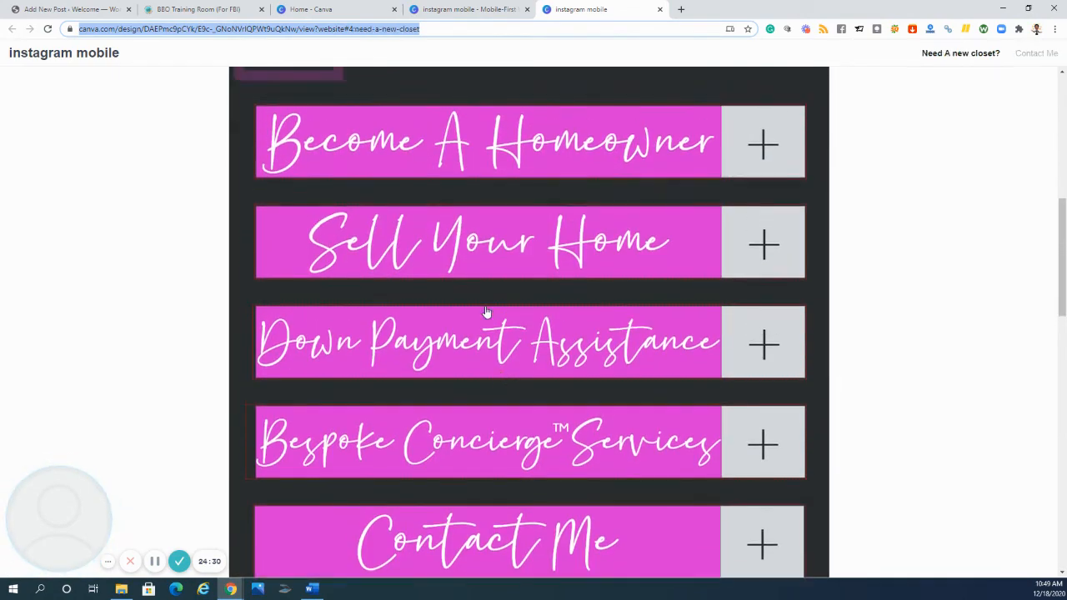
{"action": "scroll", "coordinate": [495, 200], "scroll_direction": "down", "scroll_amount": 5}
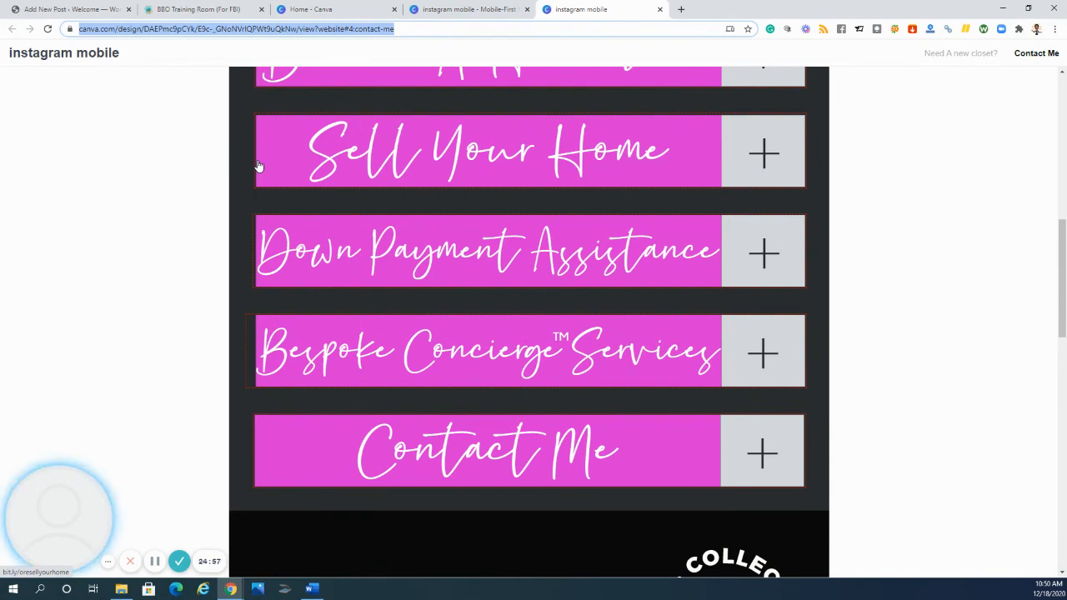
{"action": "scroll", "coordinate": [629, 379], "scroll_direction": "down", "scroll_amount": 4}
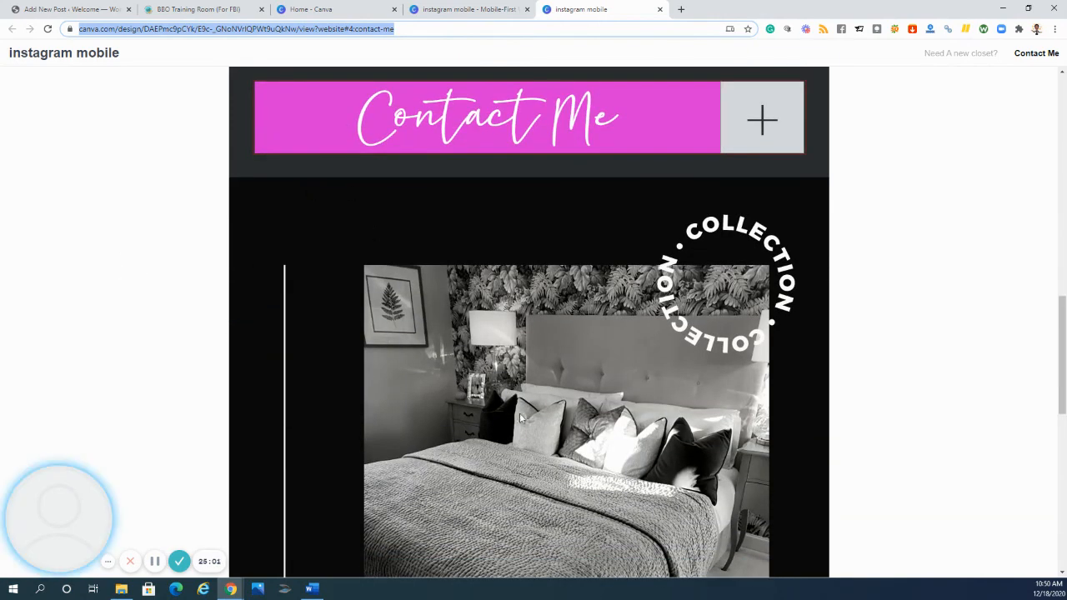
{"action": "scroll", "coordinate": [446, 184], "scroll_direction": "down", "scroll_amount": 3}
{"action": "scroll", "coordinate": [697, 406], "scroll_direction": "down", "scroll_amount": 1}
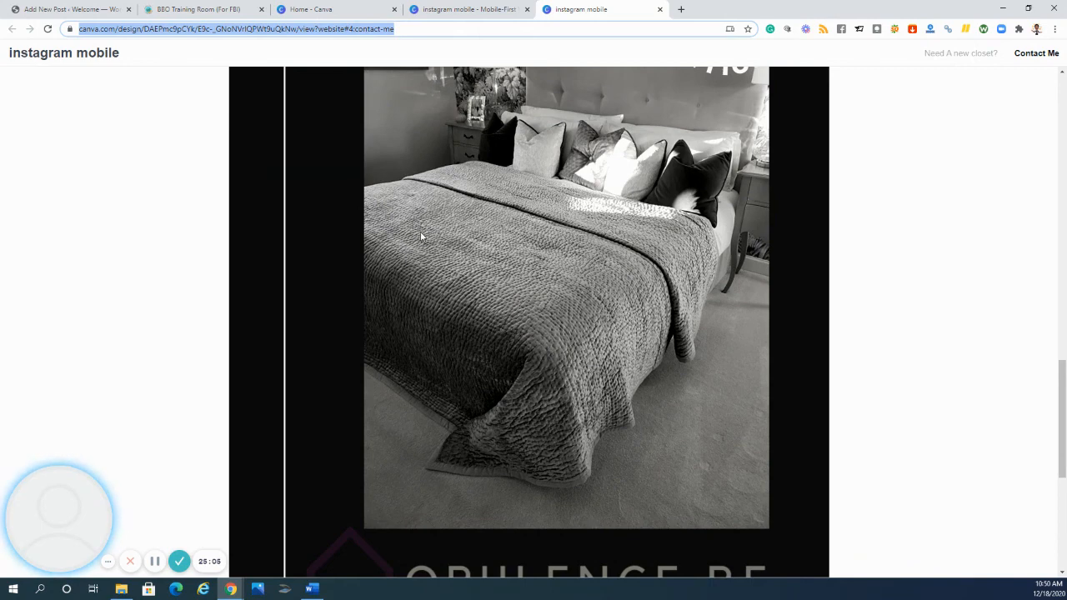
{"action": "scroll", "coordinate": [422, 235], "scroll_direction": "down", "scroll_amount": 3}
{"action": "scroll", "coordinate": [457, 207], "scroll_direction": "down", "scroll_amount": 2}
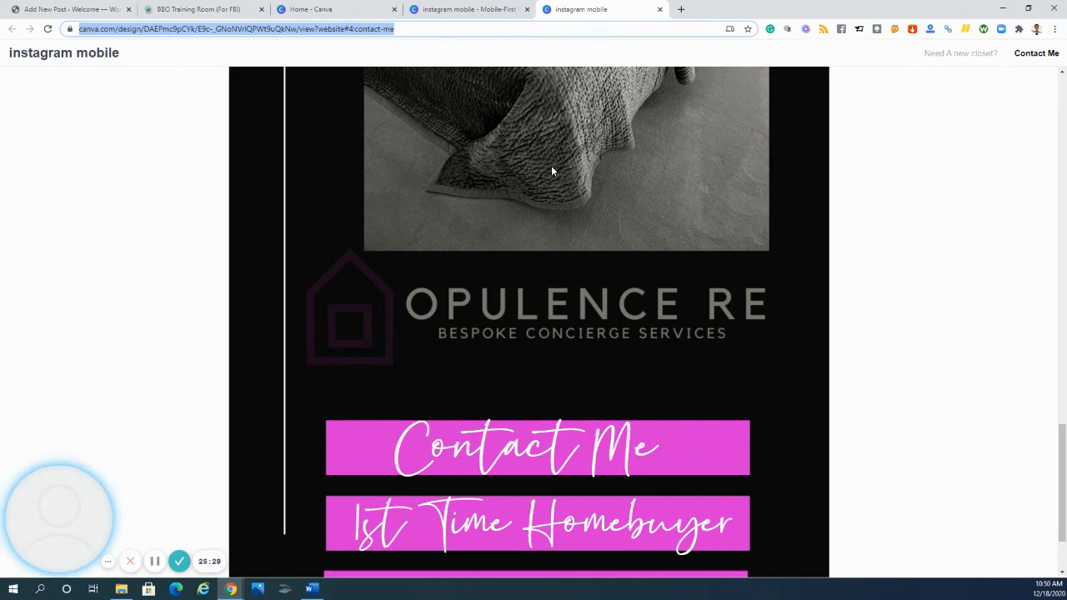
{"action": "scroll", "coordinate": [551, 165], "scroll_direction": "up", "scroll_amount": 5}
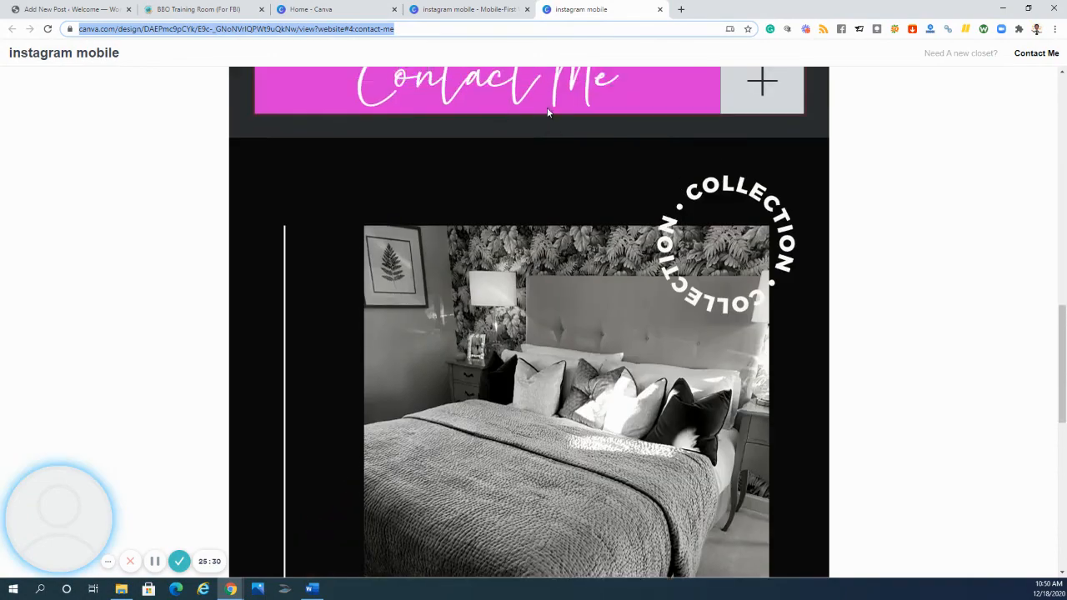
{"action": "scroll", "coordinate": [547, 108], "scroll_direction": "up", "scroll_amount": 10}
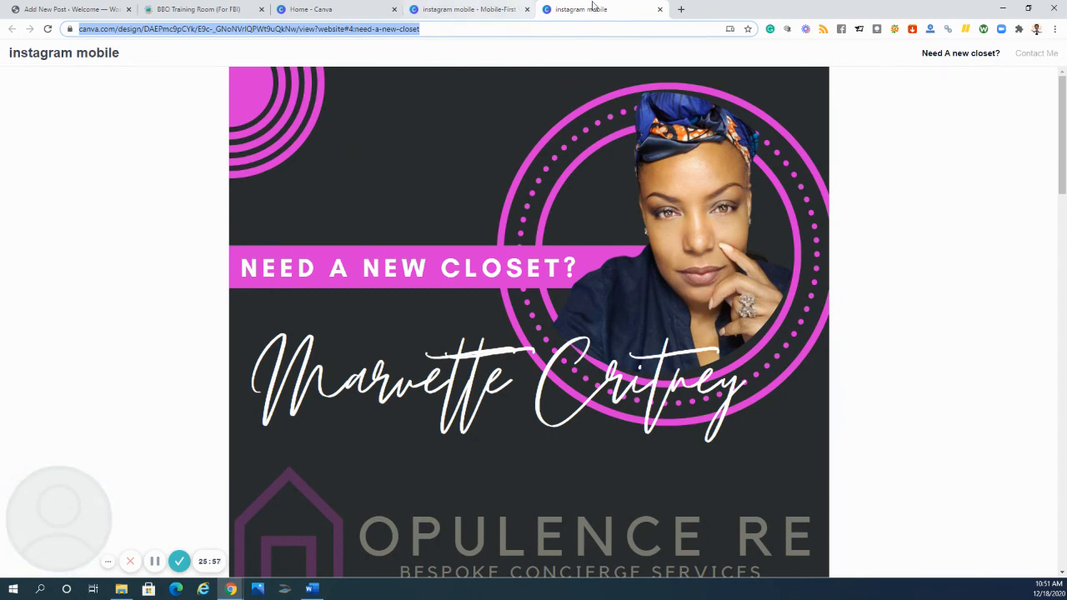
- Close the published website, leave the design for the Canva home page and close the extra Canva tab
{"action": "left_click", "coordinate": [660, 10]}
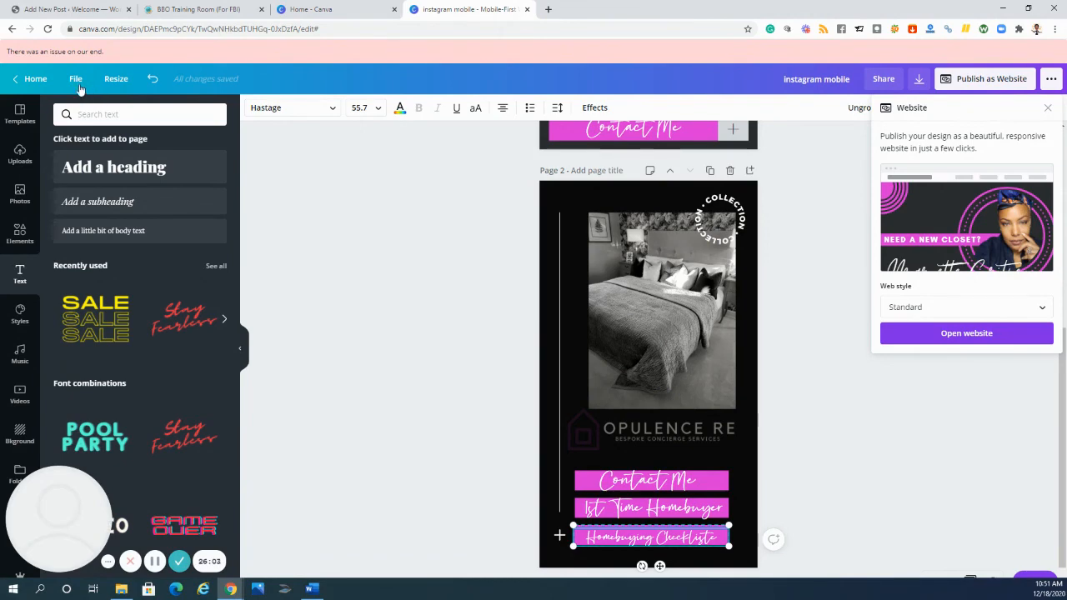
{"action": "left_click", "coordinate": [31, 80]}
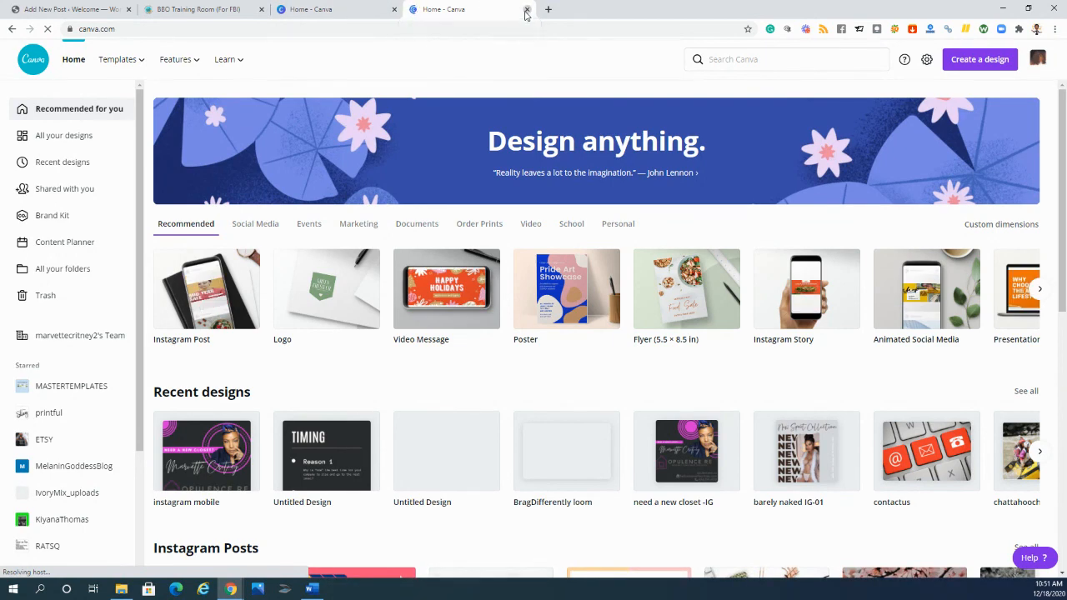
{"action": "left_click", "coordinate": [527, 10]}
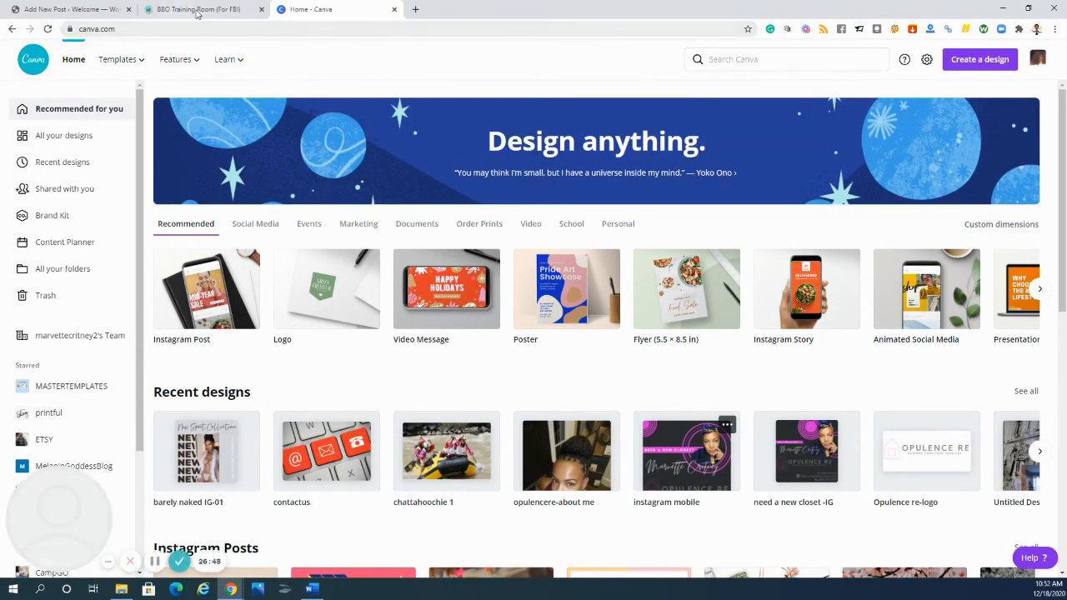
{"action": "mouse_move", "coordinate": [72, 534]}
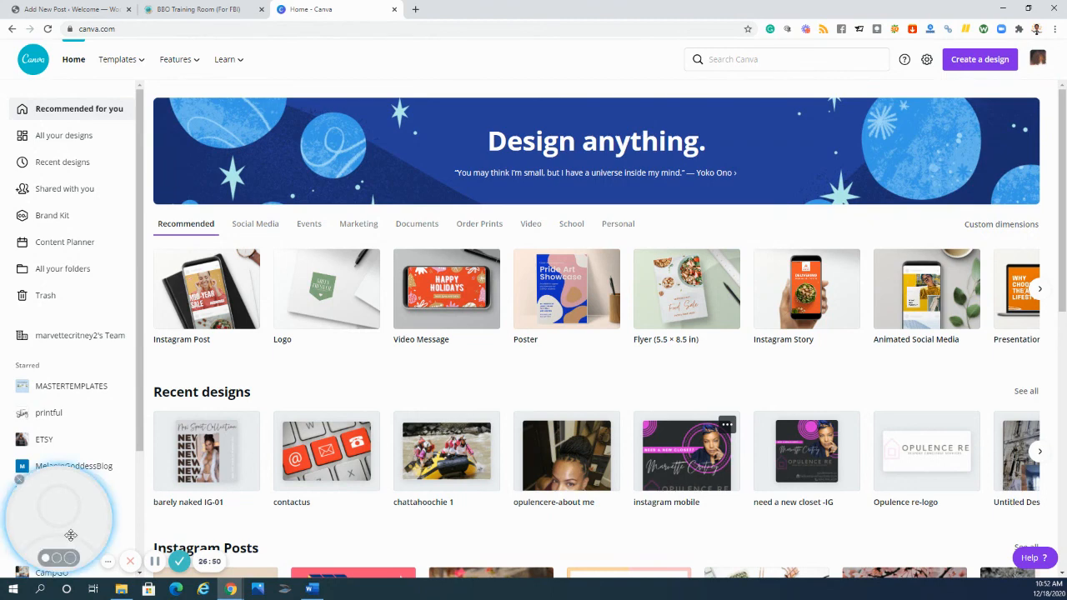